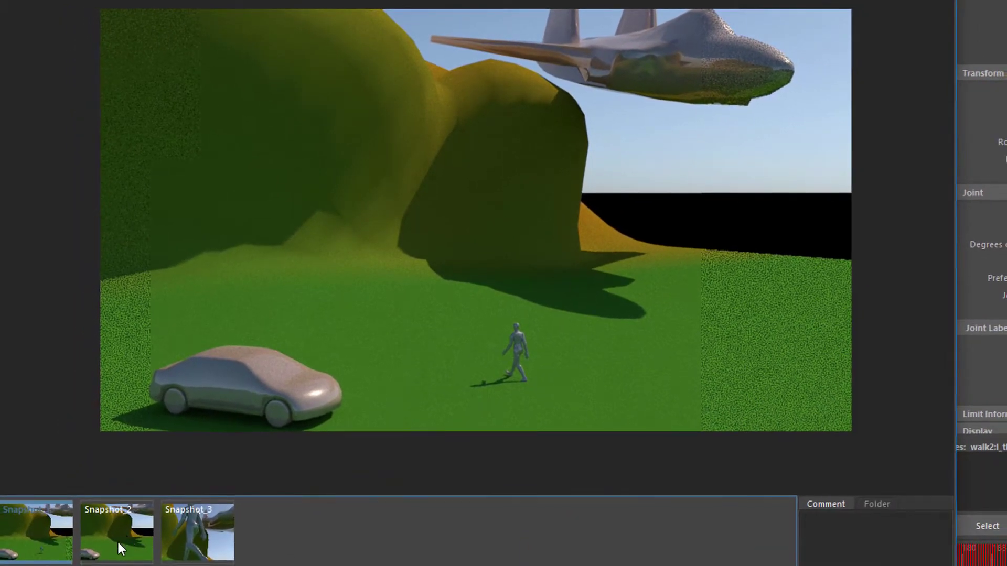
# - View the renders stored as Snapshot_2 and Snapshot_3, and leave the render view
pyautogui.click(121, 534)
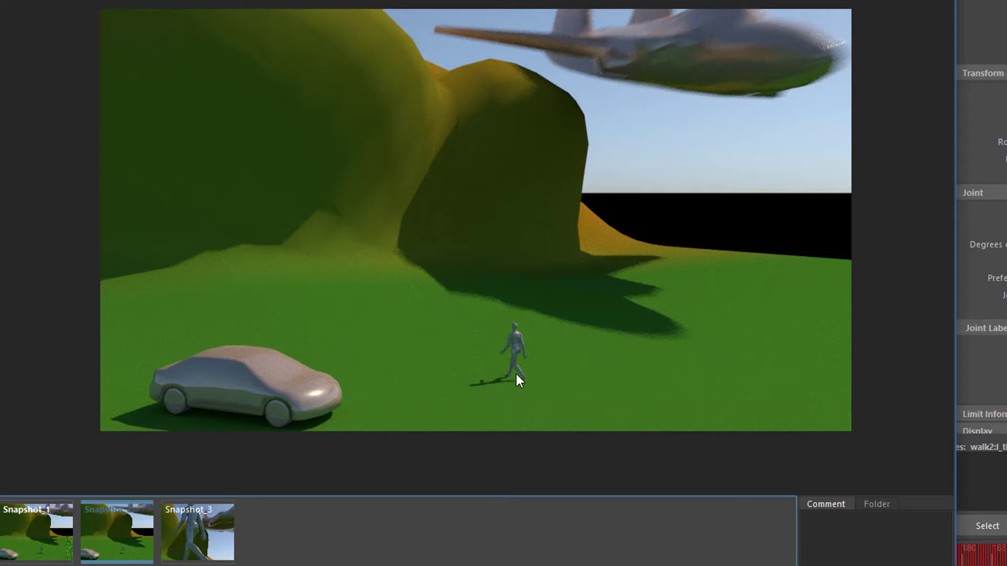
pyautogui.click(201, 535)
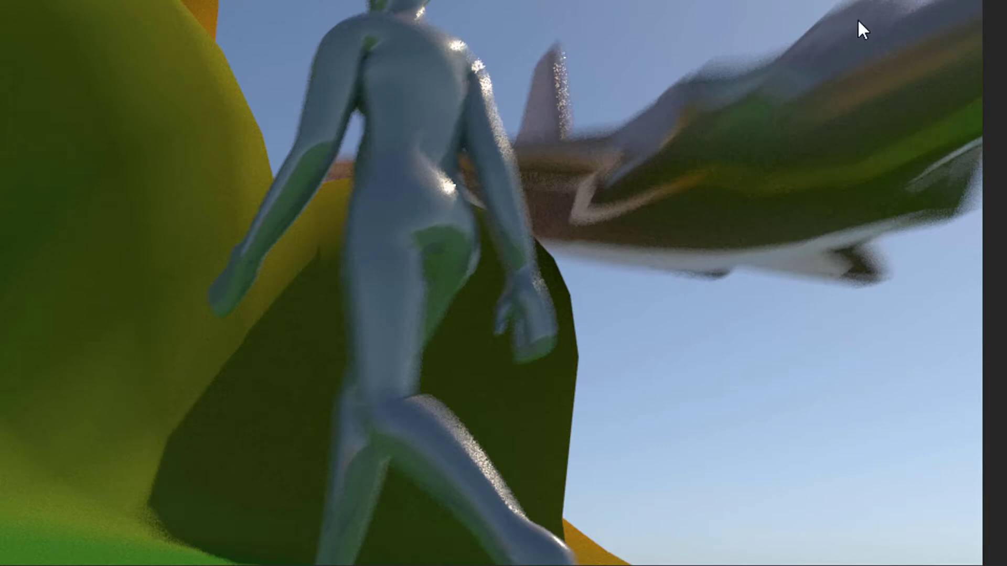
pyautogui.press('Escape')
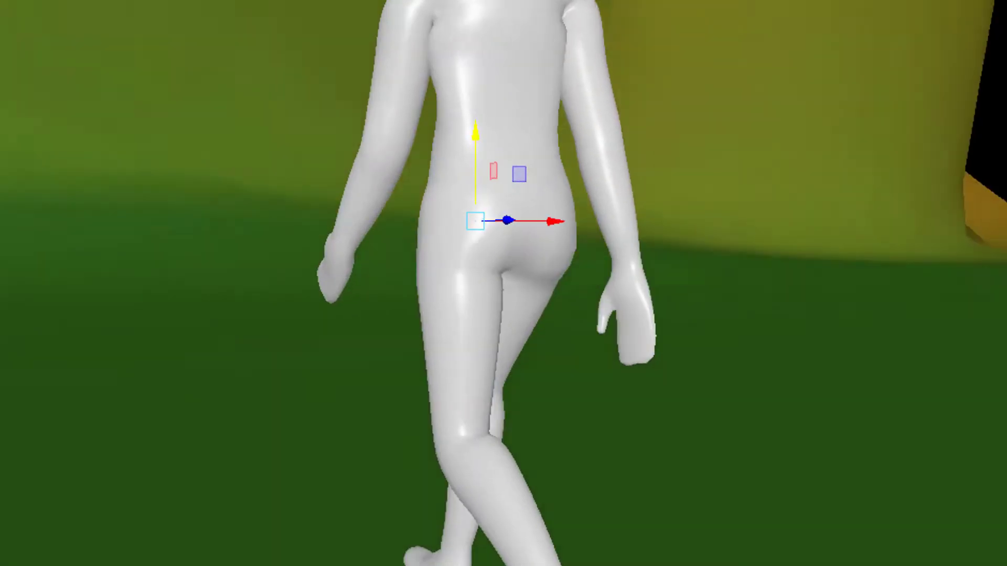
# - Examine the finished scene's terrain, jet, car and walking figure from afar and close up, and play the animation from its start
pyautogui.keyDown('alt'); pyautogui.moveTo(986, 535); pyautogui.dragTo(234, 561, button='right'); pyautogui.keyUp('alt')
pyautogui.moveTo(991, 446)
pyautogui.keyDown('alt'); pyautogui.mouseDown(button='right')
pyautogui.moveTo(832, 454)
pyautogui.moveTo(242, 548)
pyautogui.mouseUp(button='right'); pyautogui.keyUp('alt')
pyautogui.keyDown('alt'); pyautogui.moveTo(561, 500); pyautogui.dragTo(426, 533, button='right'); pyautogui.keyUp('alt')
pyautogui.moveTo(426, 532)
pyautogui.keyDown('alt'); pyautogui.mouseDown()
pyautogui.moveTo(430, 565)
pyautogui.moveTo(367, 565)
pyautogui.moveTo(430, 565)
pyautogui.mouseUp(); pyautogui.keyUp('alt')
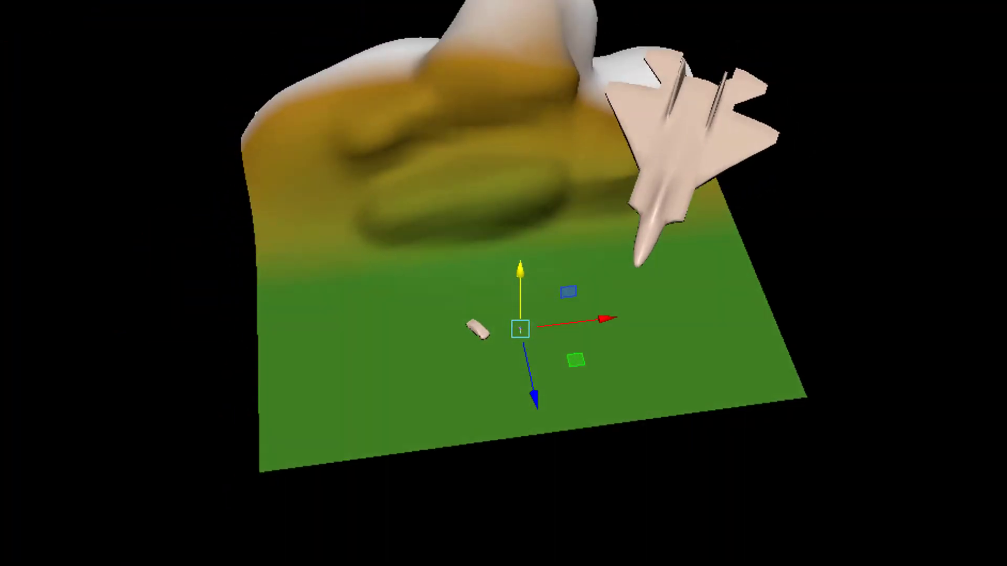
pyautogui.click(646, 537)
pyautogui.keyDown('alt'); pyautogui.moveTo(646, 537); pyautogui.dragTo(759, 562); pyautogui.keyUp('alt')
pyautogui.keyDown('alt'); pyautogui.moveTo(389, 478); pyautogui.dragTo(1006, 409, button='right'); pyautogui.keyUp('alt')
pyautogui.keyDown('alt'); pyautogui.moveTo(262, 393); pyautogui.dragTo(1006, 330, button='right'); pyautogui.keyUp('alt')
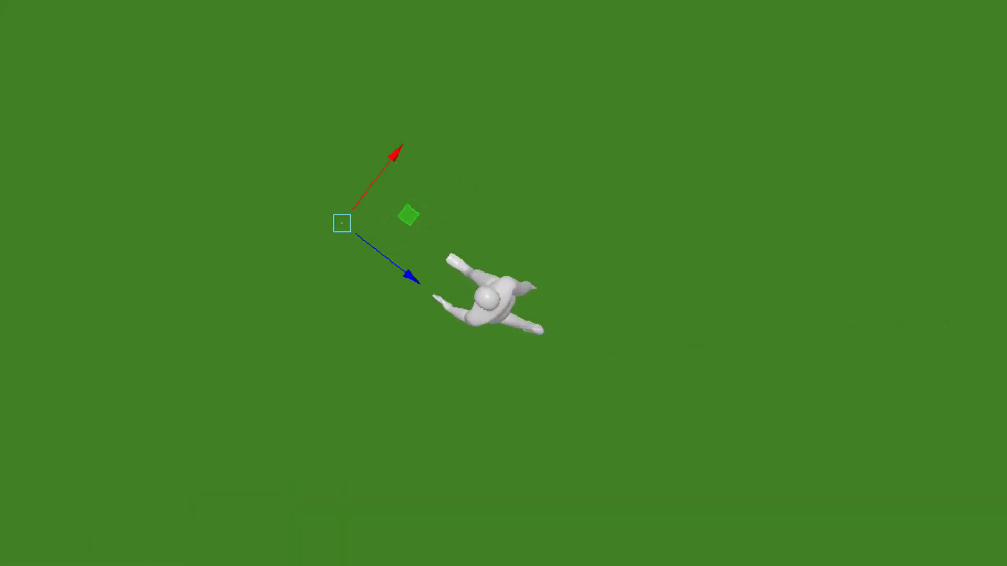
pyautogui.hotkey('alt', 'shift', 'v')
pyautogui.hotkey('alt', 'v')
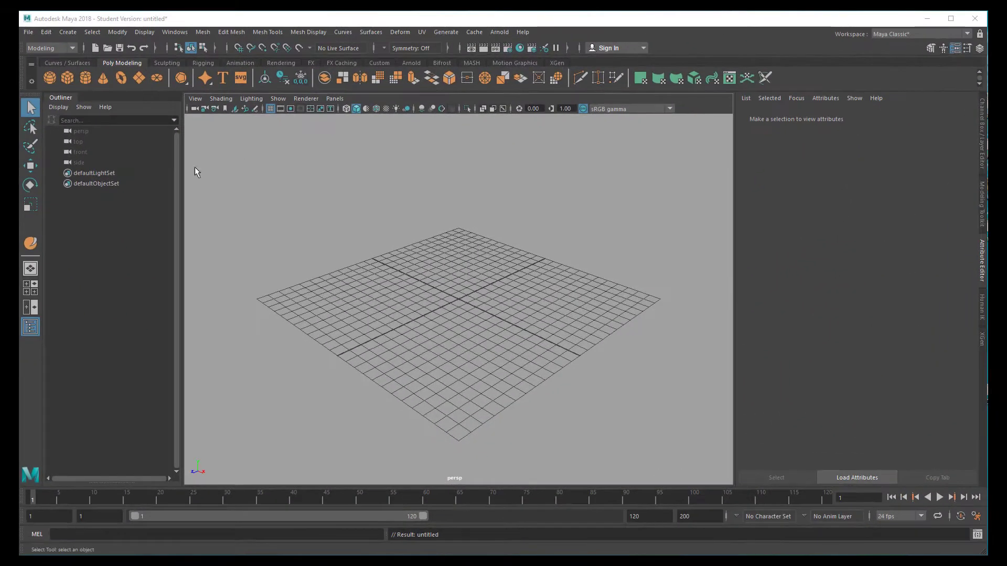
# - Create a polygon plane and enlarge it to about 52 in width and 53 in height
pyautogui.click(139, 77)
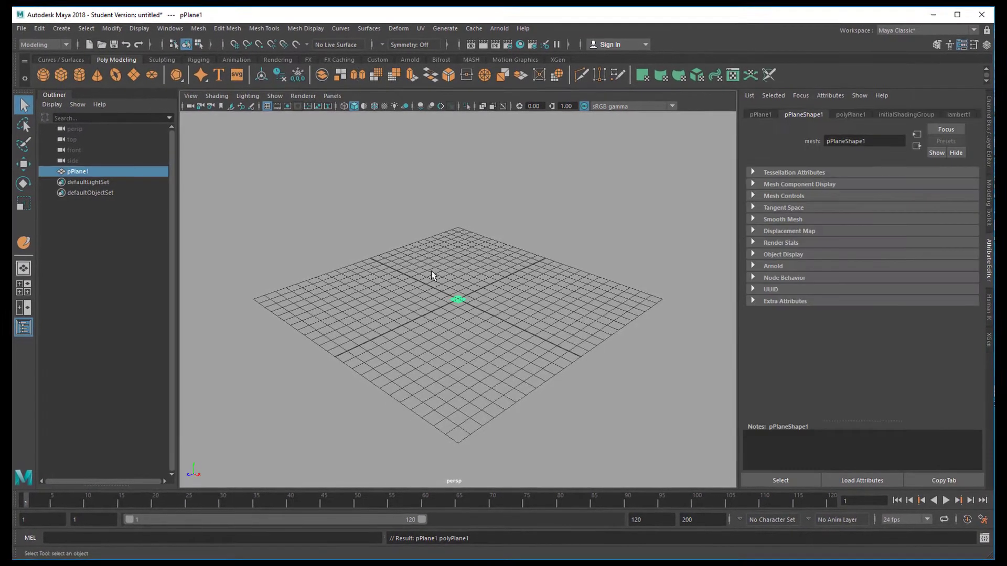
pyautogui.click(852, 111)
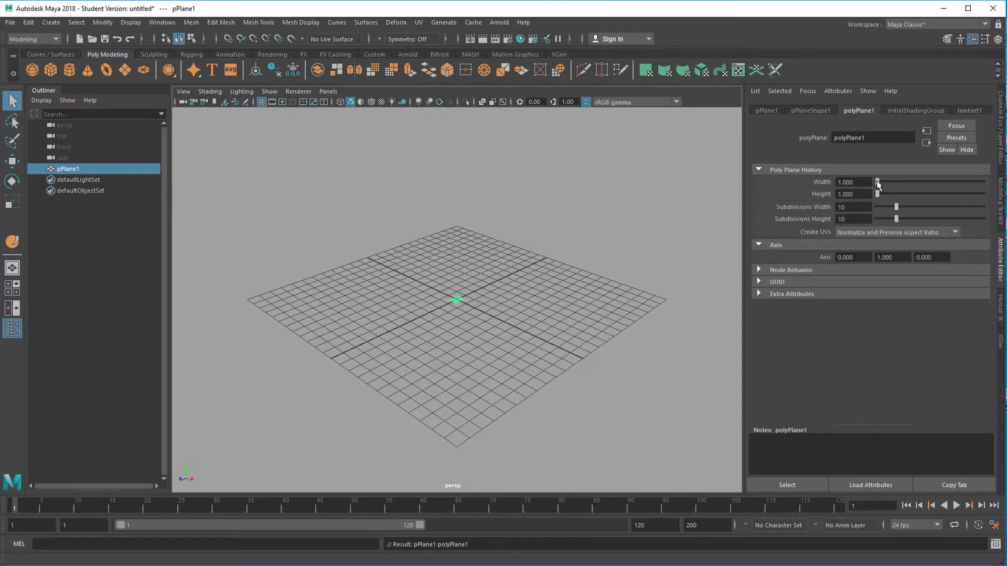
pyautogui.moveTo(877, 182); pyautogui.dragTo(933, 195)
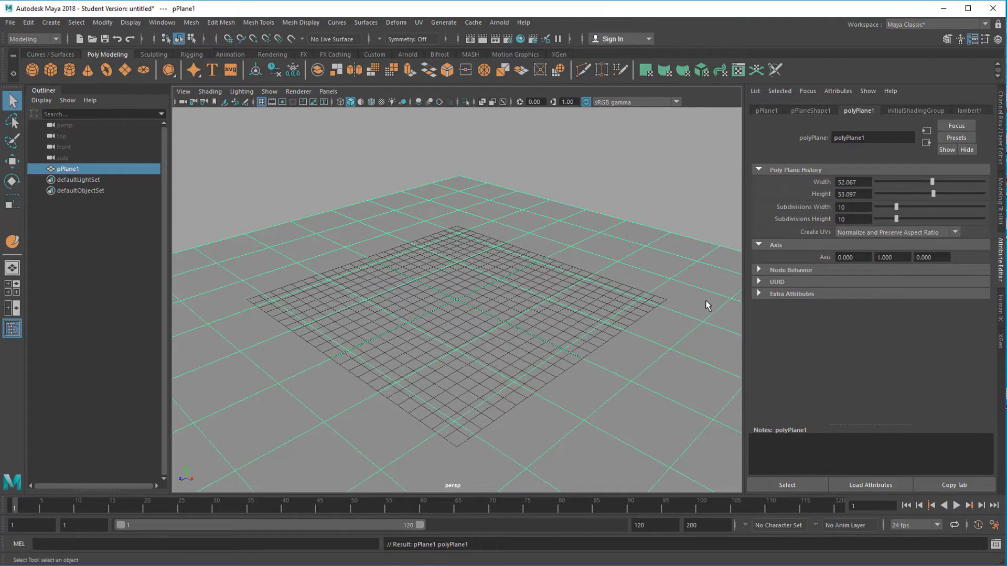
# - Set the polygon plane's width and height both to 100
pyautogui.keyDown('alt'); pyautogui.moveTo(533, 263); pyautogui.dragTo(532, 284); pyautogui.keyUp('alt')
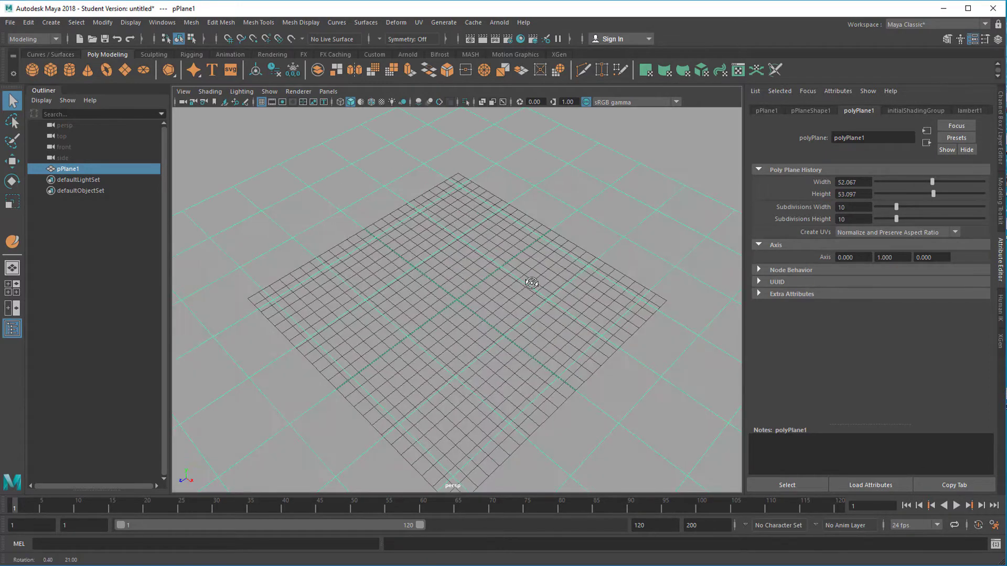
pyautogui.keyDown('alt'); pyautogui.moveTo(531, 283); pyautogui.dragTo(614, 288, button='right'); pyautogui.keyUp('alt')
pyautogui.keyDown('alt'); pyautogui.moveTo(614, 288); pyautogui.dragTo(631, 199, button='middle'); pyautogui.keyUp('alt')
pyautogui.keyDown('alt'); pyautogui.moveTo(631, 198); pyautogui.dragTo(544, 330, button='right'); pyautogui.keyUp('alt')
pyautogui.keyDown('alt'); pyautogui.moveTo(544, 330); pyautogui.dragTo(541, 334); pyautogui.keyUp('alt')
pyautogui.keyDown('alt'); pyautogui.moveTo(540, 334); pyautogui.dragTo(488, 302, button='middle'); pyautogui.keyUp('alt')
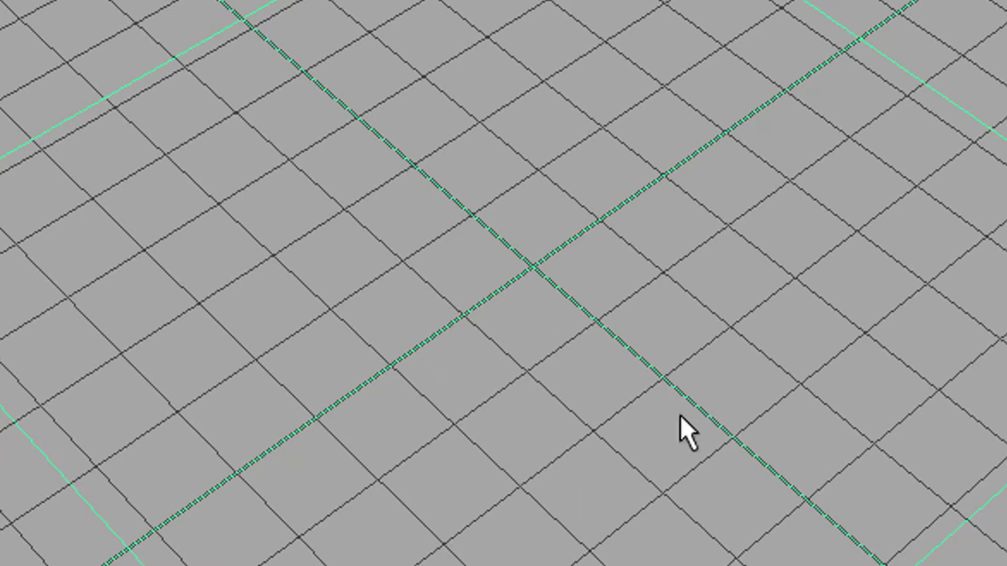
pyautogui.keyDown('alt'); pyautogui.moveTo(680, 415); pyautogui.dragTo(393, 561, button='right'); pyautogui.keyUp('alt')
pyautogui.keyDown('alt'); pyautogui.moveTo(394, 561); pyautogui.dragTo(809, 483); pyautogui.keyUp('alt')
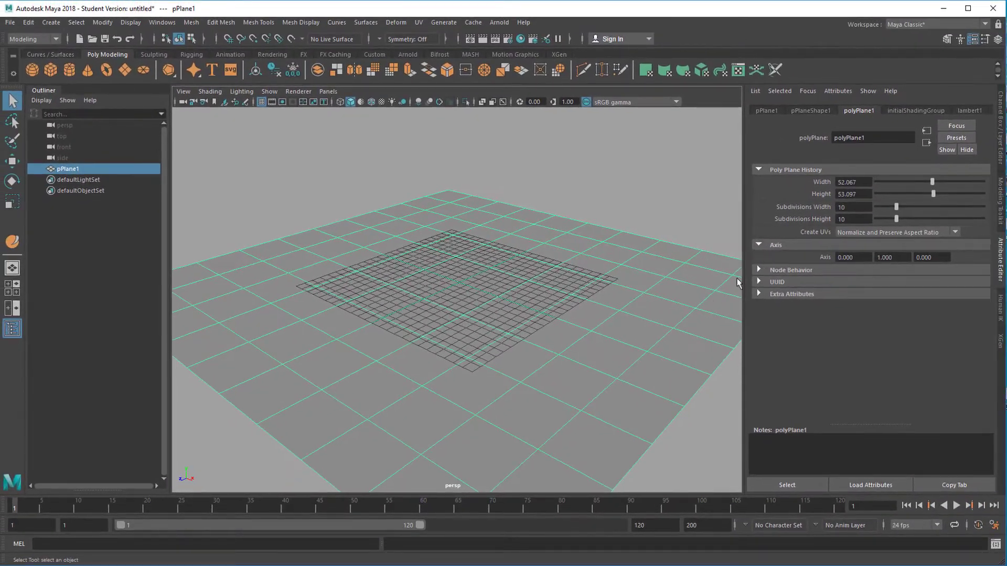
pyautogui.moveTo(932, 182); pyautogui.dragTo(995, 192)
pyautogui.moveTo(929, 195); pyautogui.dragTo(995, 200)
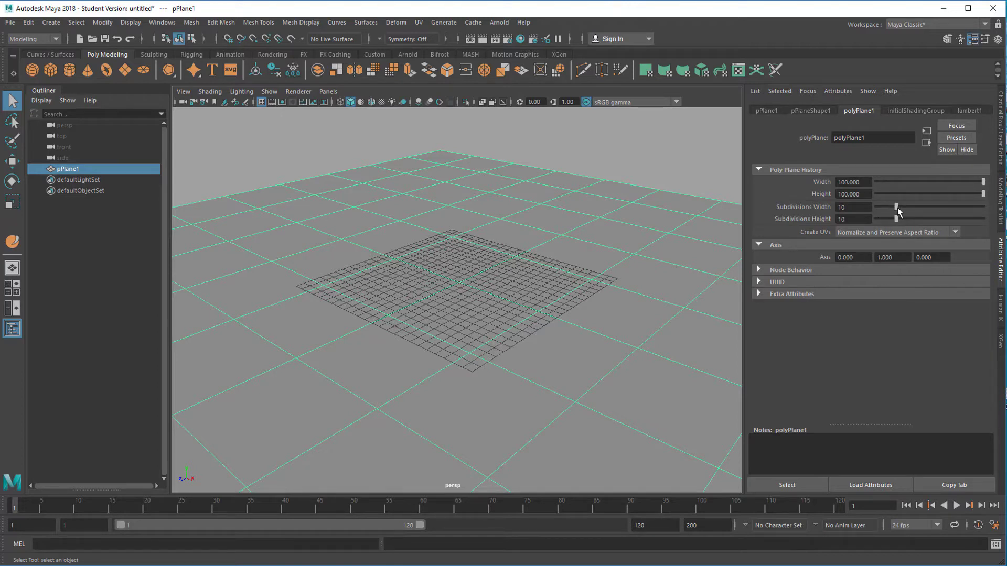
# - Set the plane's width subdivisions to 45 and its height subdivisions to 46
pyautogui.moveTo(897, 210); pyautogui.dragTo(973, 210)
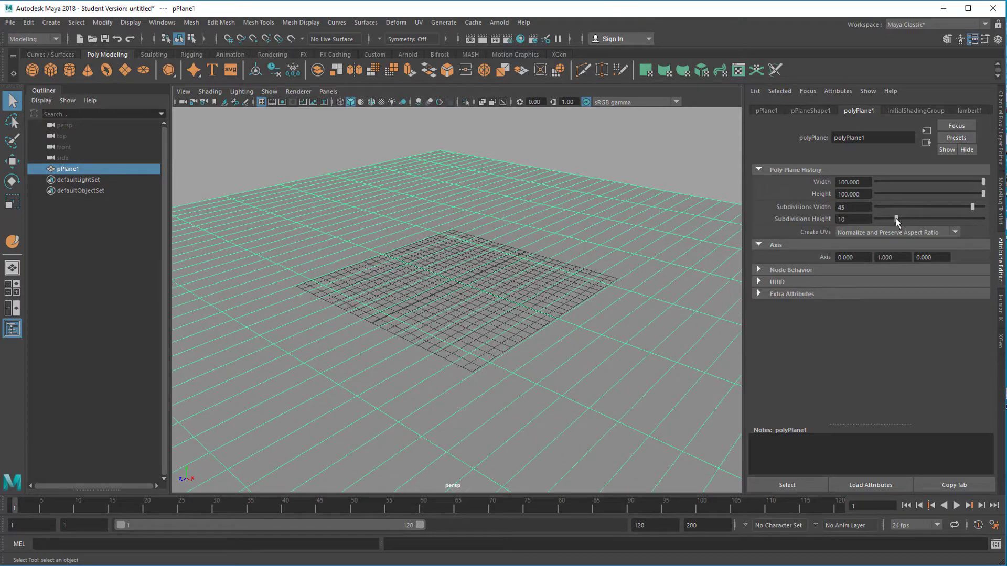
pyautogui.moveTo(896, 218); pyautogui.dragTo(974, 219)
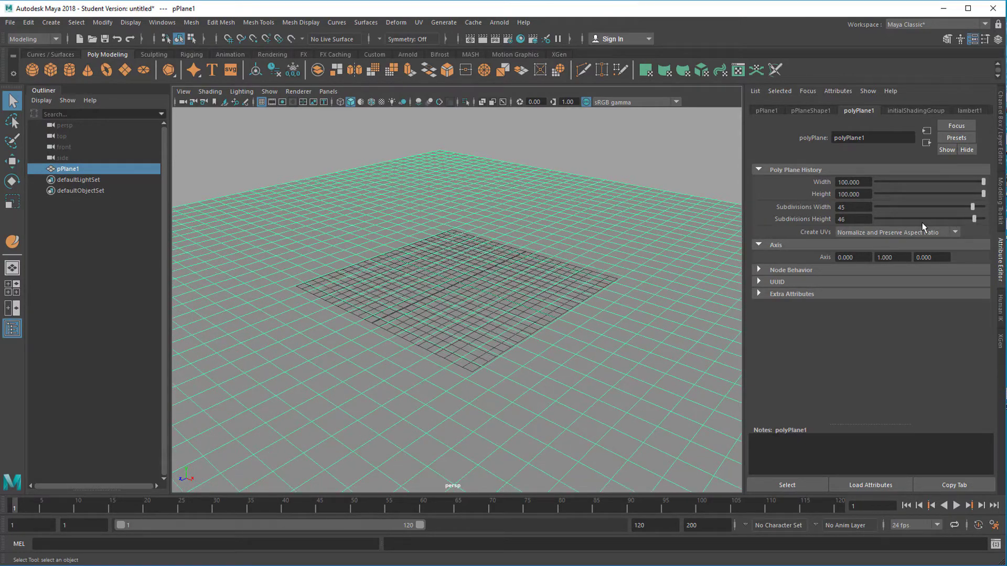
pyautogui.keyDown('alt'); pyautogui.moveTo(581, 310); pyautogui.dragTo(605, 316); pyautogui.keyUp('alt')
pyautogui.keyDown('alt'); pyautogui.moveTo(605, 317); pyautogui.dragTo(411, 331, button='right'); pyautogui.keyUp('alt')
pyautogui.keyDown('alt'); pyautogui.moveTo(411, 331); pyautogui.dragTo(411, 338); pyautogui.keyUp('alt')
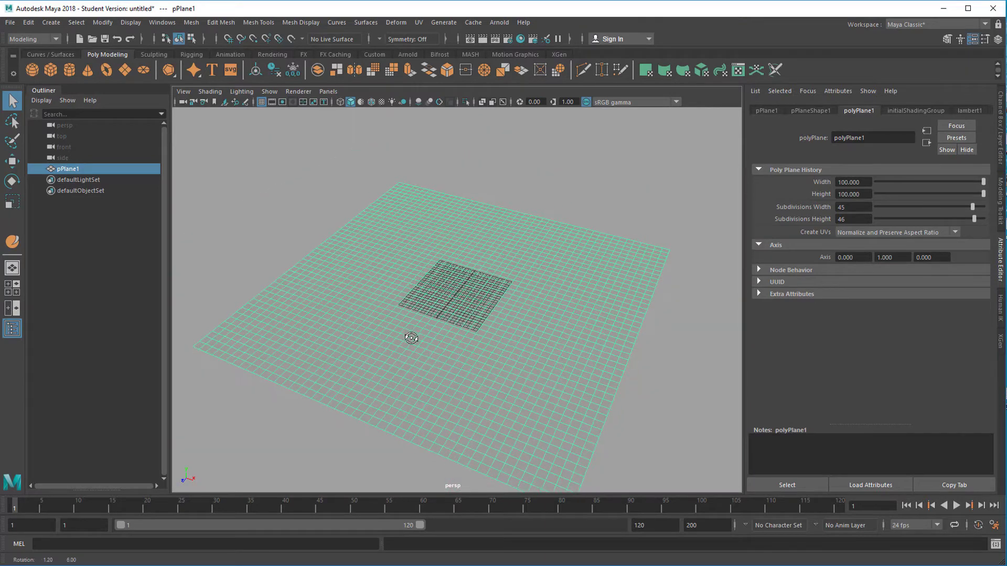
pyautogui.keyDown('alt'); pyautogui.moveTo(411, 339); pyautogui.dragTo(521, 333, button='right'); pyautogui.keyUp('alt')
pyautogui.keyDown('alt'); pyautogui.moveTo(521, 333); pyautogui.dragTo(476, 341); pyautogui.keyUp('alt')
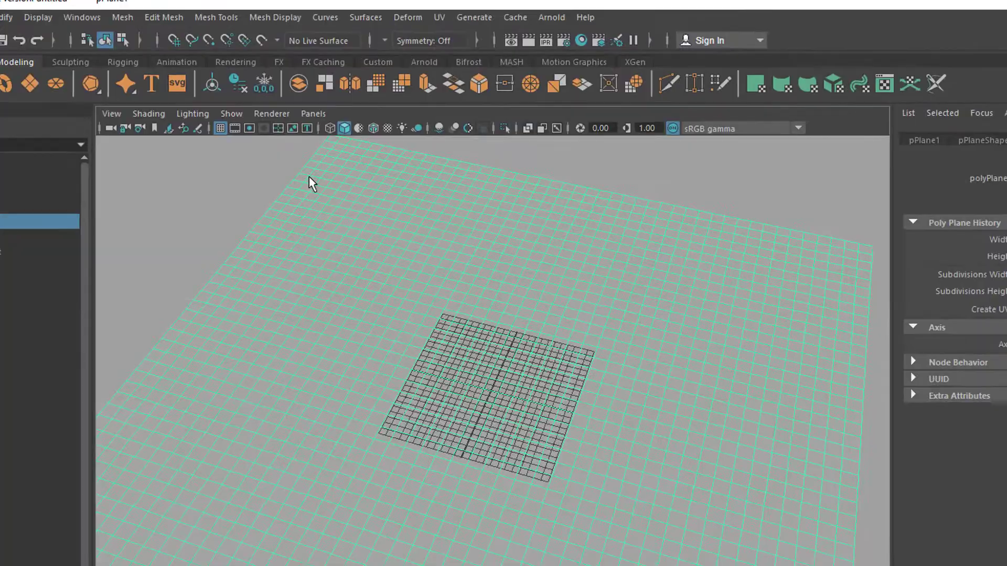
# - Activate the Sculpt Tool on the plane and enlarge its brush radius
pyautogui.click(213, 17)
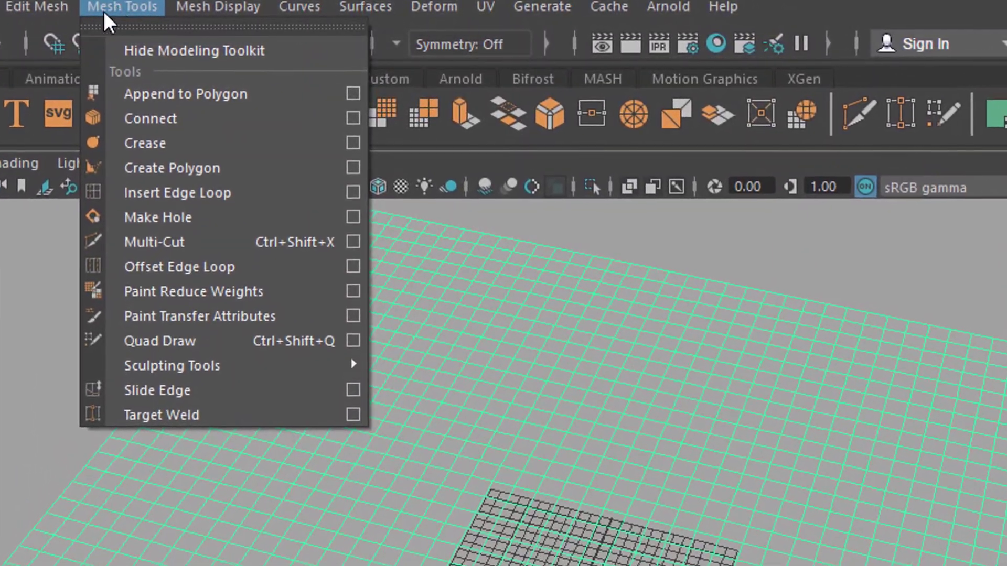
pyautogui.moveTo(225, 366)
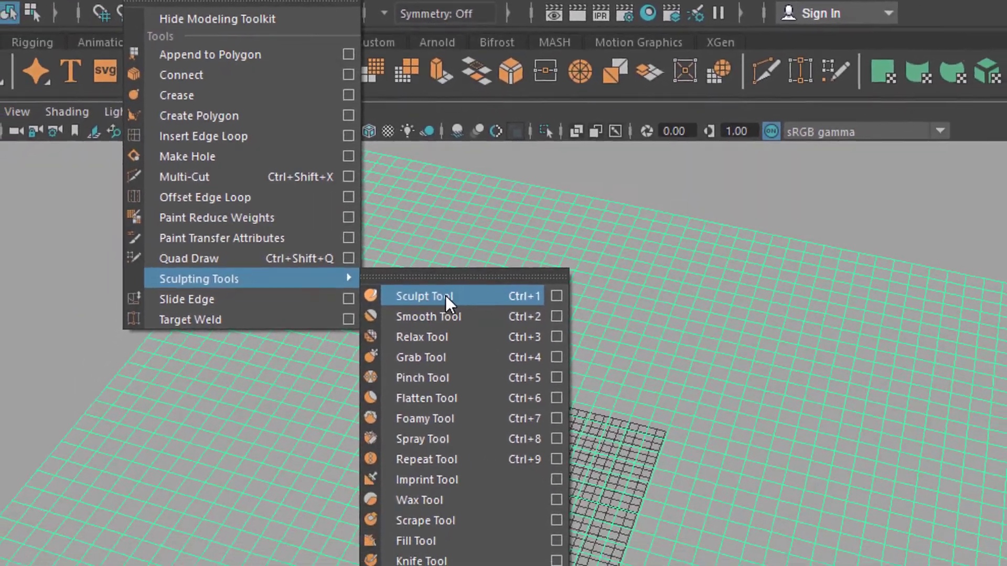
pyautogui.click(459, 387)
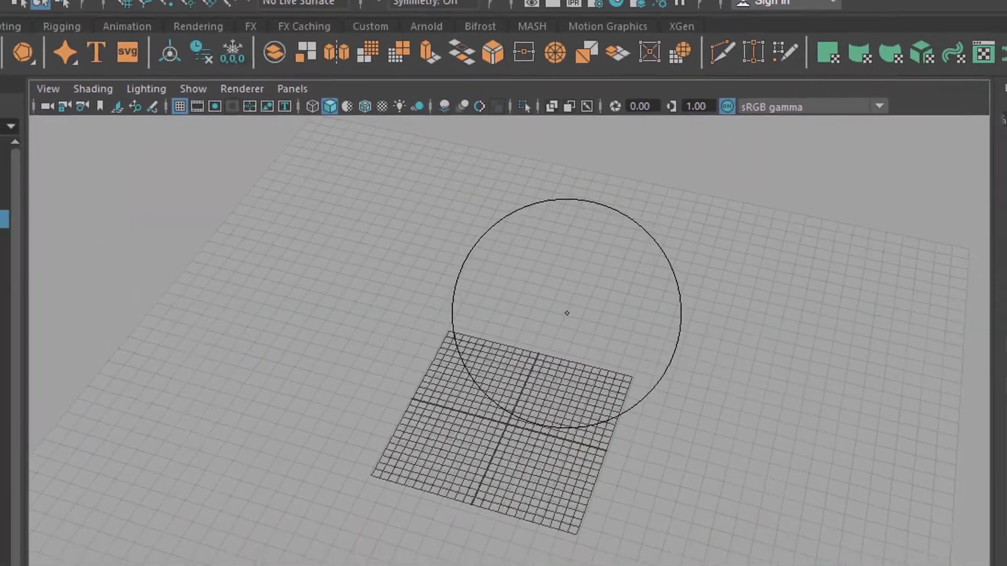
pyautogui.keyDown('alt'); pyautogui.moveTo(536, 460); pyautogui.dragTo(535, 444); pyautogui.keyUp('alt')
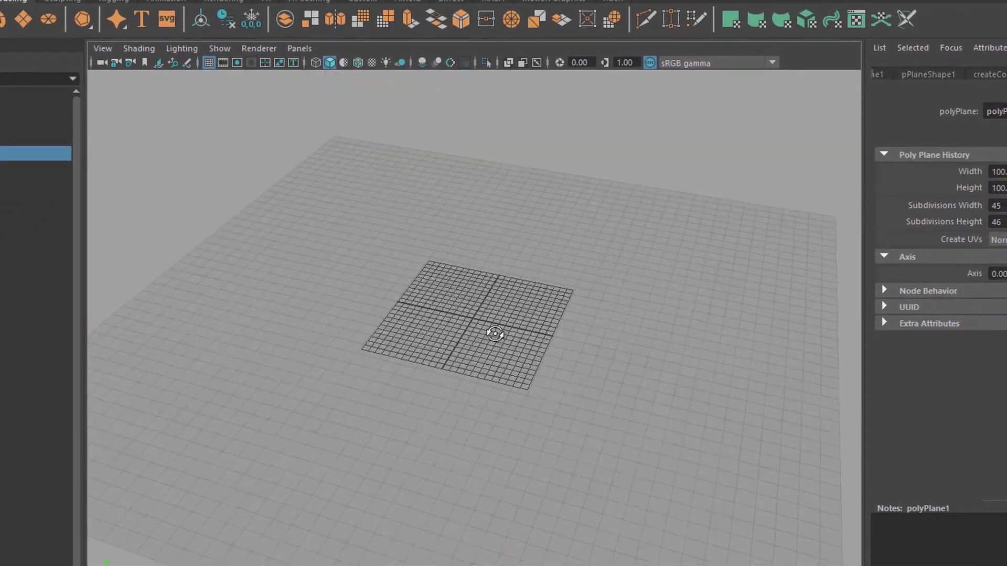
pyautogui.moveTo(495, 334)
pyautogui.keyDown('alt'); pyautogui.mouseDown()
pyautogui.moveTo(494, 348)
pyautogui.moveTo(495, 236)
pyautogui.mouseUp(); pyautogui.keyUp('alt')
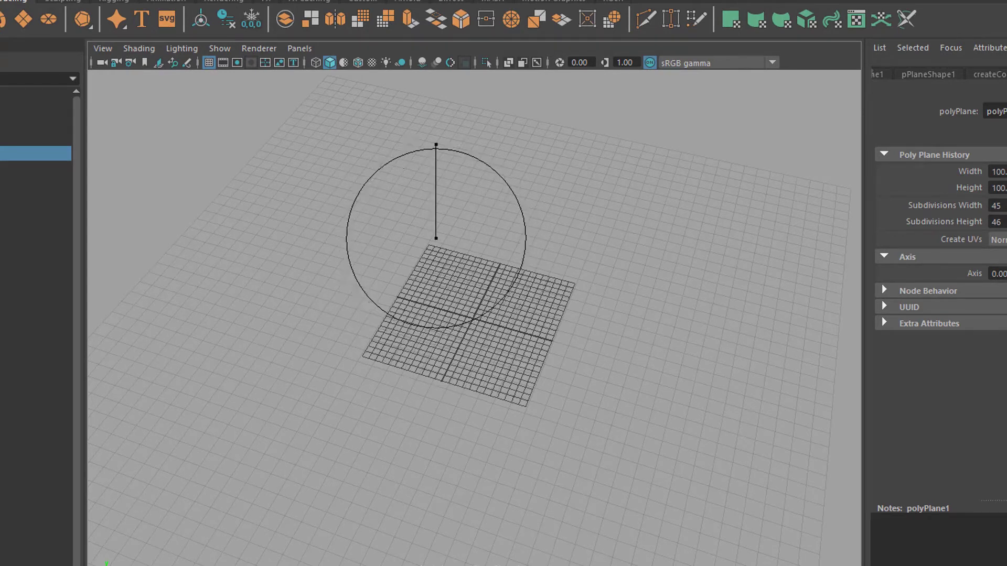
pyautogui.moveTo(436, 238); pyautogui.dragTo(503, 238)
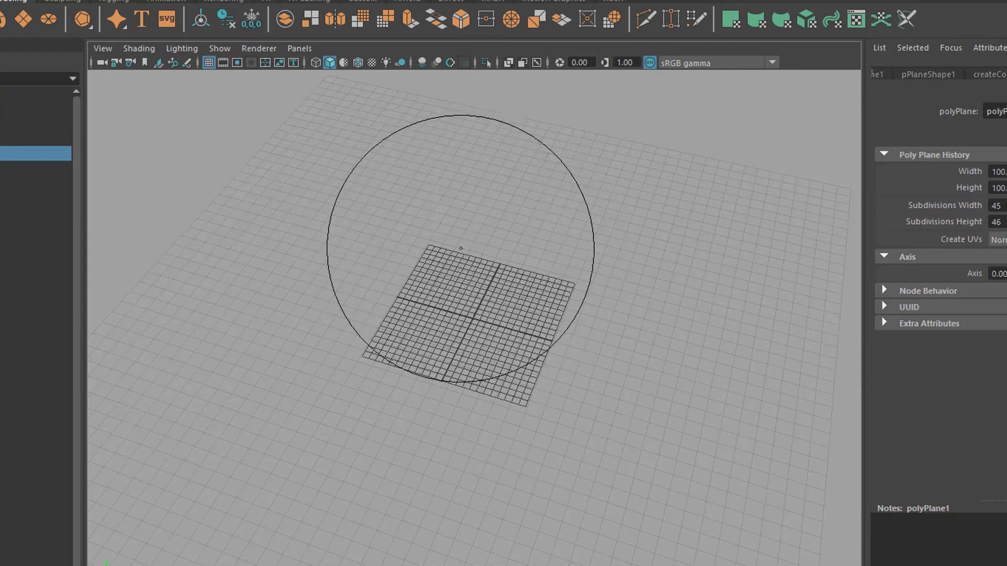
# - Sculpt a range of tall, rounded hills along the plane's far side, building up the peaks with extra strokes
pyautogui.keyDown('alt'); pyautogui.moveTo(470, 297); pyautogui.dragTo(476, 277); pyautogui.keyUp('alt')
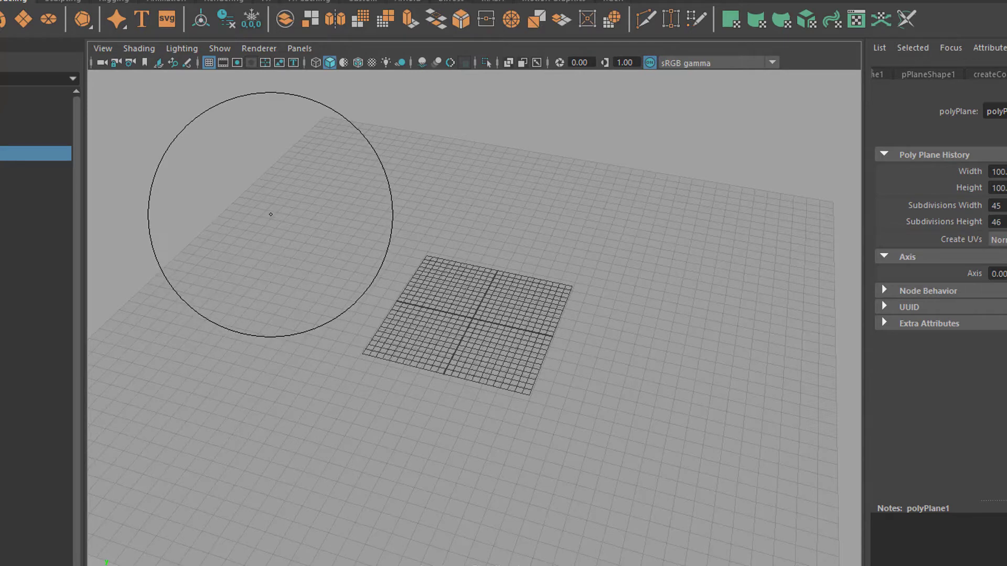
pyautogui.moveTo(269, 216)
pyautogui.mouseDown()
pyautogui.moveTo(332, 186)
pyautogui.moveTo(423, 195)
pyautogui.moveTo(513, 171)
pyautogui.moveTo(645, 223)
pyautogui.moveTo(801, 207)
pyautogui.moveTo(835, 270)
pyautogui.moveTo(499, 181)
pyautogui.moveTo(283, 157)
pyautogui.moveTo(566, 241)
pyautogui.moveTo(381, 204)
pyautogui.moveTo(637, 189)
pyautogui.moveTo(507, 120)
pyautogui.mouseUp()
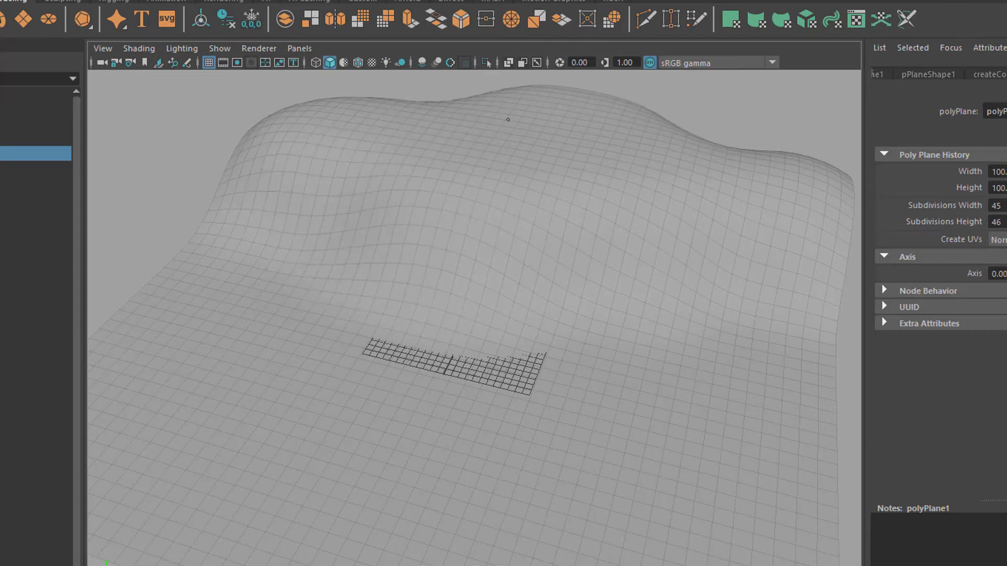
pyautogui.keyDown('alt'); pyautogui.moveTo(479, 210); pyautogui.dragTo(379, 238); pyautogui.keyUp('alt')
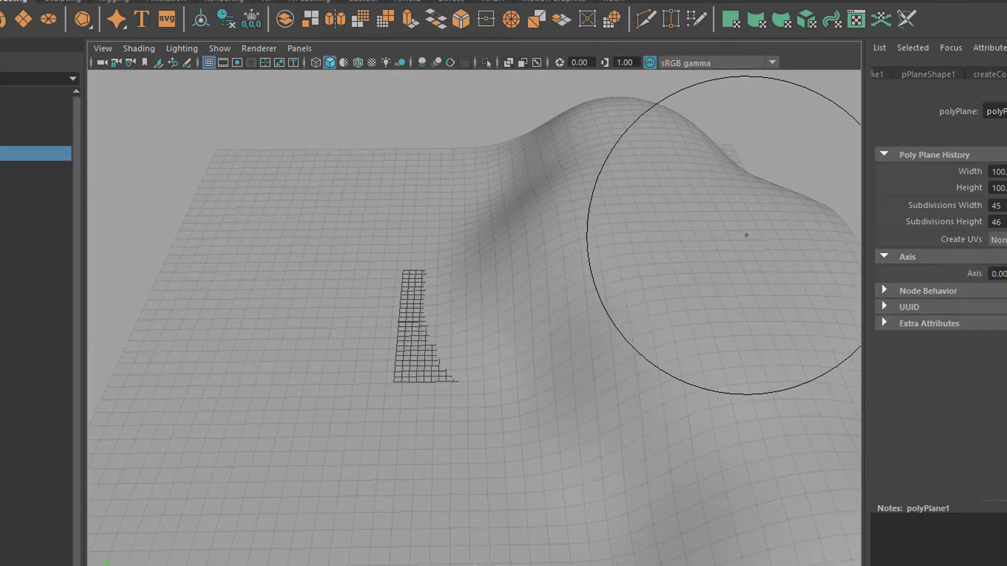
pyautogui.moveTo(721, 156)
pyautogui.mouseDown()
pyautogui.moveTo(657, 196)
pyautogui.moveTo(732, 269)
pyautogui.mouseUp()
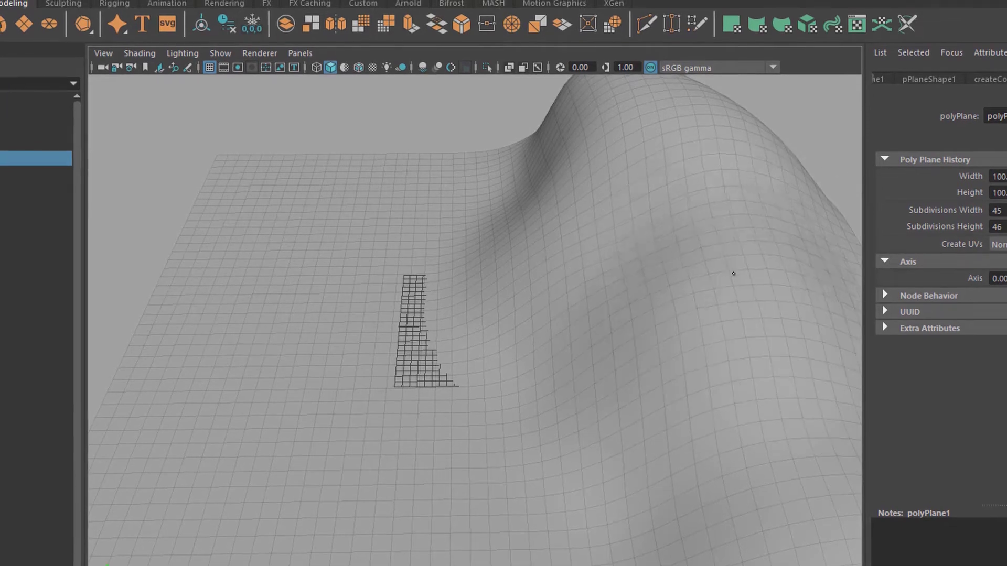
# - Flatten the ground at the foot of the hills with the Flatten Tool, using a smaller brush radius
pyautogui.moveTo(679, 228)
pyautogui.keyDown('alt'); pyautogui.mouseDown()
pyautogui.moveTo(716, 352)
pyautogui.moveTo(750, 324)
pyautogui.moveTo(572, 239)
pyautogui.mouseUp(); pyautogui.keyUp('alt')
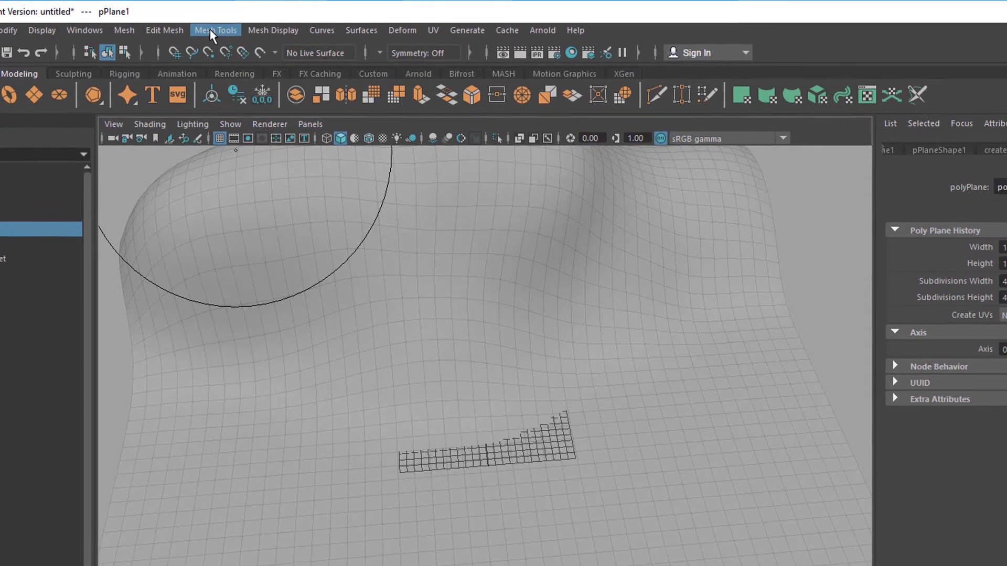
pyautogui.click(209, 22)
pyautogui.moveTo(280, 248)
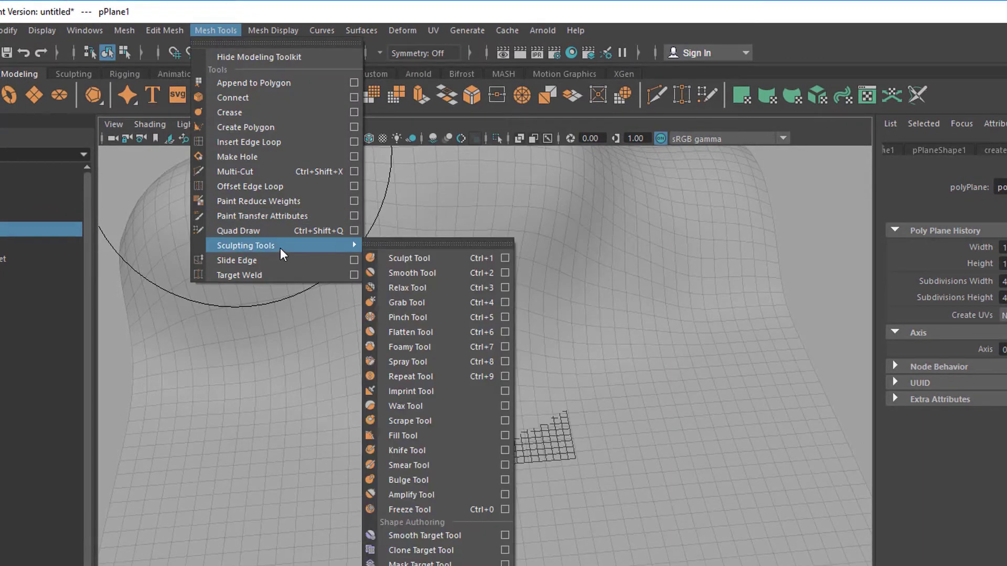
pyautogui.click(433, 332)
pyautogui.moveTo(450, 426)
pyautogui.keyDown('alt'); pyautogui.mouseDown()
pyautogui.moveTo(414, 485)
pyautogui.moveTo(348, 461)
pyautogui.mouseUp(); pyautogui.keyUp('alt')
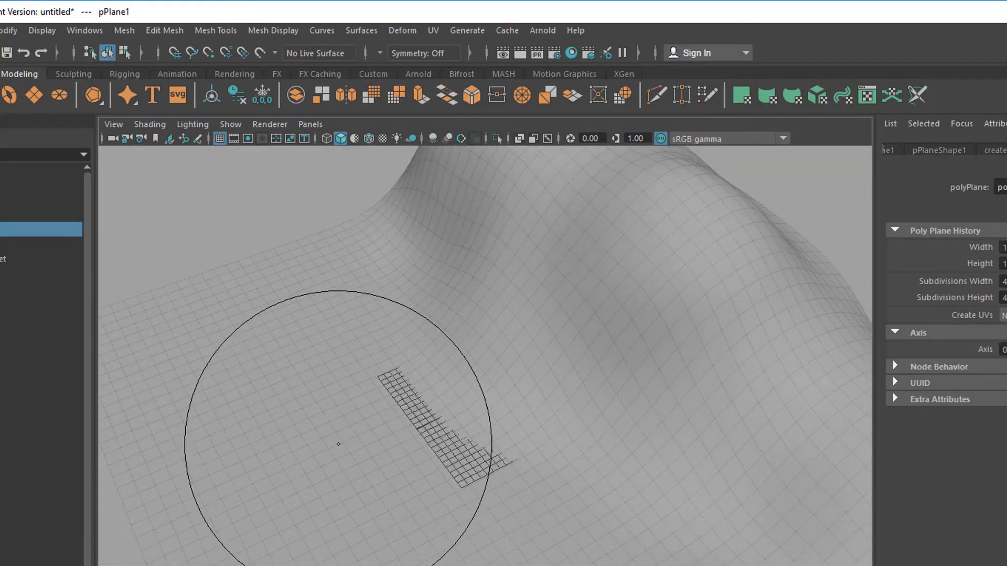
pyautogui.press('b')
pyautogui.moveTo(338, 445); pyautogui.dragTo(255, 444)
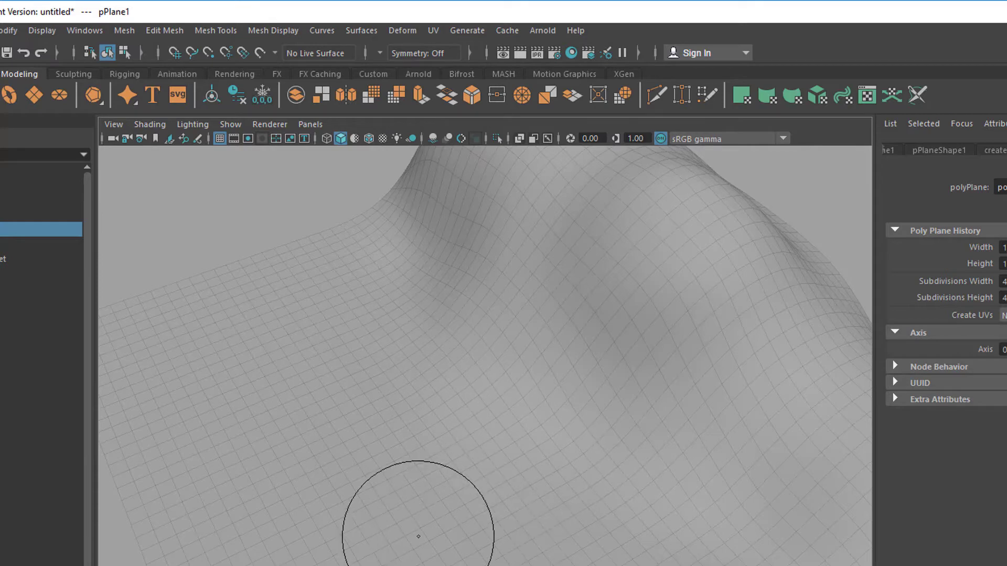
pyautogui.moveTo(416, 535)
pyautogui.keyDown('alt'); pyautogui.mouseDown()
pyautogui.moveTo(485, 495)
pyautogui.moveTo(572, 509)
pyautogui.moveTo(556, 533)
pyautogui.mouseUp(); pyautogui.keyUp('alt')
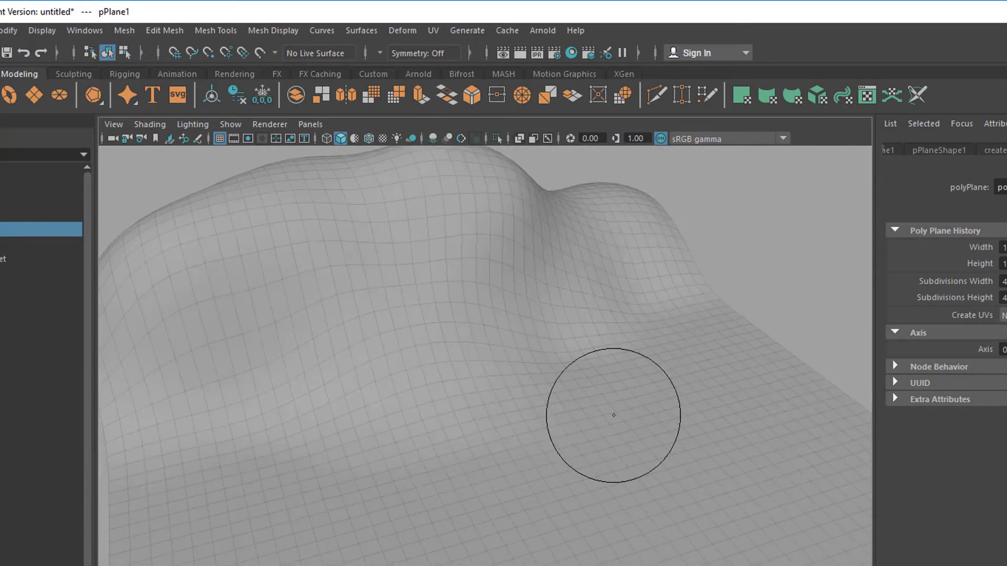
pyautogui.moveTo(477, 340)
pyautogui.keyDown('alt'); pyautogui.mouseDown()
pyautogui.moveTo(539, 467)
pyautogui.moveTo(555, 443)
pyautogui.mouseUp(); pyautogui.keyUp('alt')
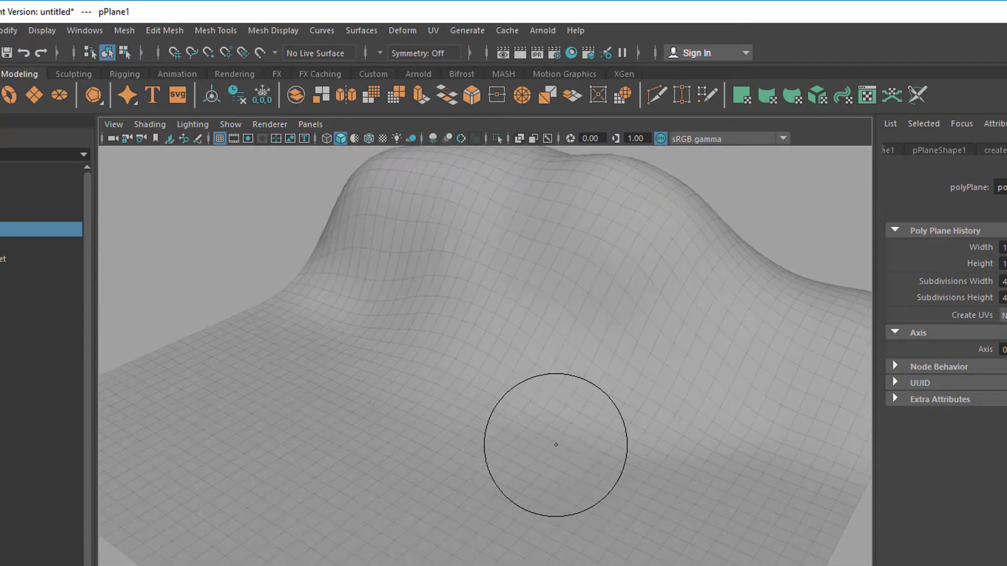
# - Raise a lower, bulging ridge along the front base of the hills with the Sculpt Tool
pyautogui.click(211, 29)
pyautogui.moveTo(259, 250)
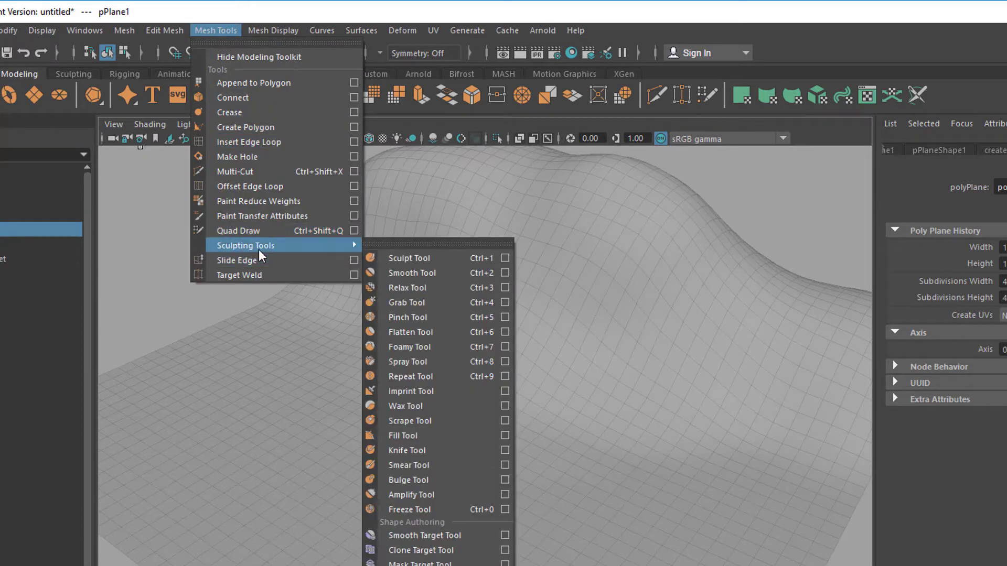
pyautogui.click(409, 258)
pyautogui.moveTo(667, 387)
pyautogui.mouseDown()
pyautogui.moveTo(652, 370)
pyautogui.moveTo(435, 336)
pyautogui.moveTo(368, 304)
pyautogui.moveTo(700, 357)
pyautogui.moveTo(715, 407)
pyautogui.moveTo(665, 443)
pyautogui.moveTo(557, 416)
pyautogui.moveTo(654, 452)
pyautogui.moveTo(751, 418)
pyautogui.moveTo(652, 440)
pyautogui.moveTo(683, 440)
pyautogui.mouseUp()
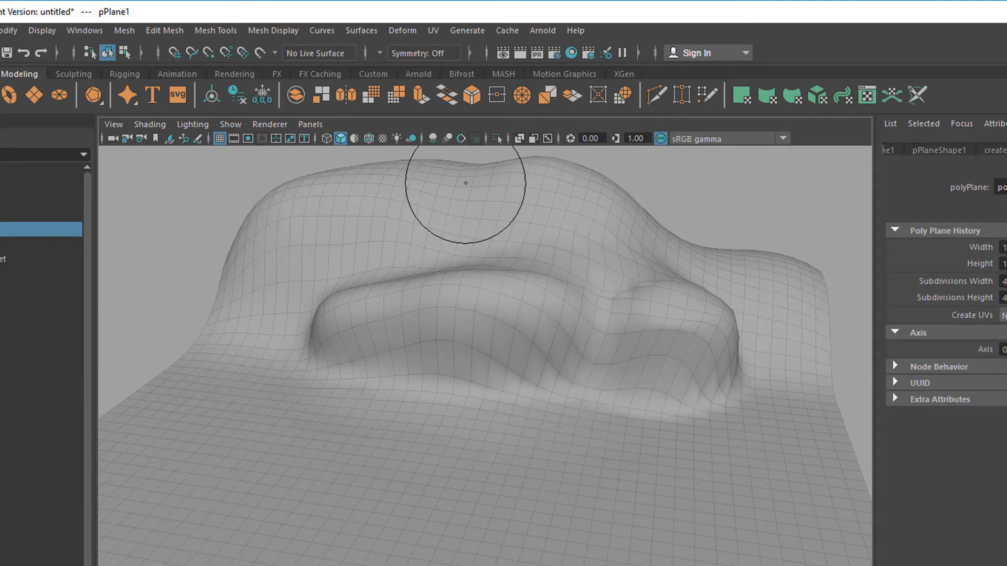
# - Raise the hills behind the front ridge higher with more Sculpt Tool strokes and finish sculpting
pyautogui.moveTo(465, 182)
pyautogui.mouseDown()
pyautogui.moveTo(511, 187)
pyautogui.moveTo(339, 225)
pyautogui.moveTo(346, 230)
pyautogui.mouseUp()
pyautogui.moveTo(600, 512)
pyautogui.keyDown('alt'); pyautogui.mouseDown()
pyautogui.moveTo(409, 494)
pyautogui.moveTo(443, 508)
pyautogui.moveTo(398, 530)
pyautogui.mouseUp(); pyautogui.keyUp('alt')
pyautogui.moveTo(726, 420)
pyautogui.mouseDown()
pyautogui.moveTo(766, 398)
pyautogui.moveTo(666, 490)
pyautogui.moveTo(724, 332)
pyautogui.moveTo(685, 240)
pyautogui.moveTo(461, 490)
pyautogui.moveTo(577, 477)
pyautogui.moveTo(521, 470)
pyautogui.moveTo(398, 506)
pyautogui.moveTo(503, 530)
pyautogui.moveTo(315, 503)
pyautogui.moveTo(453, 498)
pyautogui.mouseUp()
pyautogui.keyDown('alt'); pyautogui.moveTo(383, 467); pyautogui.dragTo(744, 468, button='right'); pyautogui.keyUp('alt')
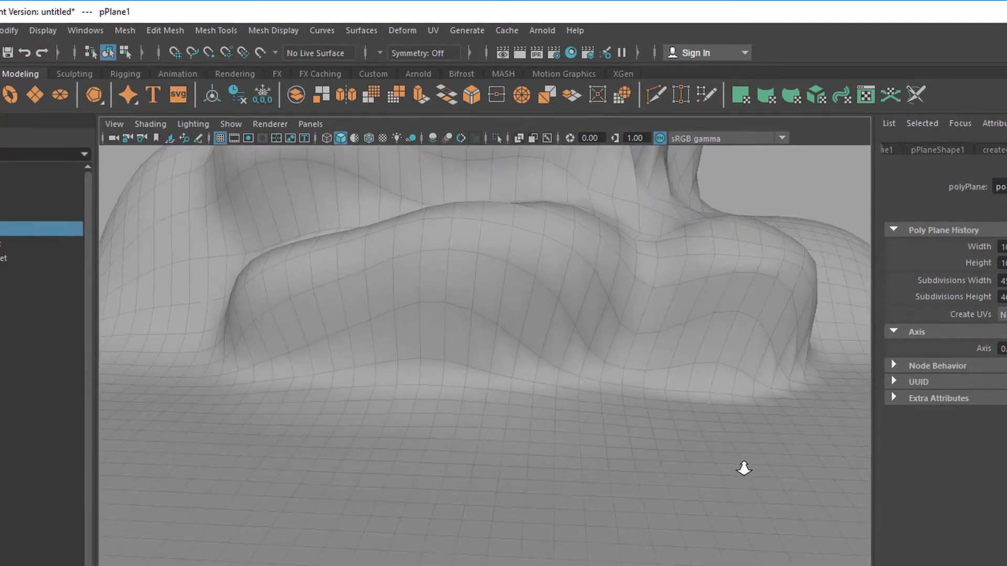
pyautogui.keyDown('alt'); pyautogui.moveTo(744, 468); pyautogui.dragTo(520, 485); pyautogui.keyUp('alt')
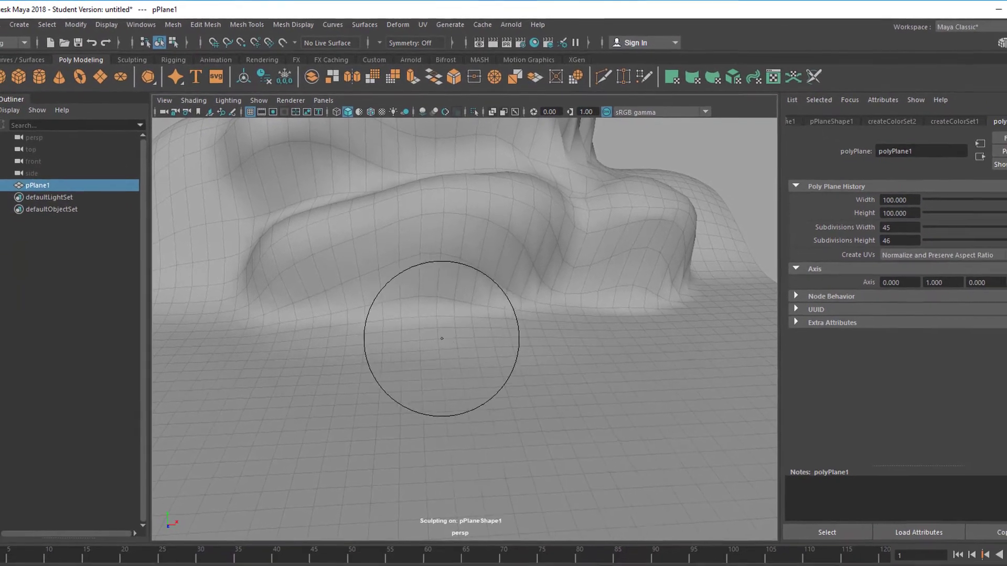
pyautogui.press('q')
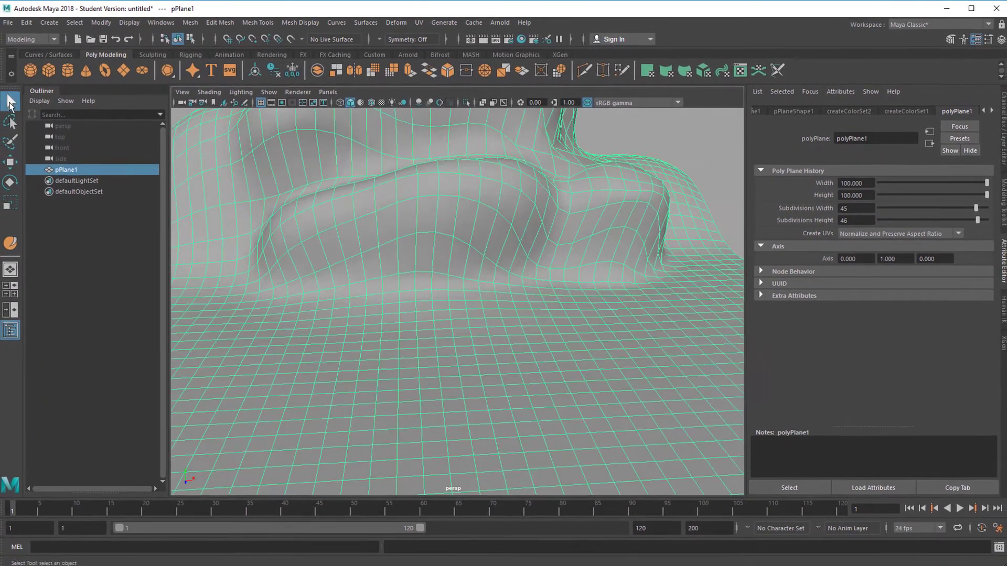
# - Assign a new Arnold aiStandardSurface material to the terrain plane and lower its specular weight to 0
pyautogui.keyDown('alt'); pyautogui.moveTo(596, 401); pyautogui.dragTo(454, 396); pyautogui.keyUp('alt')
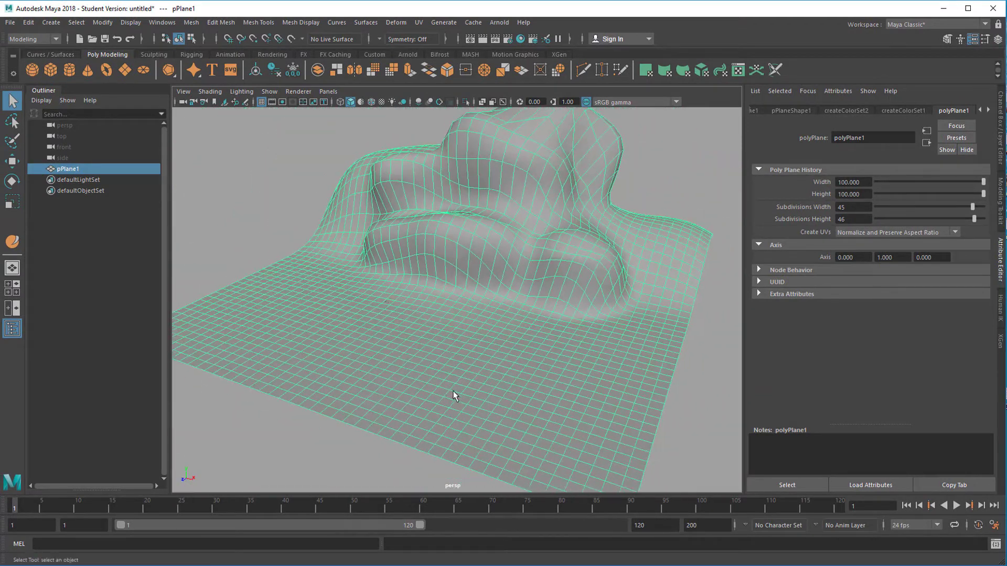
pyautogui.rightClick(482, 219)
pyautogui.click(478, 497)
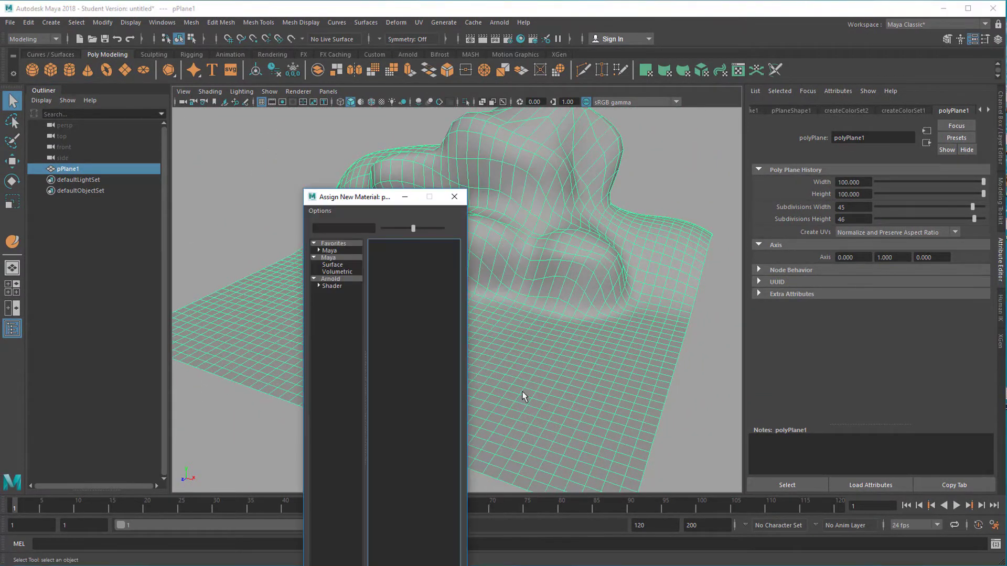
pyautogui.click(331, 279)
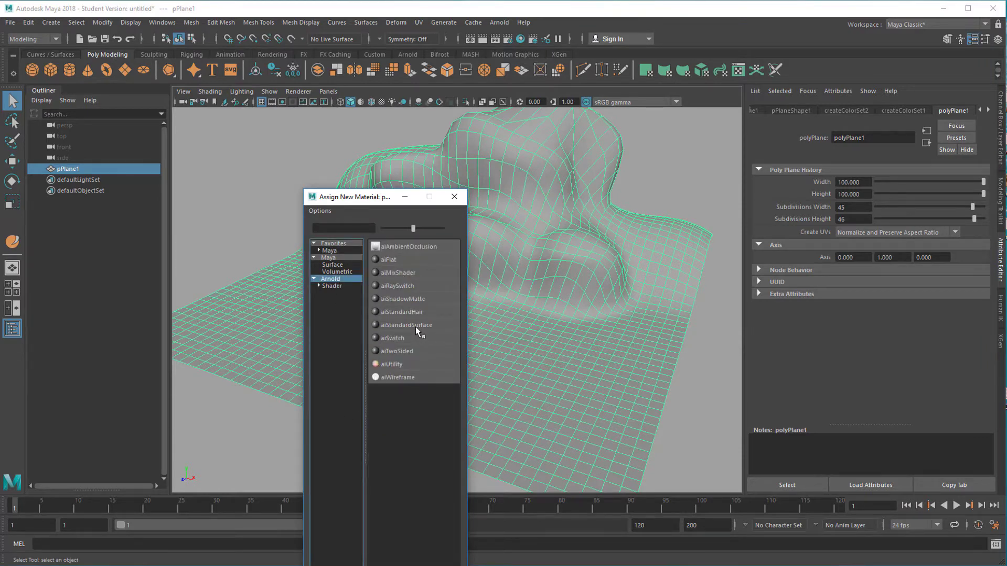
pyautogui.click(407, 325)
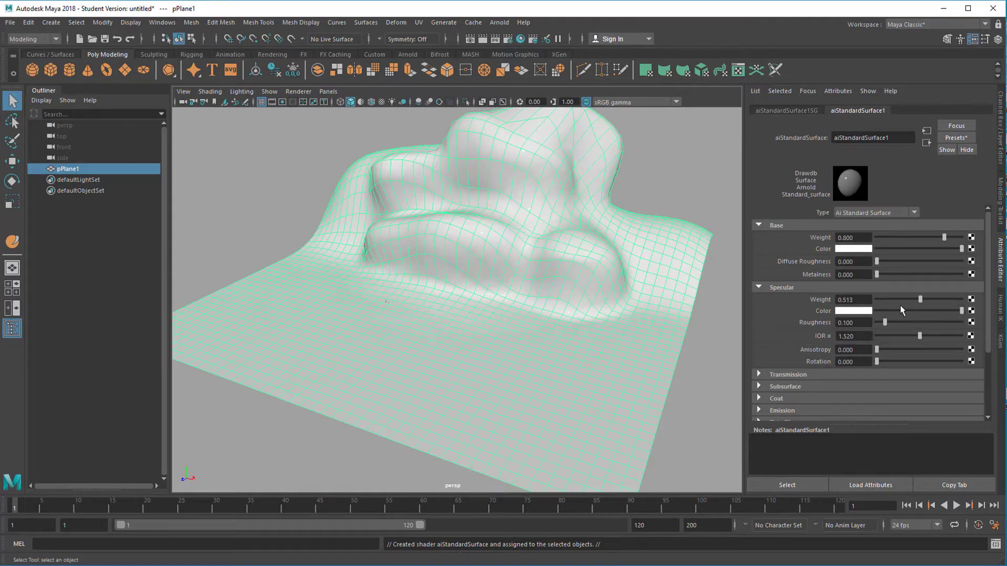
pyautogui.keyDown('alt'); pyautogui.moveTo(512, 382); pyautogui.dragTo(498, 367); pyautogui.keyUp('alt')
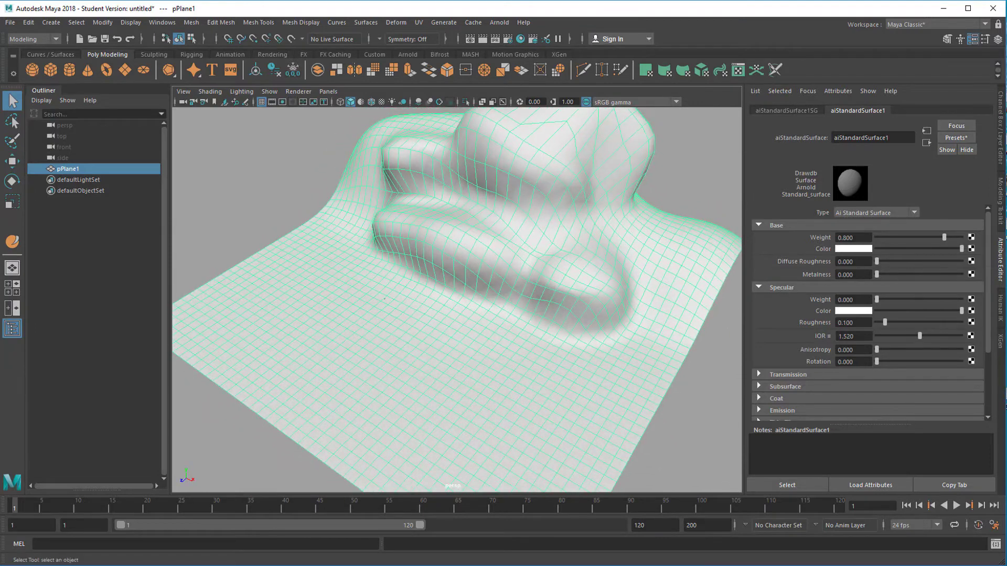
# - Map a Ramp texture to the material's base color and turn on textured display in the viewport
pyautogui.click(972, 250)
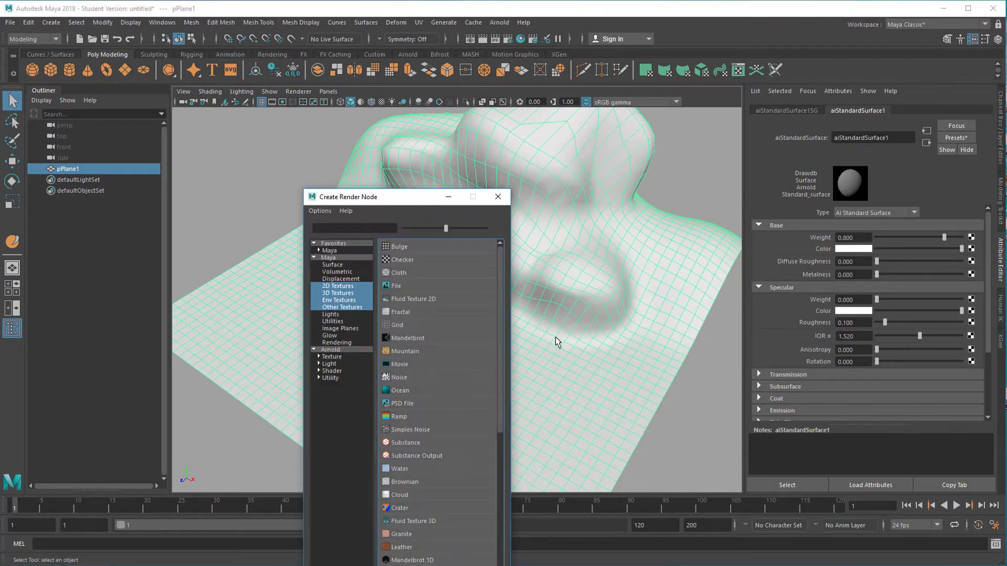
pyautogui.click(397, 417)
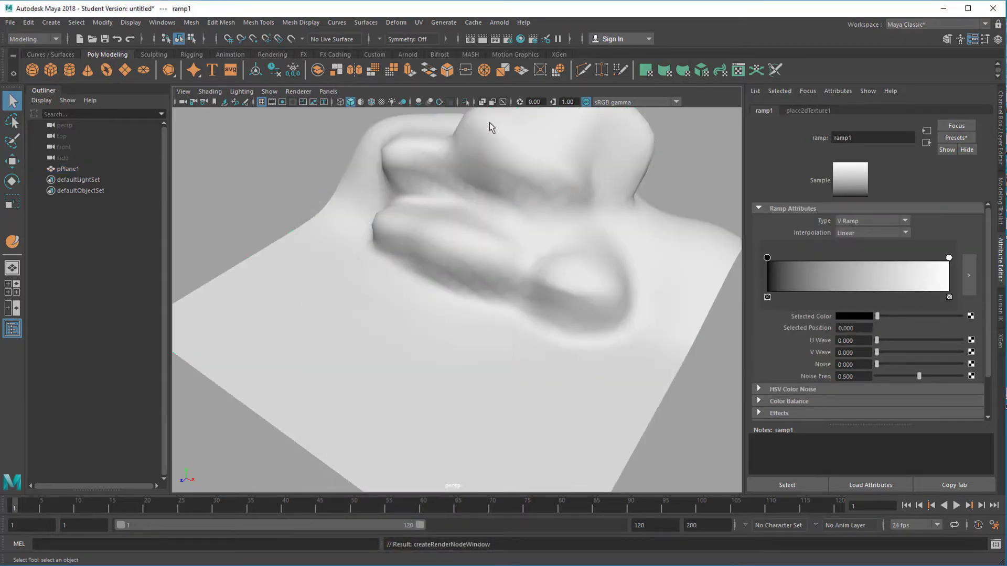
pyautogui.click(383, 102)
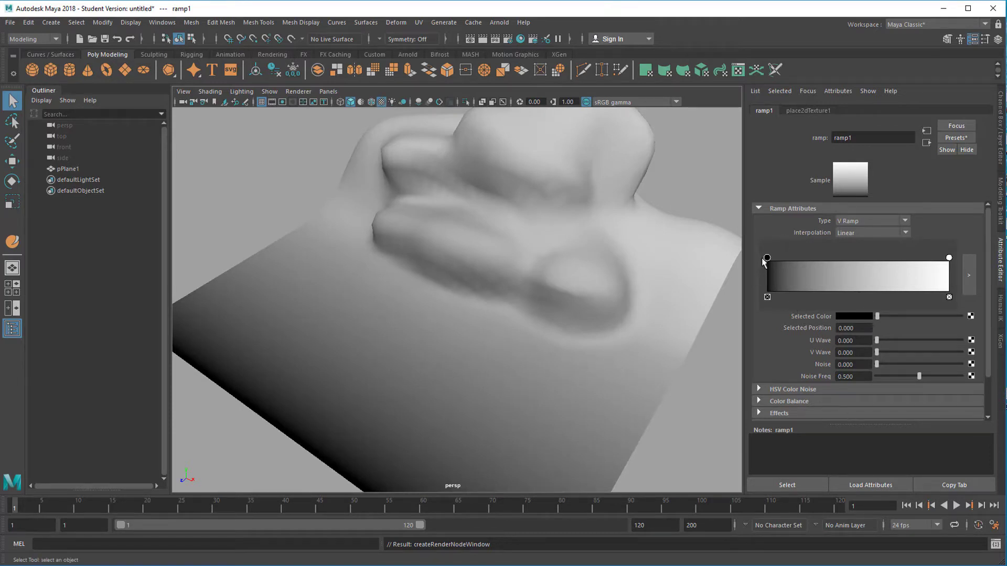
# - Change the ramp's black end color to green and shift that marker nearly to the middle of the ramp
pyautogui.click(860, 317)
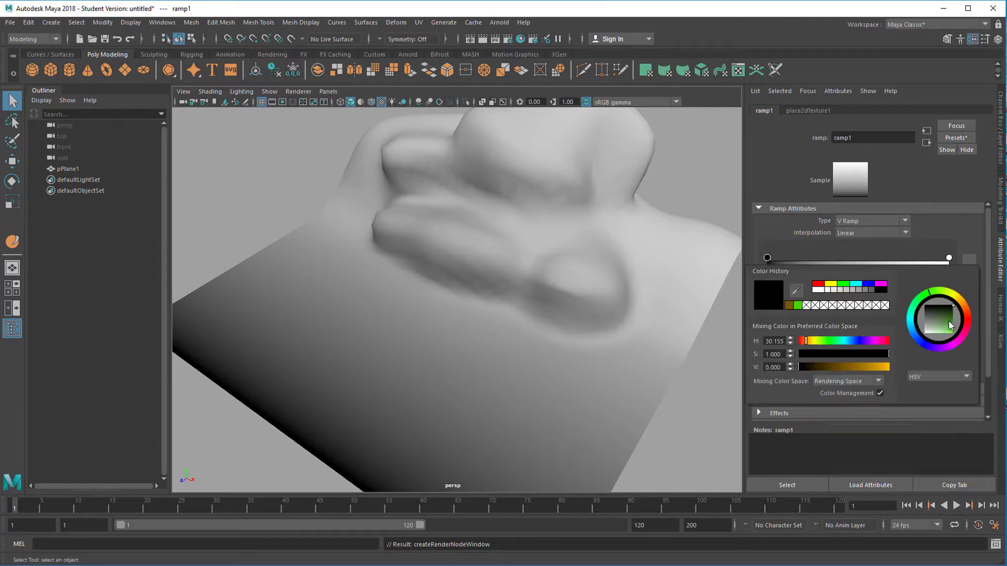
pyautogui.moveTo(950, 325); pyautogui.dragTo(952, 328)
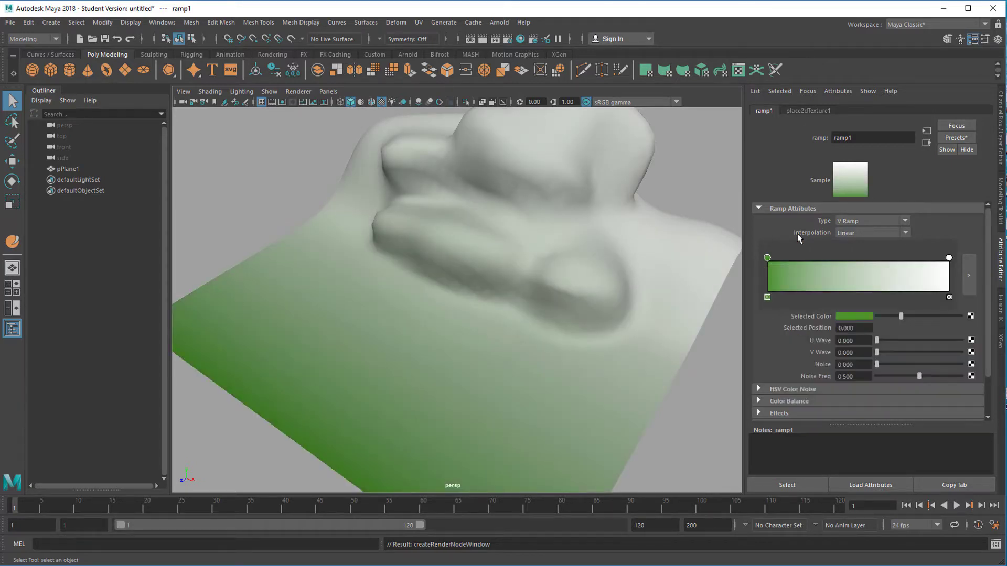
pyautogui.moveTo(767, 258); pyautogui.dragTo(844, 259)
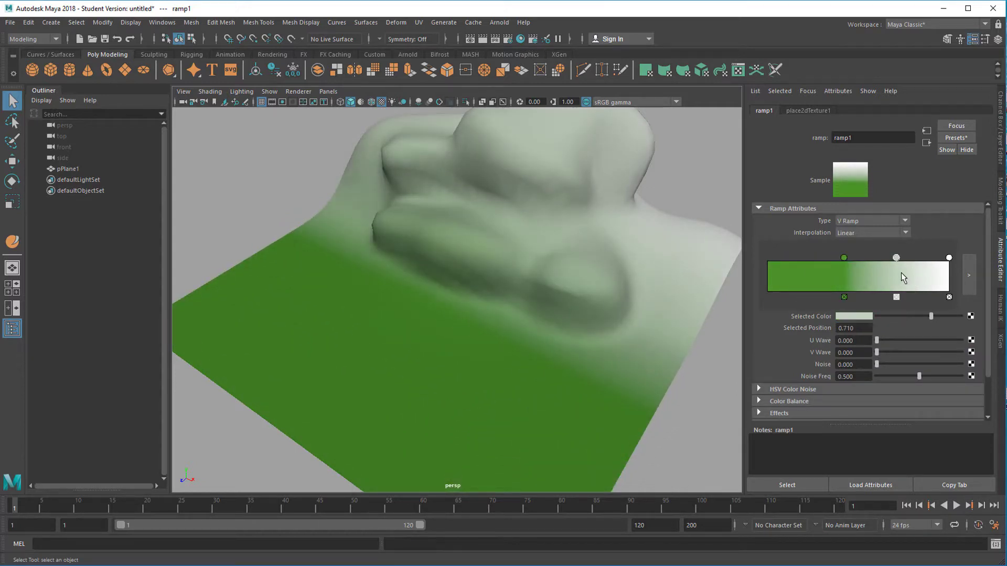
# - Add an orange-brown color to the ramp at position 0.710 and shift the white marker to position 0.793
pyautogui.click(857, 316)
pyautogui.moveTo(953, 291)
pyautogui.mouseDown()
pyautogui.moveTo(982, 310)
pyautogui.moveTo(959, 327)
pyautogui.moveTo(968, 331)
pyautogui.mouseUp()
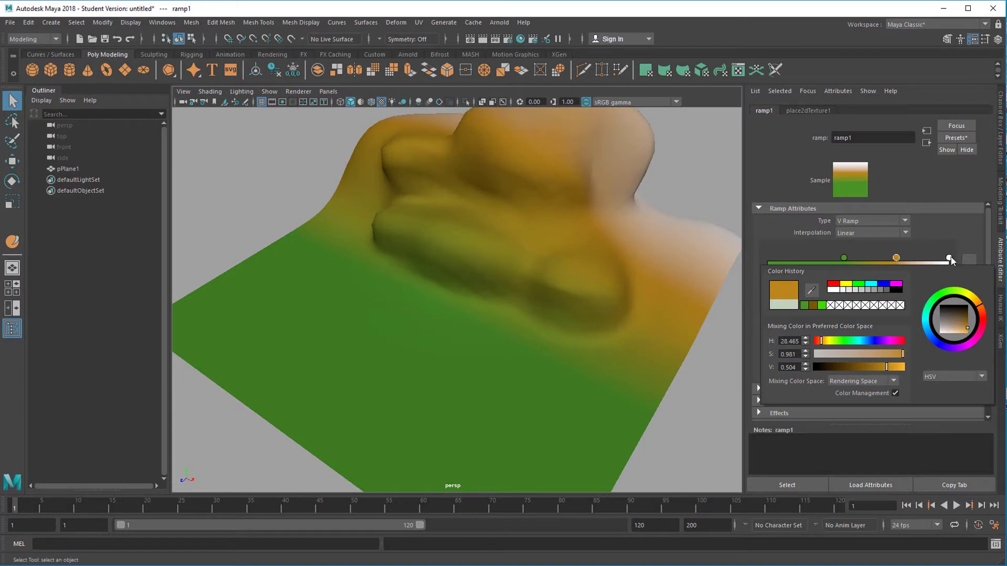
pyautogui.moveTo(949, 258); pyautogui.dragTo(929, 264)
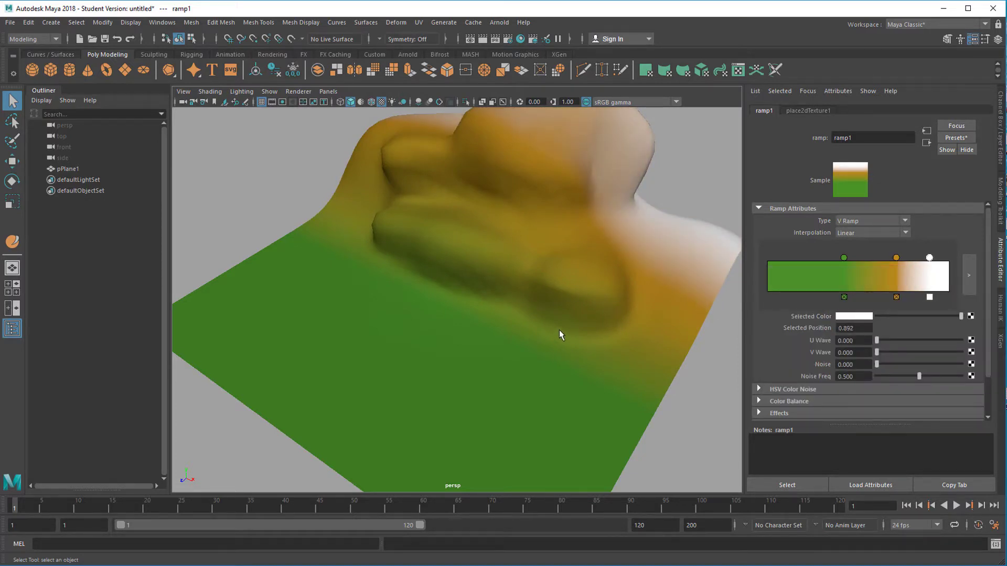
pyautogui.moveTo(561, 335)
pyautogui.keyDown('alt'); pyautogui.mouseDown()
pyautogui.moveTo(600, 314)
pyautogui.moveTo(573, 321)
pyautogui.mouseUp(); pyautogui.keyUp('alt')
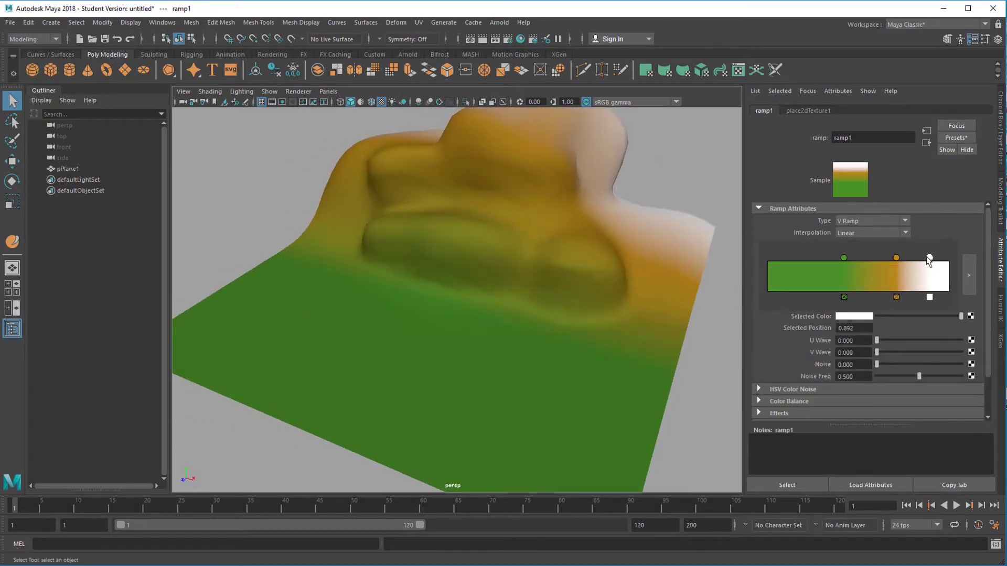
pyautogui.moveTo(929, 260); pyautogui.dragTo(913, 269)
# - Examine the ramp coloring on the hills and flat ground from several angles and distances
pyautogui.keyDown('alt'); pyautogui.moveTo(682, 315); pyautogui.dragTo(441, 340); pyautogui.keyUp('alt')
pyautogui.keyDown('alt'); pyautogui.moveTo(442, 335); pyautogui.dragTo(604, 328, button='right'); pyautogui.keyUp('alt')
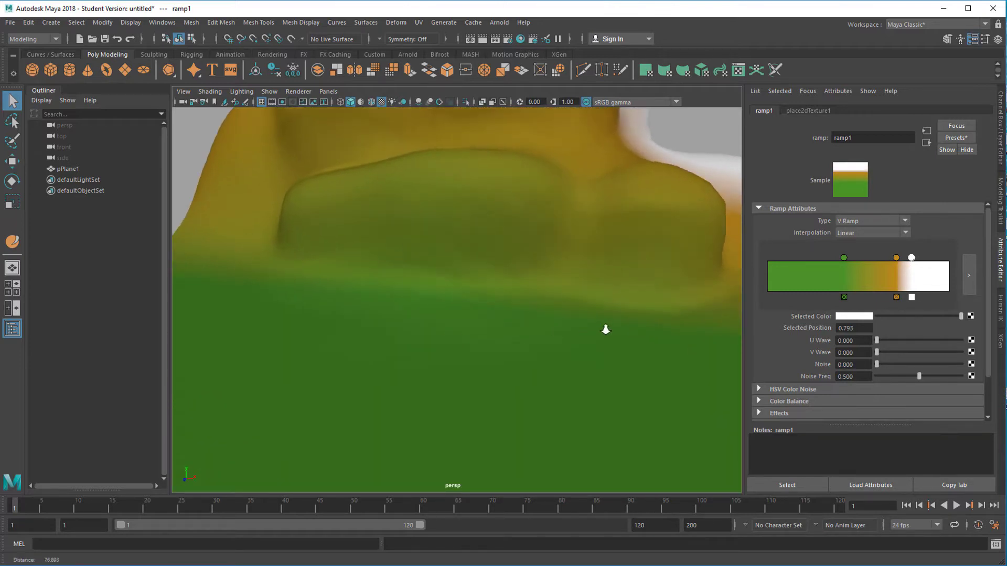
pyautogui.keyDown('alt'); pyautogui.moveTo(604, 328); pyautogui.dragTo(626, 357); pyautogui.keyUp('alt')
pyautogui.keyDown('alt'); pyautogui.moveTo(626, 357); pyautogui.dragTo(558, 357, button='right'); pyautogui.keyUp('alt')
pyautogui.moveTo(558, 357)
pyautogui.keyDown('alt'); pyautogui.mouseDown()
pyautogui.moveTo(587, 362)
pyautogui.moveTo(465, 355)
pyautogui.moveTo(572, 366)
pyautogui.mouseUp(); pyautogui.keyUp('alt')
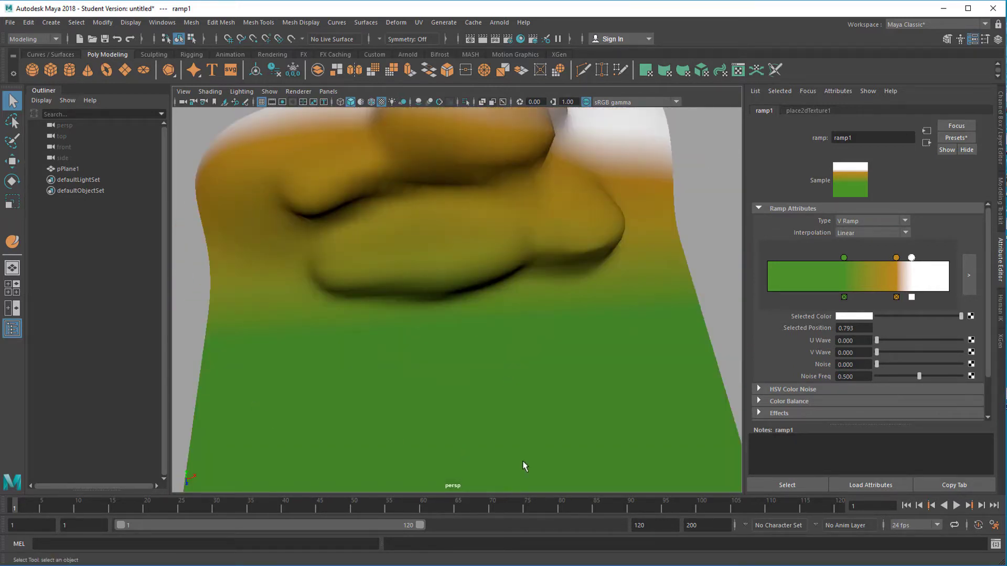
pyautogui.keyDown('alt'); pyautogui.moveTo(518, 332); pyautogui.dragTo(390, 386); pyautogui.keyUp('alt')
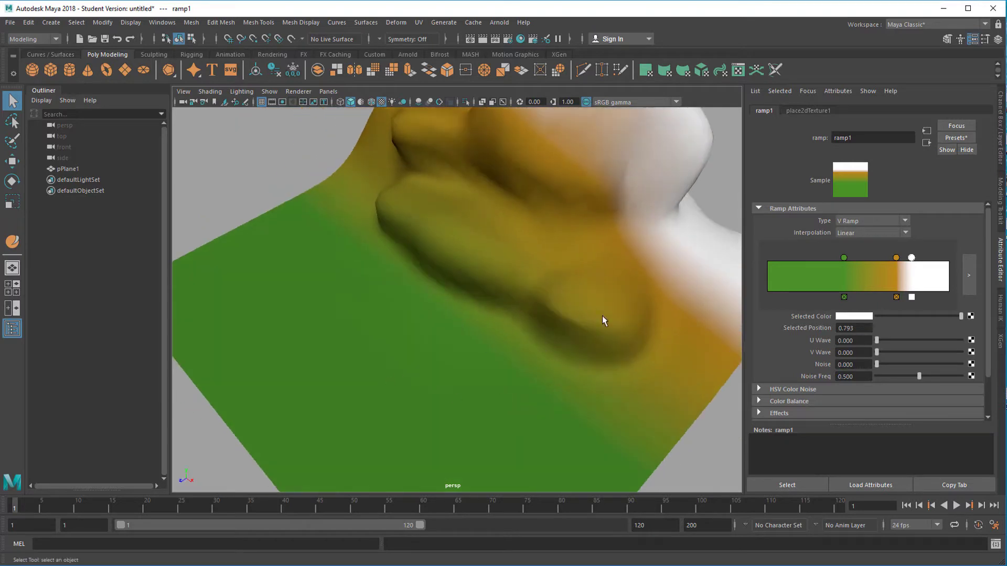
pyautogui.keyDown('alt'); pyautogui.moveTo(511, 346); pyautogui.dragTo(541, 316); pyautogui.keyUp('alt')
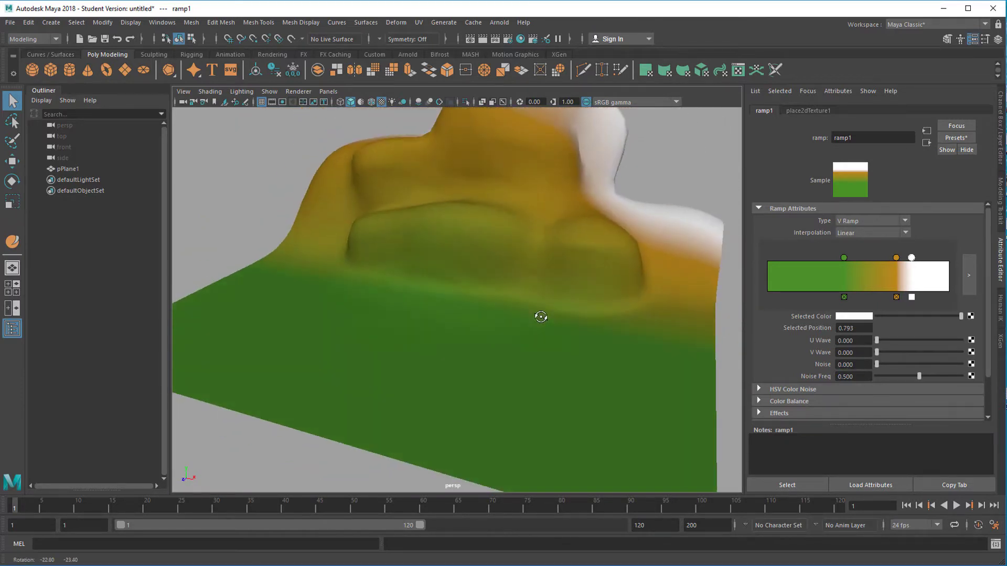
# - Hide the terrain plane pPlane1 and open the Content Browser
pyautogui.click(72, 171)
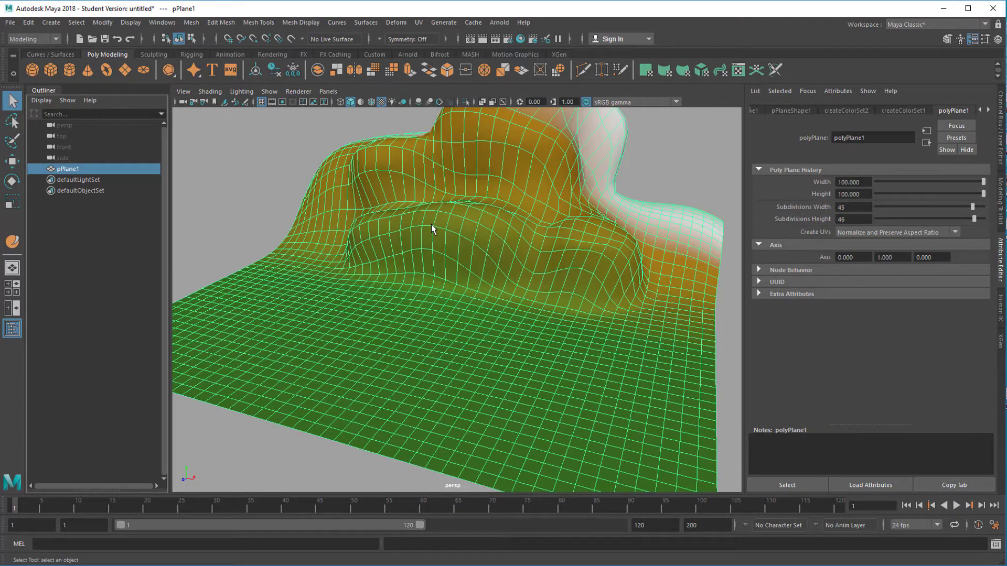
pyautogui.hotkey('ctrl', 'h')
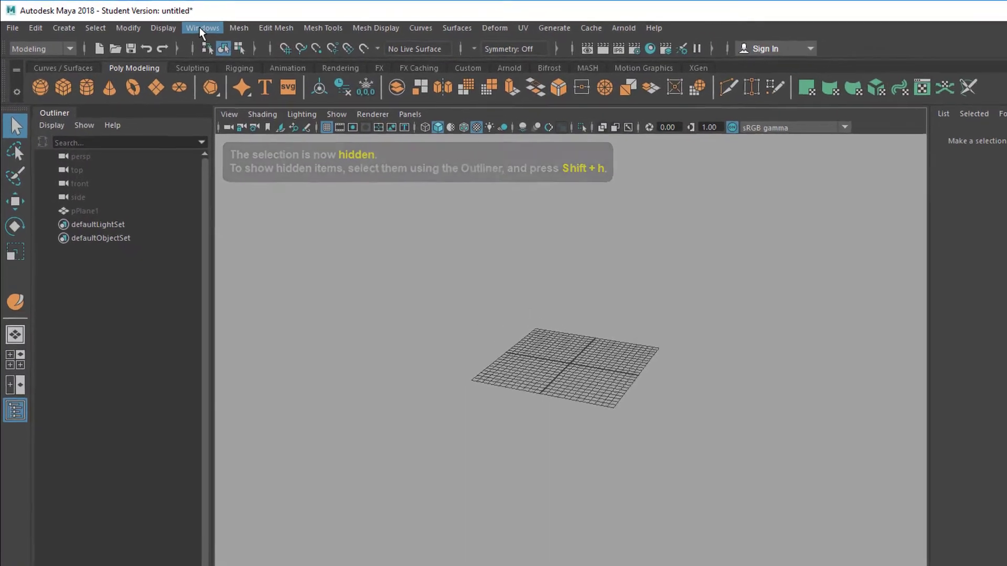
pyautogui.click(202, 27)
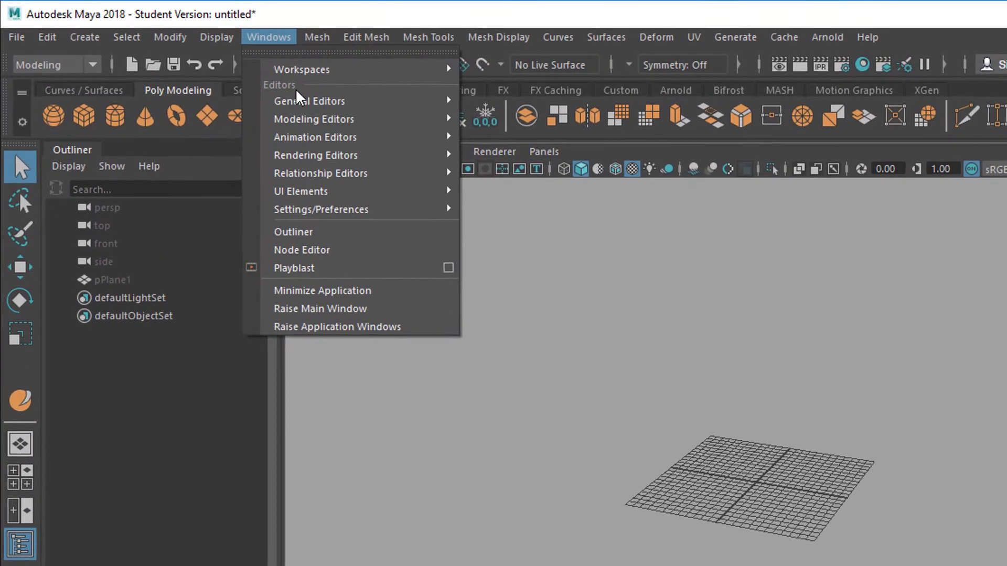
pyautogui.moveTo(299, 103)
pyautogui.click(545, 154)
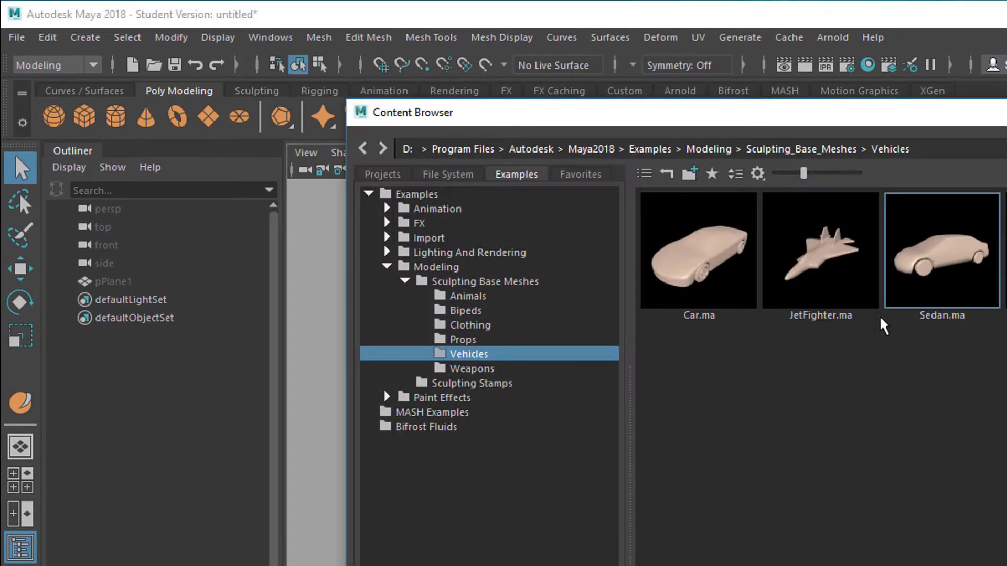
# - Import the walk2 figure from the Motion Capture examples under Animation and bring it into view
pyautogui.click(388, 268)
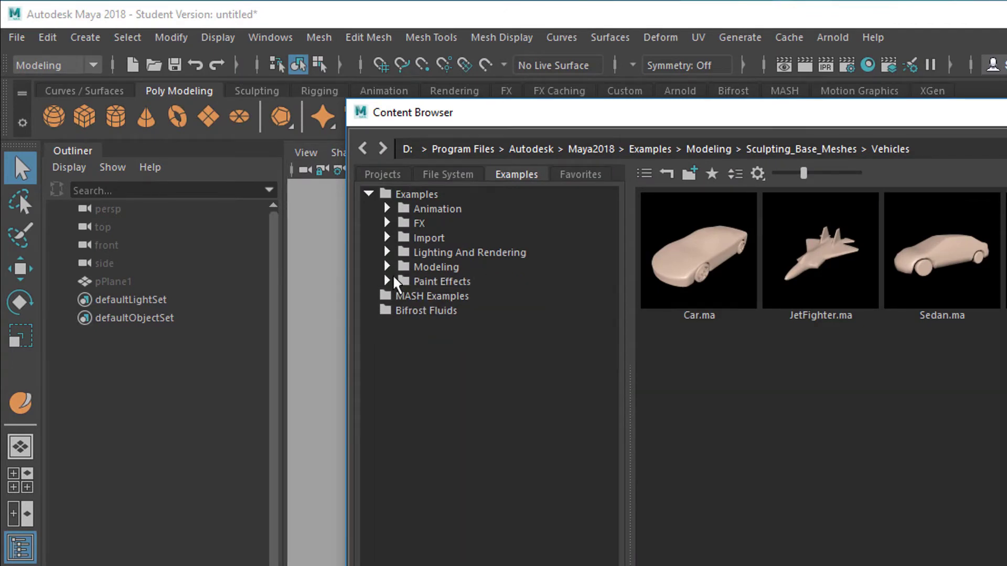
pyautogui.click(387, 209)
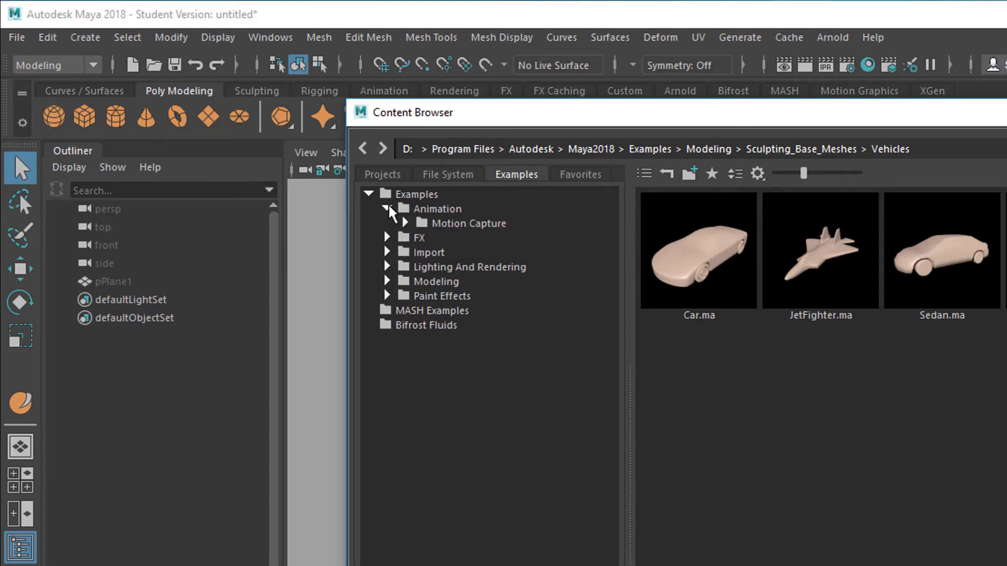
pyautogui.click(406, 225)
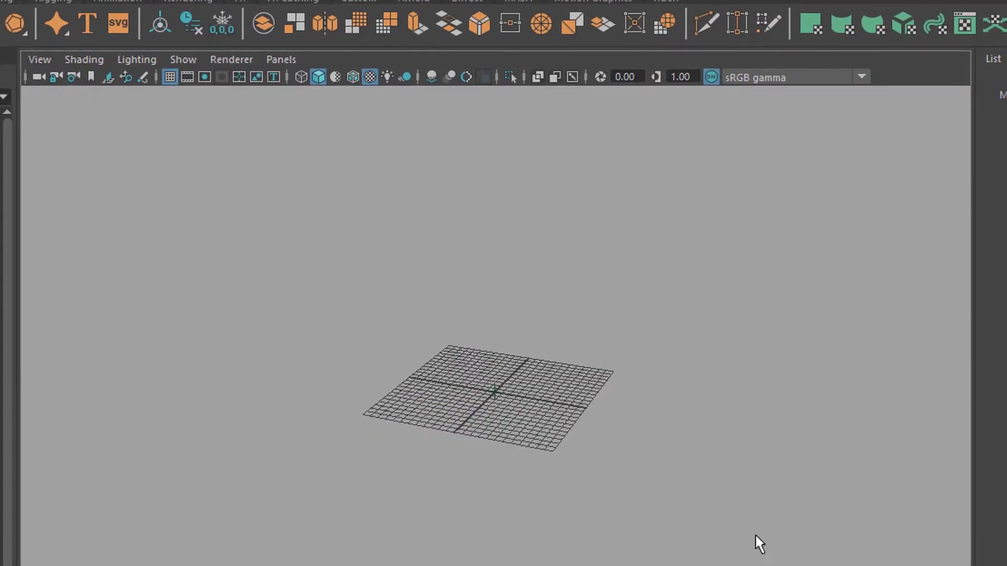
pyautogui.scroll(-5, 701, 531)
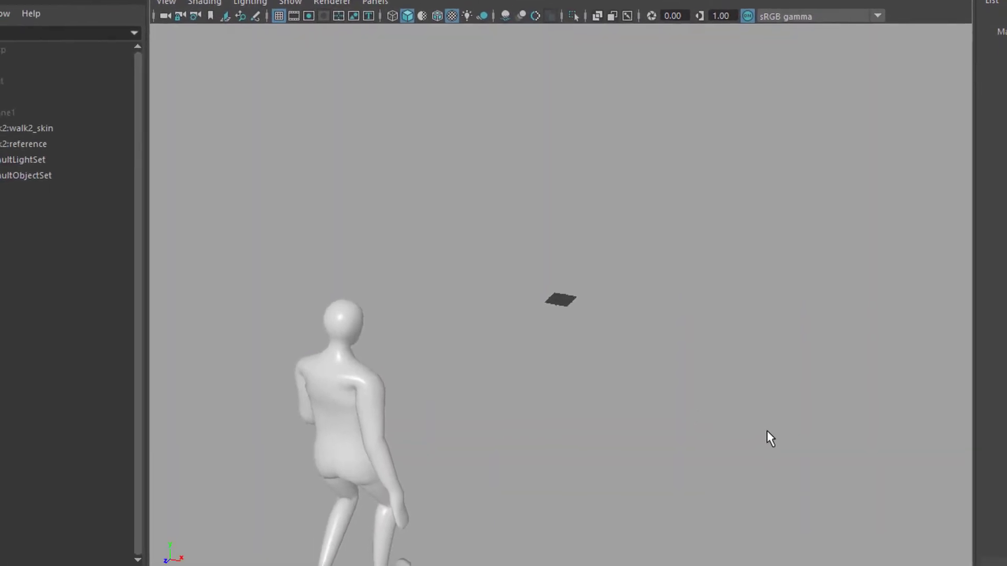
pyautogui.keyDown('alt'); pyautogui.moveTo(768, 436); pyautogui.dragTo(588, 416); pyautogui.keyUp('alt')
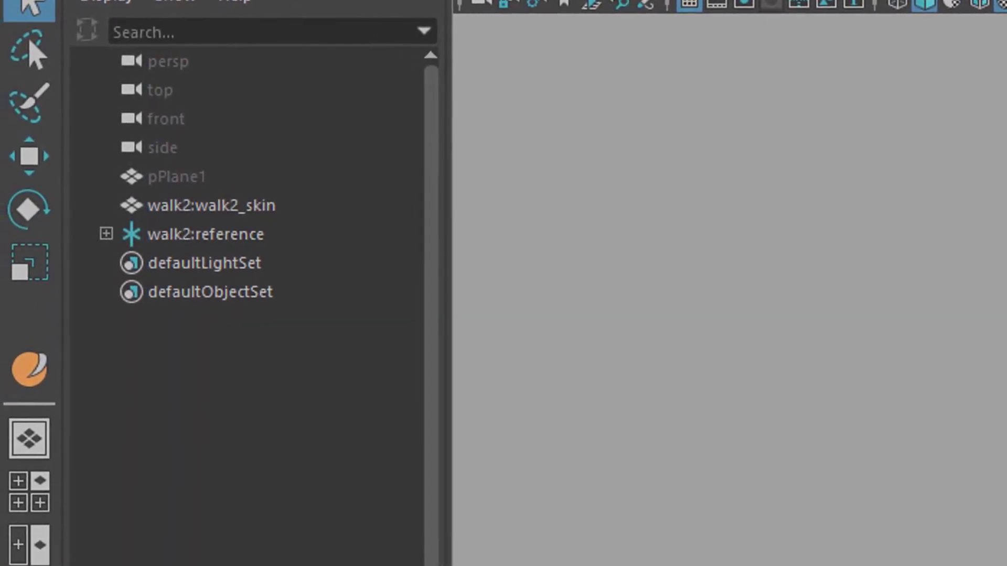
# - Scale walk2:reference down uniformly in several passes until the walking figure is about two grid squares tall in the side view
pyautogui.click(197, 237)
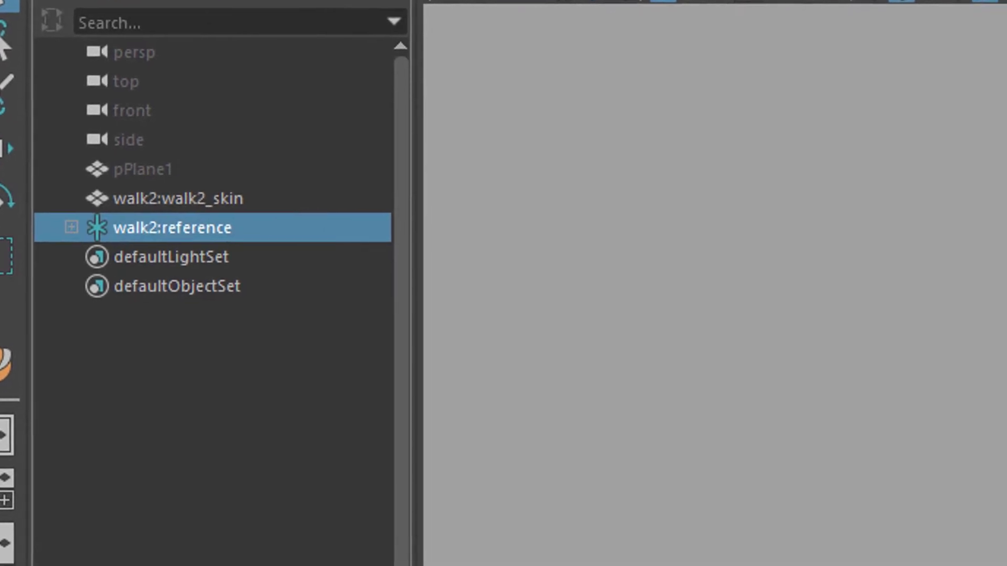
pyautogui.press('w')
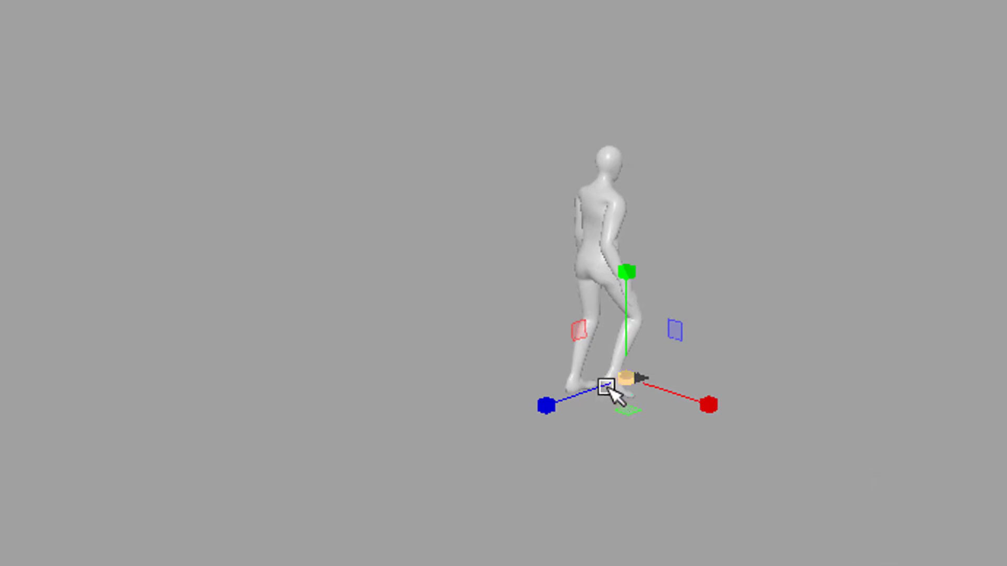
pyautogui.moveTo(629, 384); pyautogui.dragTo(441, 498)
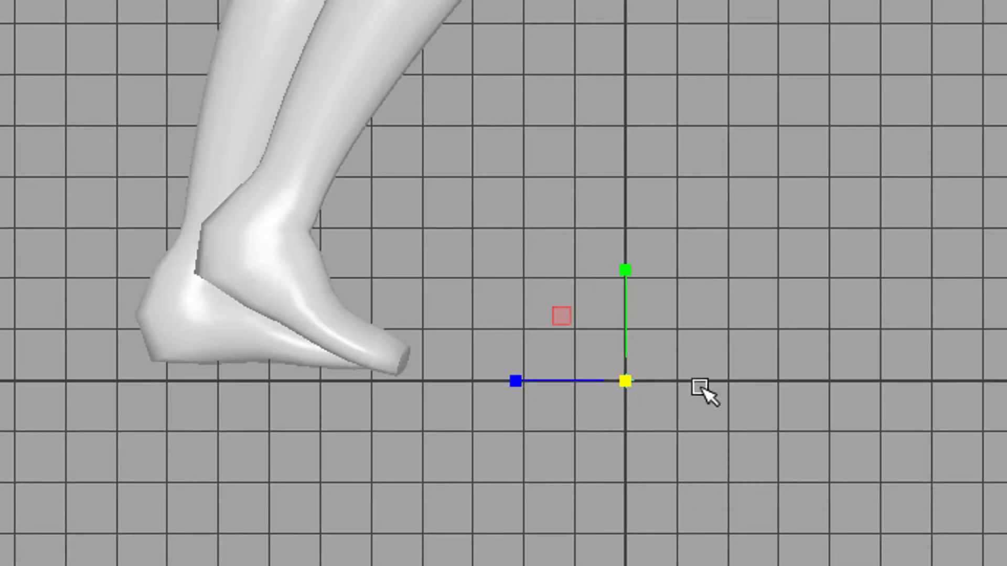
pyautogui.moveTo(624, 382); pyautogui.dragTo(341, 565)
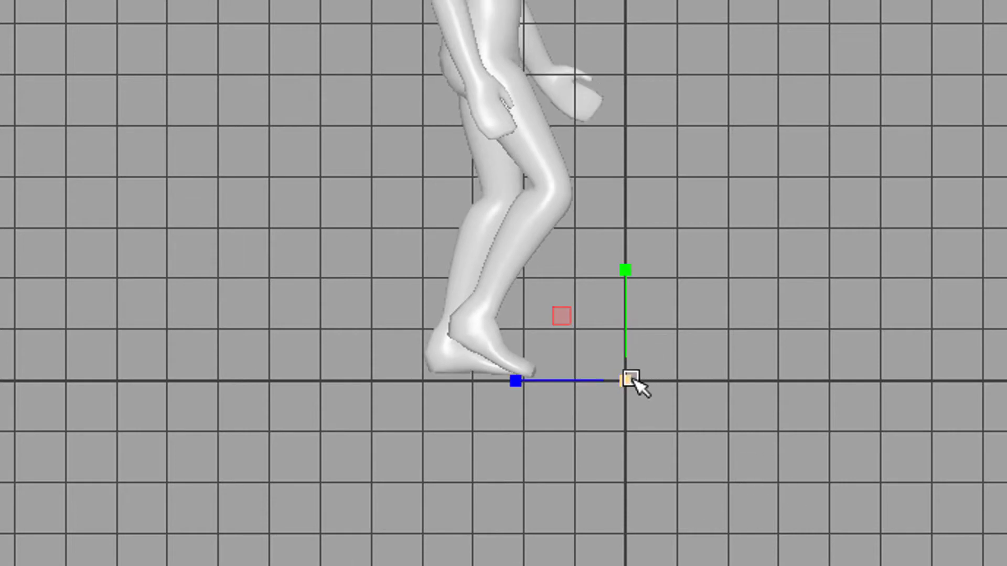
pyautogui.moveTo(634, 382); pyautogui.dragTo(27, 550)
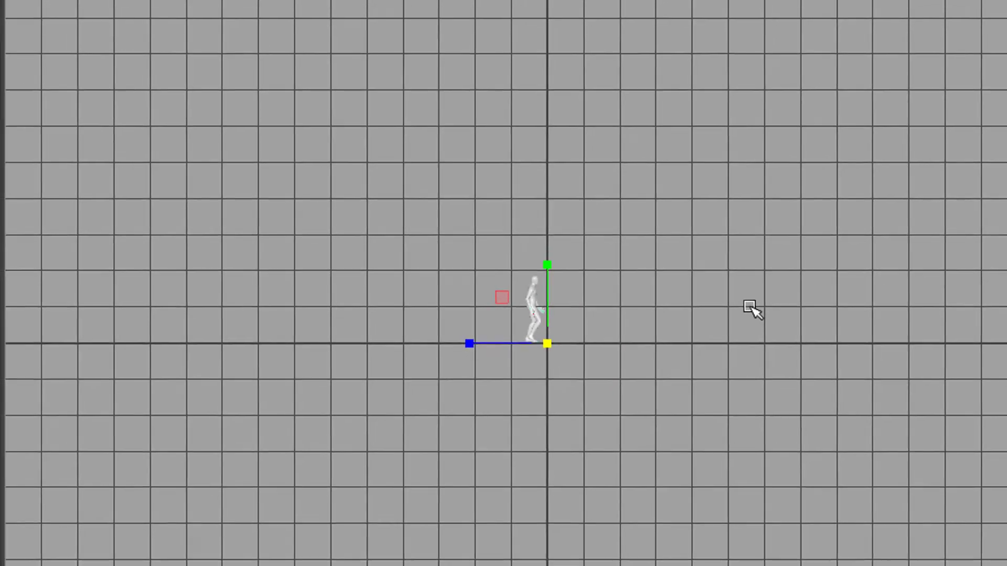
# - Switch back to the perspective view and unhide the terrain plane pPlane1
pyautogui.press('space')
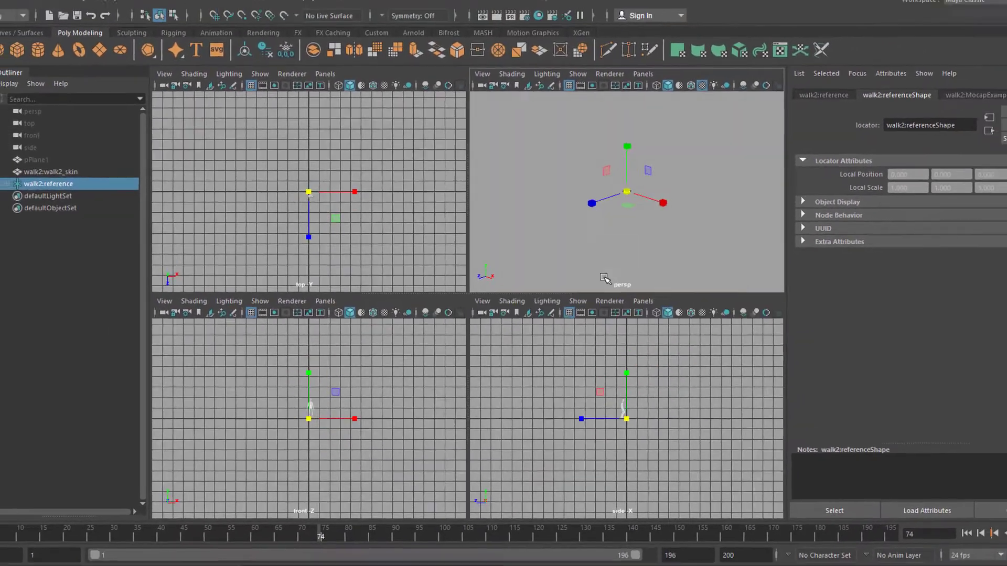
pyautogui.press('space')
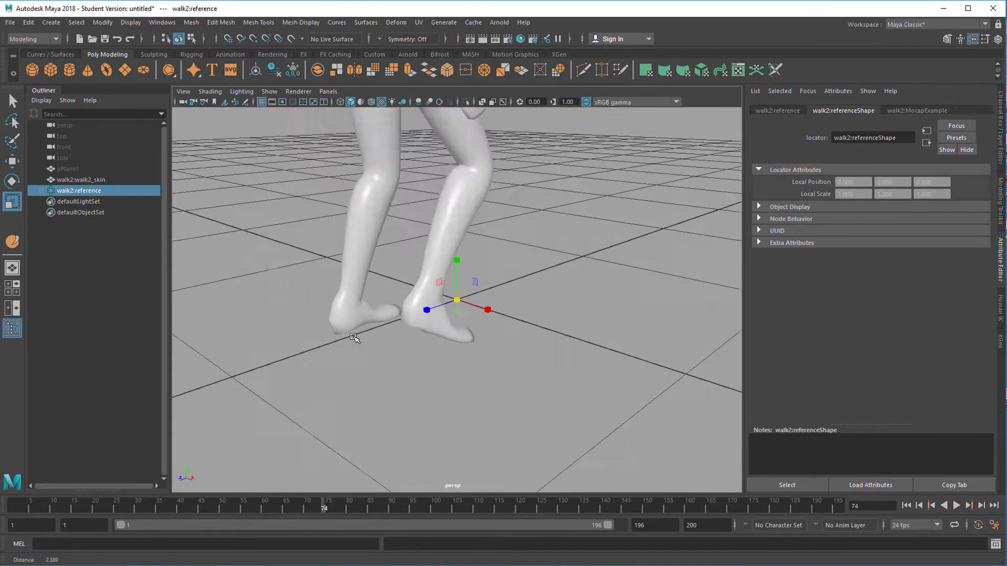
pyautogui.scroll(-3, 354, 338)
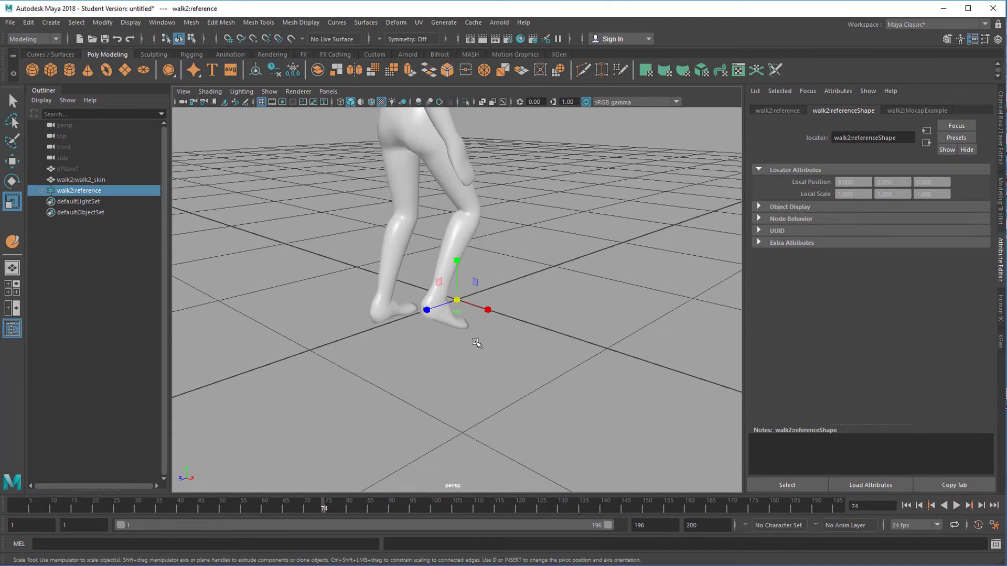
pyautogui.scroll(2, 470, 344)
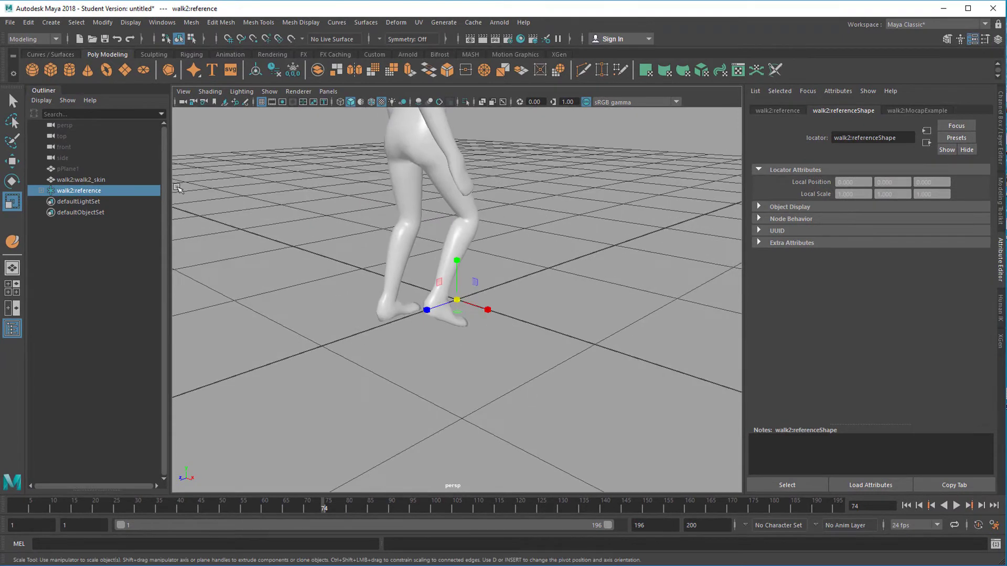
pyautogui.click(68, 169)
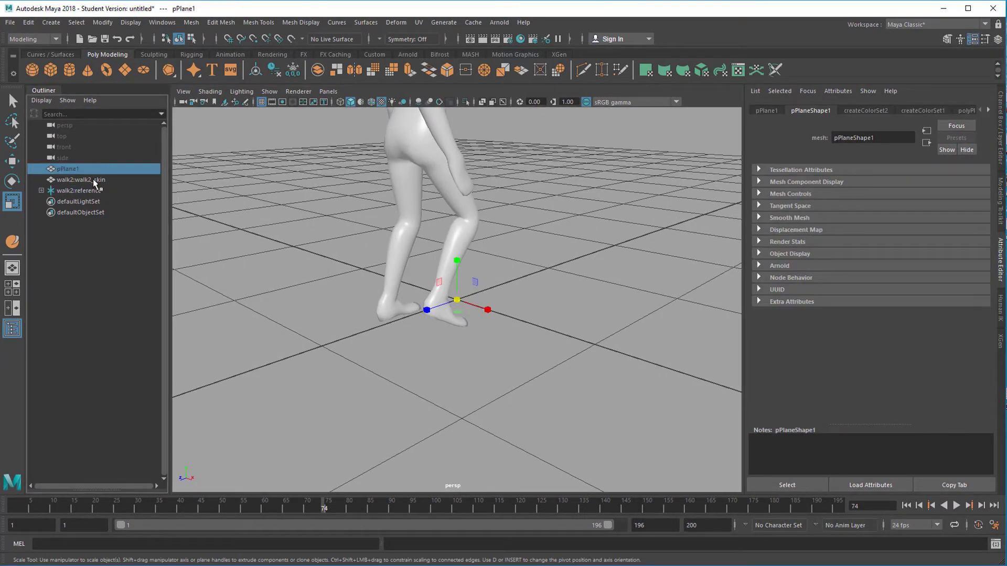
pyautogui.hotkey('shift', 'h')
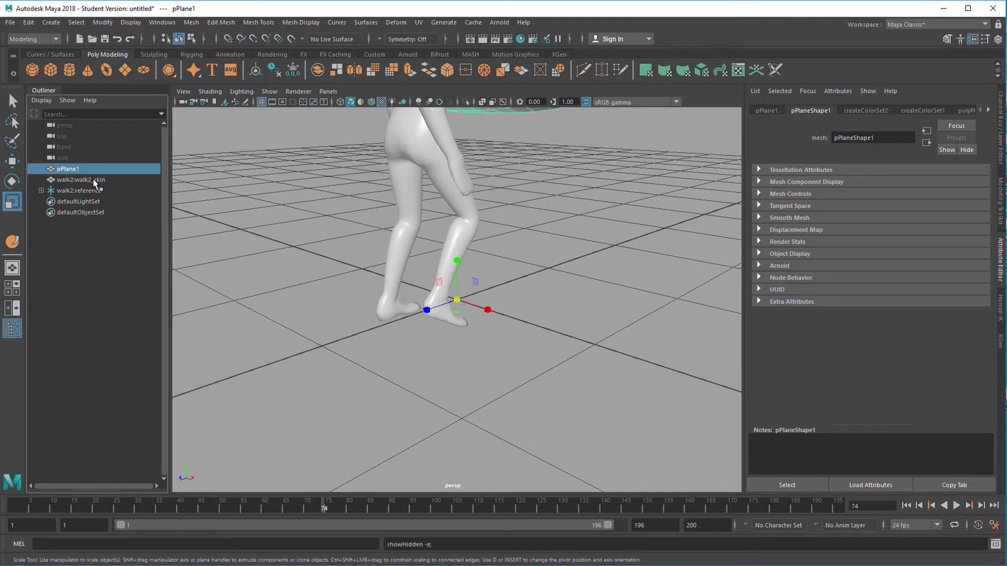
# - Lower the terrain plane pPlane1 by about 3.6 cm so its ground sits beneath the walking figure
pyautogui.scroll(-2, 411, 256)
pyautogui.scroll(6, 428, 189)
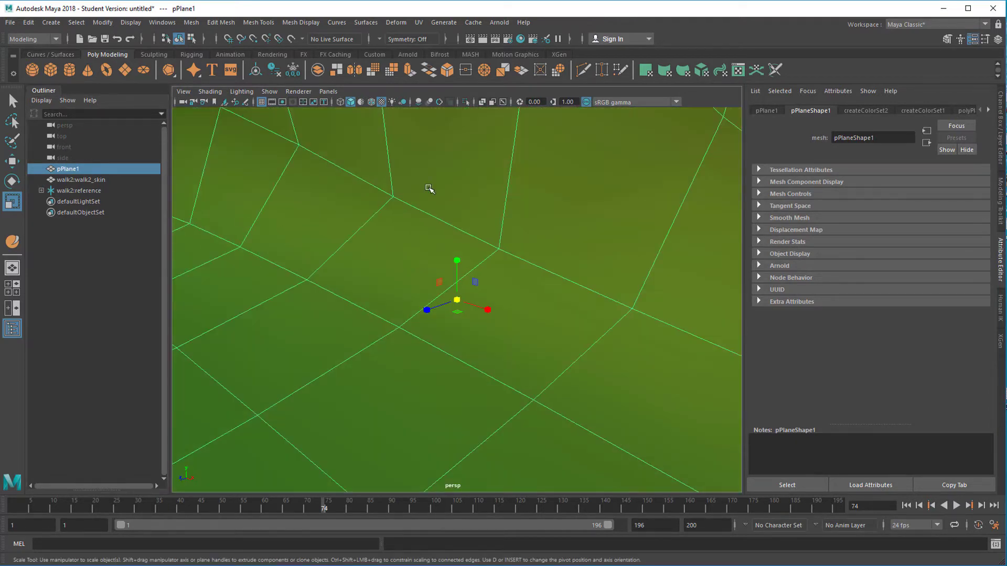
pyautogui.keyDown('alt'); pyautogui.moveTo(401, 240); pyautogui.dragTo(408, 237); pyautogui.keyUp('alt')
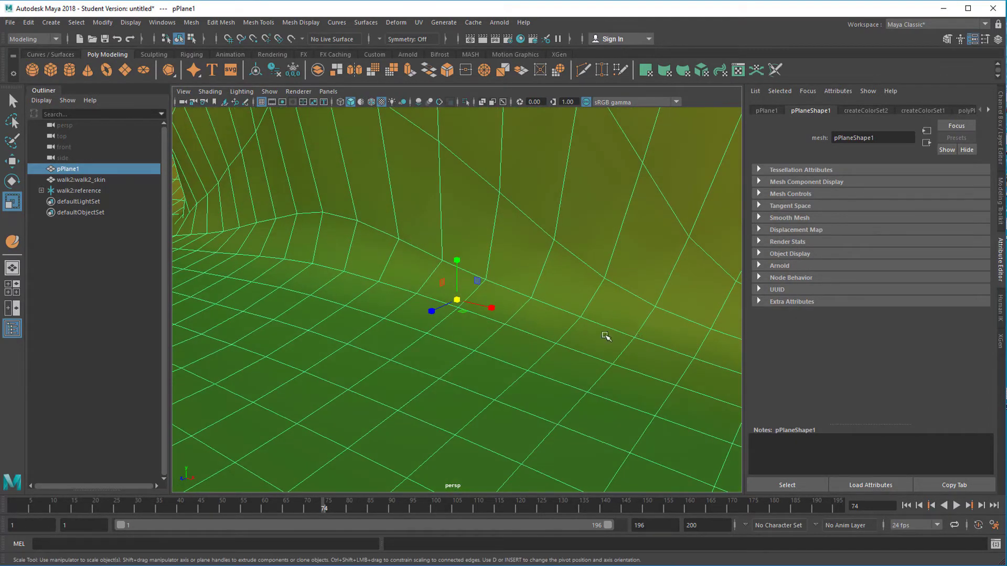
pyautogui.scroll(-3, 606, 337)
pyautogui.click(92, 191)
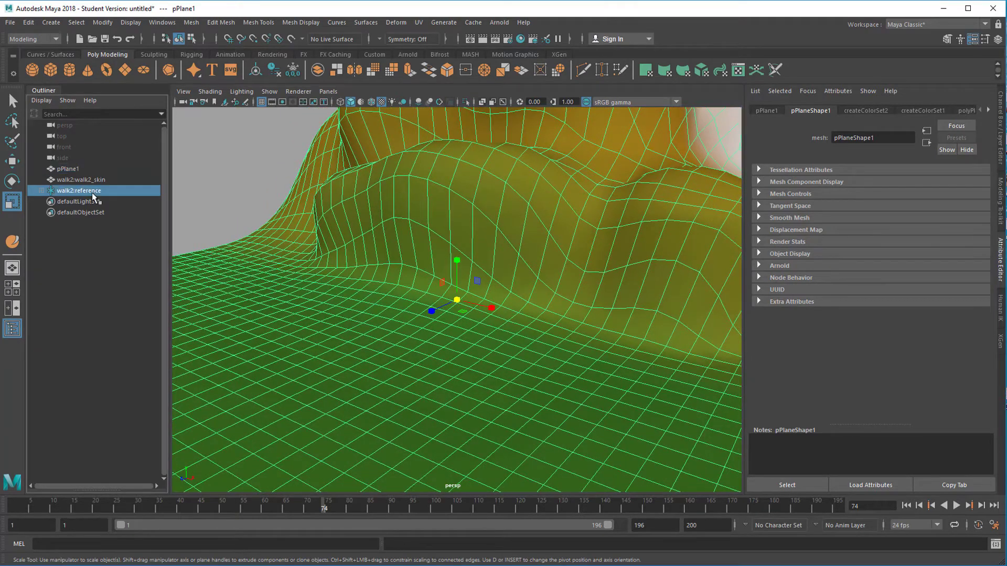
pyautogui.press('w')
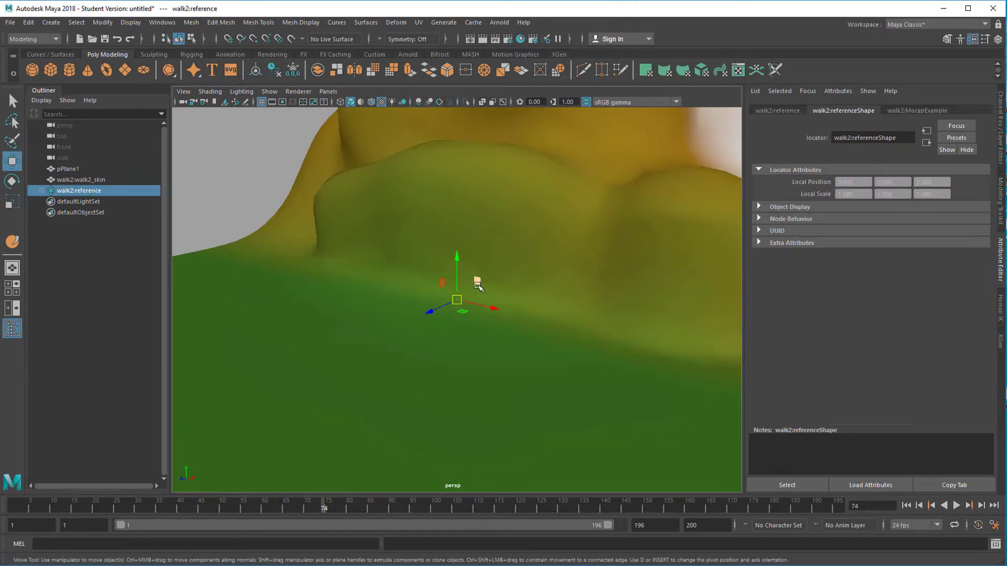
pyautogui.click(441, 239)
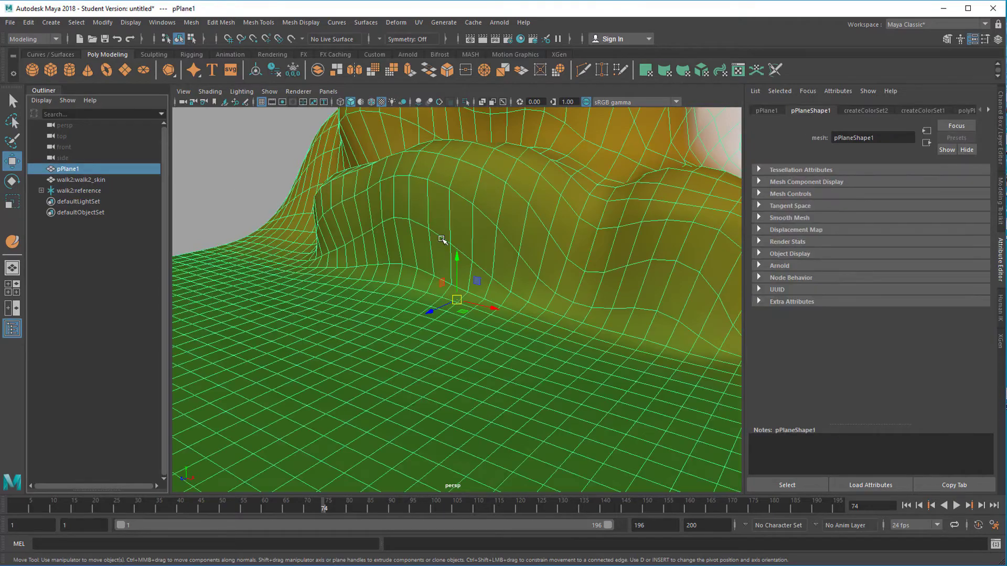
pyautogui.moveTo(458, 263); pyautogui.dragTo(483, 289)
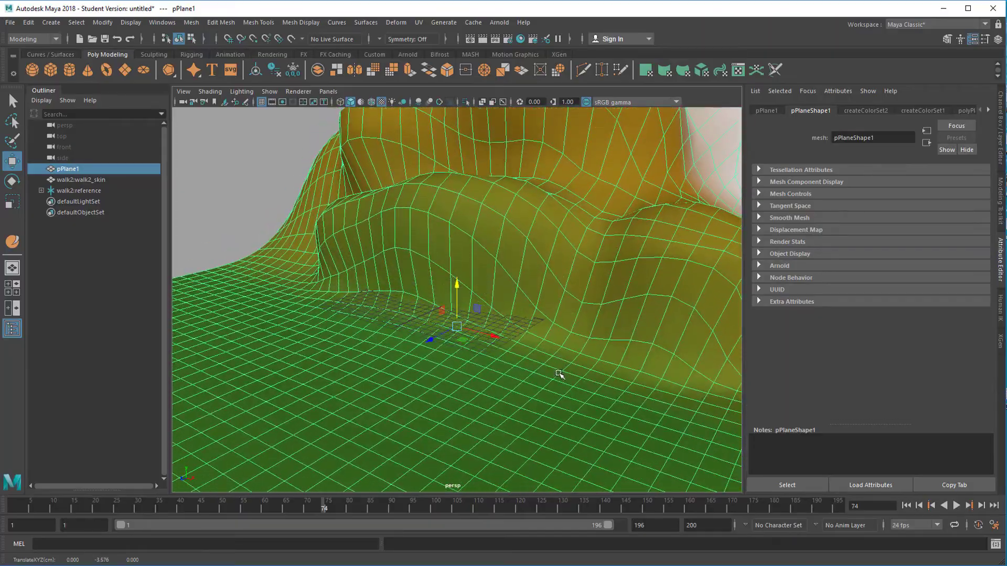
# - Hide the viewport grid and check the figure's footing on the terrain from up close
pyautogui.keyDown('alt'); pyautogui.moveTo(559, 373); pyautogui.dragTo(503, 324); pyautogui.keyUp('alt')
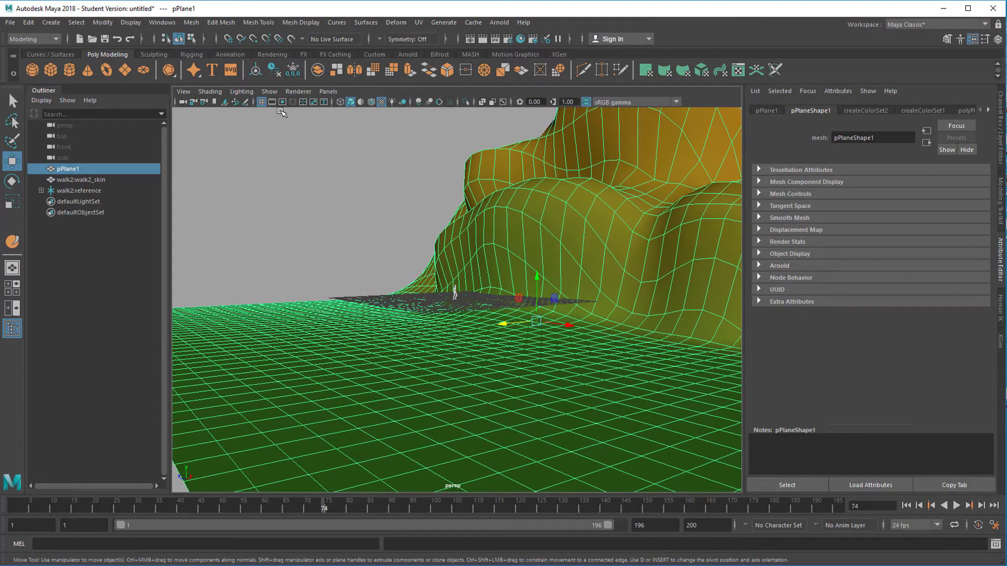
pyautogui.keyDown('alt'); pyautogui.moveTo(391, 313); pyautogui.dragTo(438, 330); pyautogui.keyUp('alt')
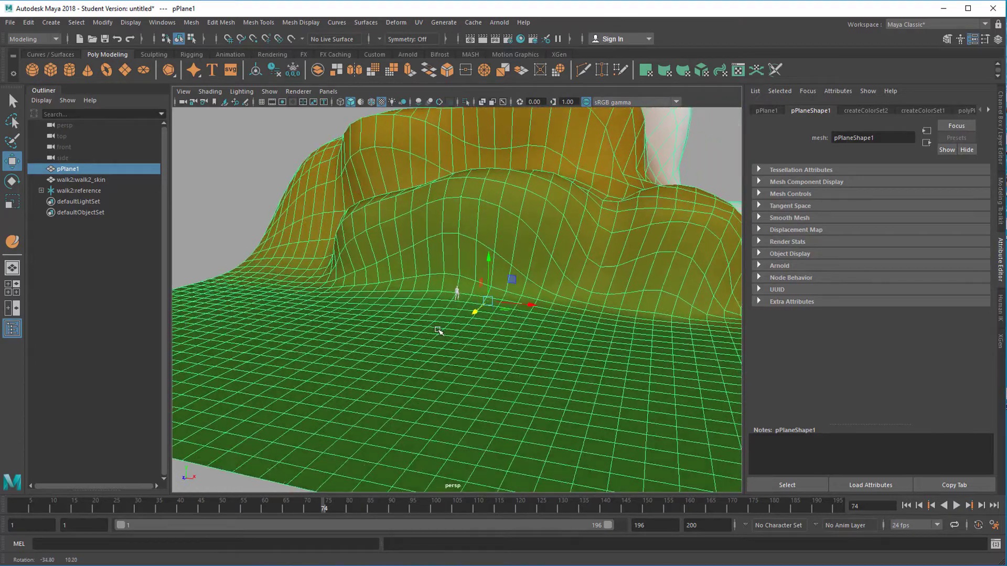
pyautogui.keyDown('alt'); pyautogui.moveTo(439, 331); pyautogui.dragTo(586, 341, button='right'); pyautogui.keyUp('alt')
pyautogui.keyDown('alt'); pyautogui.moveTo(585, 341); pyautogui.dragTo(759, 250); pyautogui.keyUp('alt')
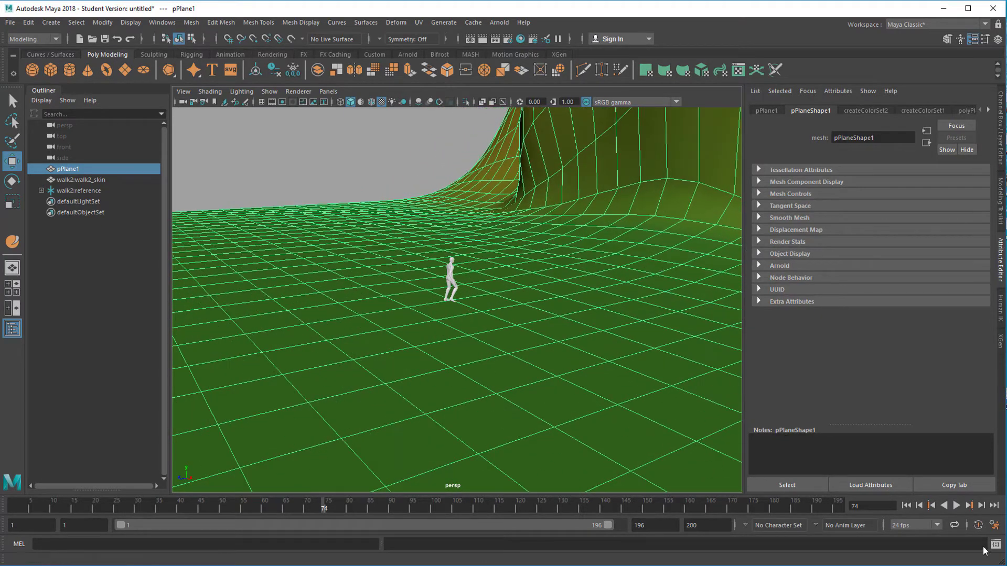
# - Play the walk animation and watch the figure cross the terrain from close up and from a distance
pyautogui.click(931, 506)
pyautogui.click(955, 507)
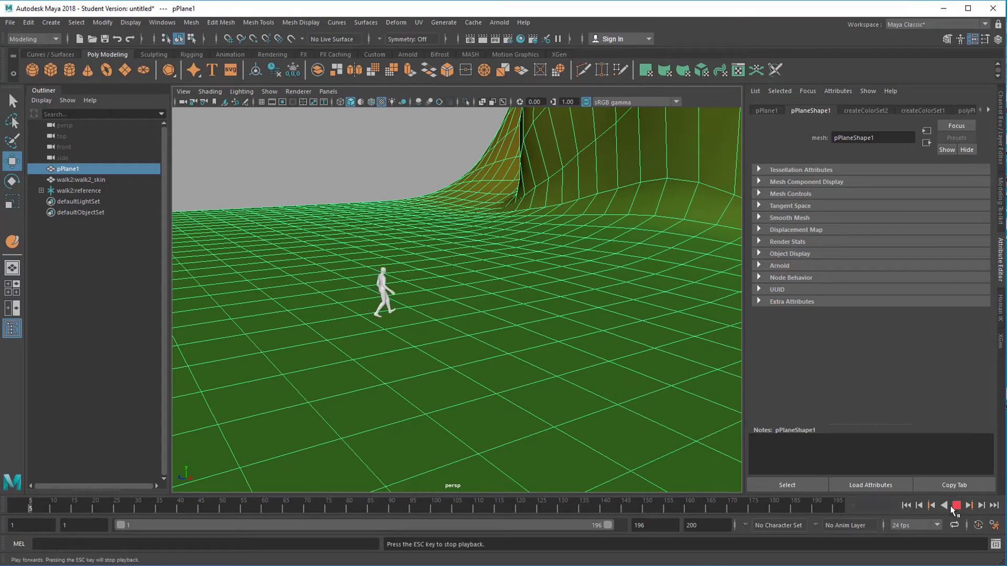
pyautogui.keyDown('alt'); pyautogui.moveTo(604, 444); pyautogui.dragTo(325, 469, button='right'); pyautogui.keyUp('alt')
pyautogui.keyDown('alt'); pyautogui.moveTo(571, 455); pyautogui.dragTo(367, 461, button='right'); pyautogui.keyUp('alt')
pyautogui.click(345, 431)
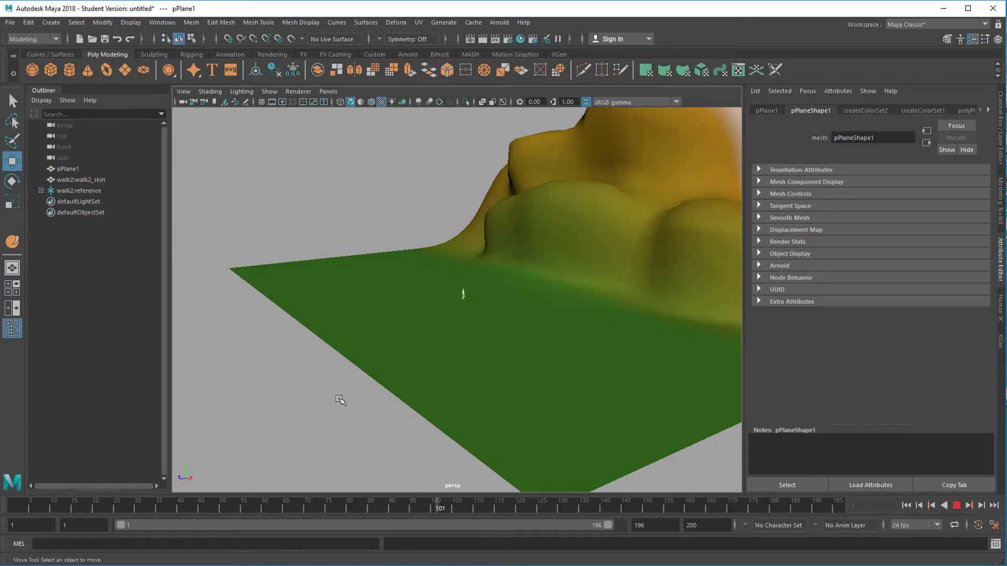
pyautogui.keyDown('alt'); pyautogui.moveTo(341, 400); pyautogui.dragTo(360, 407); pyautogui.keyUp('alt')
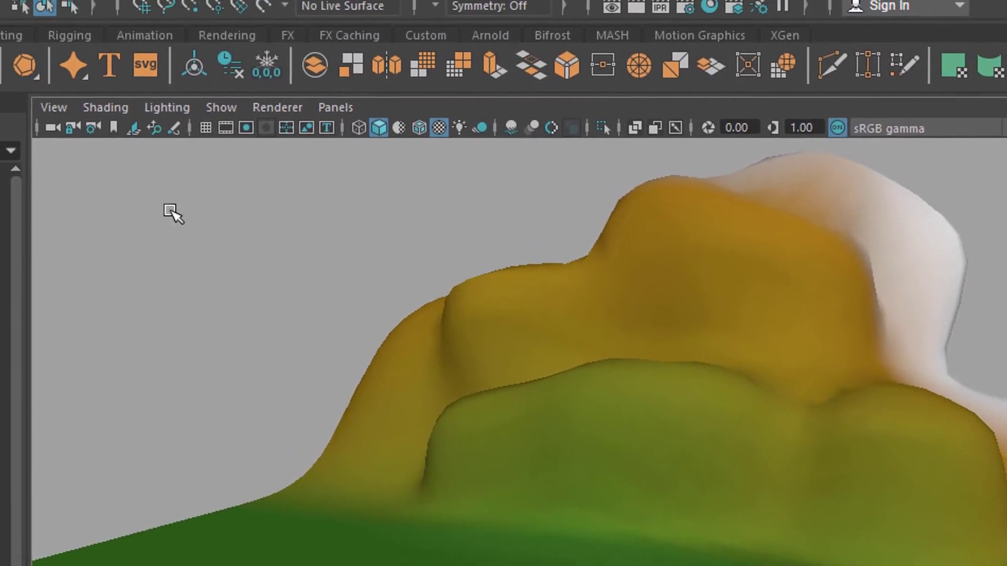
# - Import the Sedan car model from the Content Browser and bring the whole car into view
pyautogui.click(35, 8)
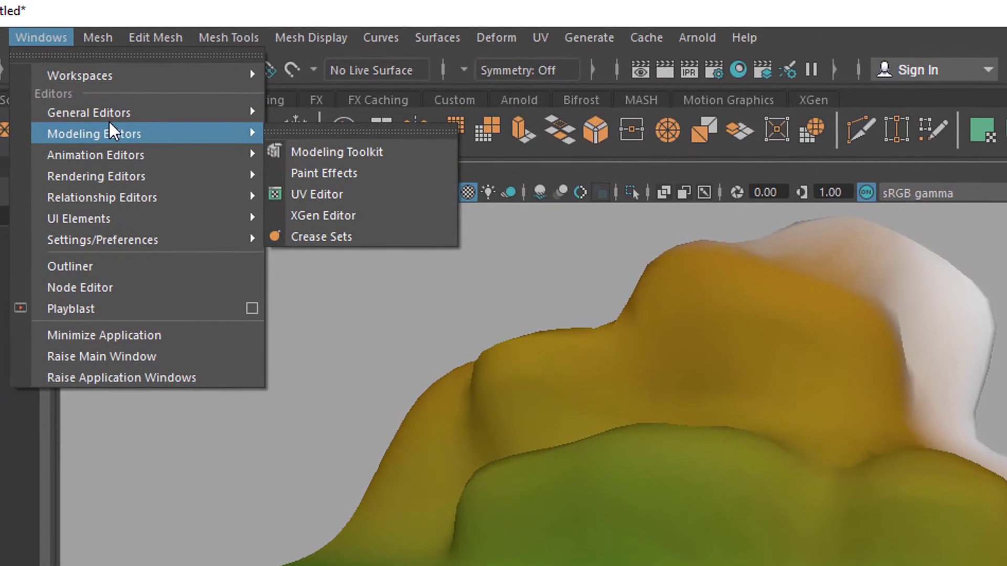
pyautogui.moveTo(157, 96)
pyautogui.click(355, 180)
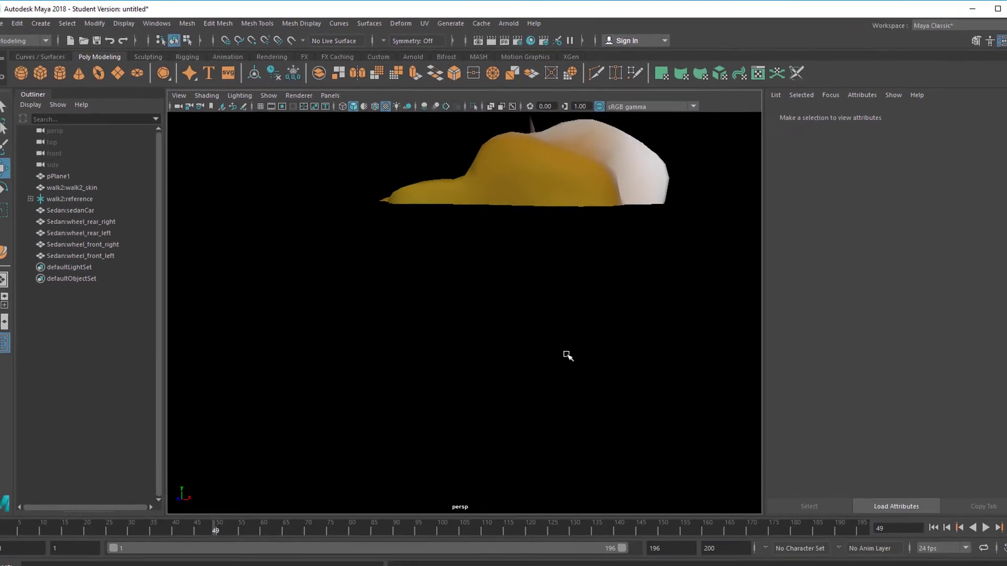
pyautogui.keyDown('alt'); pyautogui.moveTo(484, 420); pyautogui.dragTo(176, 467, button='right'); pyautogui.keyUp('alt')
pyautogui.keyDown('alt'); pyautogui.moveTo(484, 363); pyautogui.dragTo(250, 328); pyautogui.keyUp('alt')
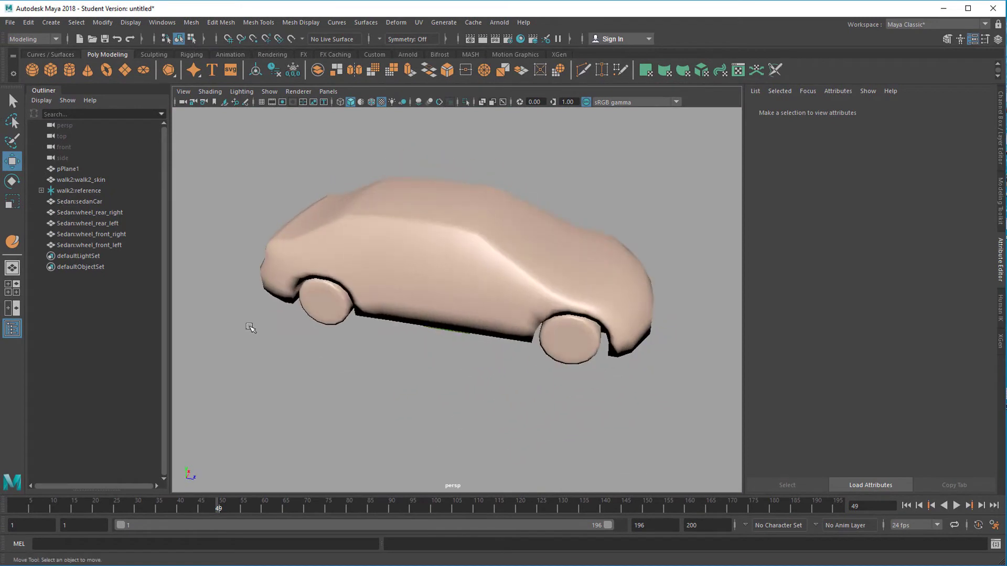
# - Try scaling the Sedan:sedanCar body down uniformly without its wheels, and undo the scaling
pyautogui.click(92, 202)
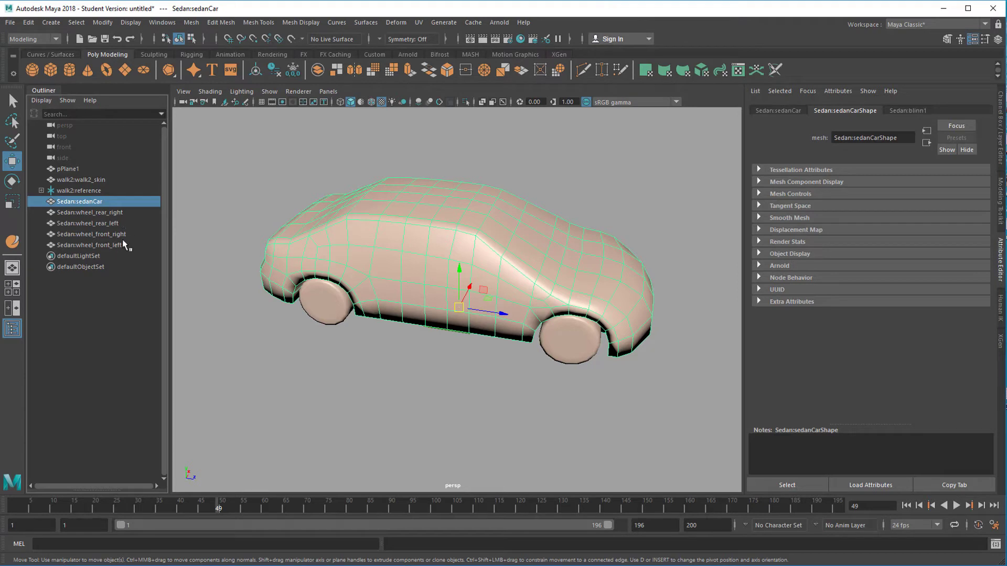
pyautogui.keyDown('shift'); pyautogui.click(118, 245); pyautogui.keyUp('shift')
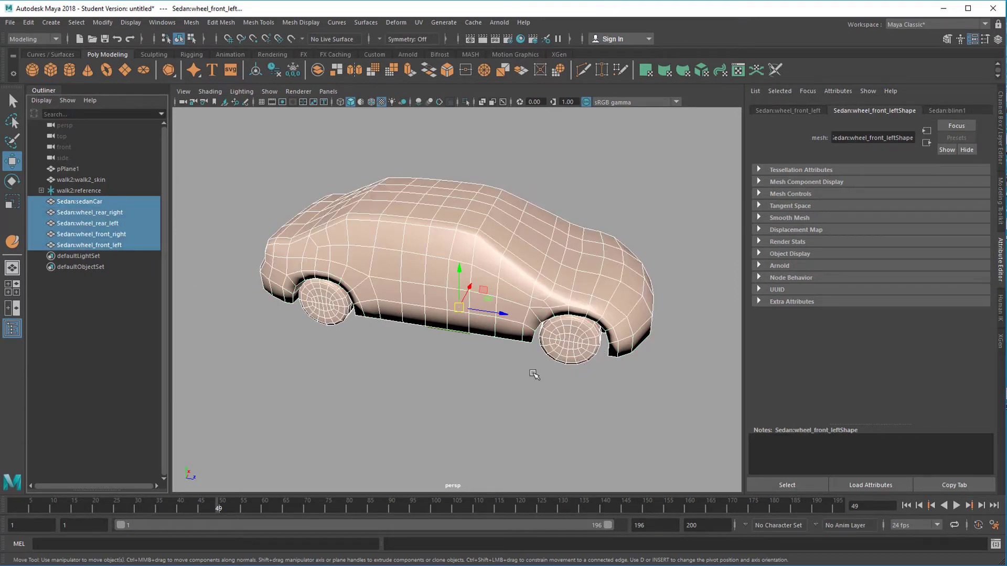
pyautogui.keyDown('alt'); pyautogui.moveTo(533, 374); pyautogui.dragTo(509, 370); pyautogui.keyUp('alt')
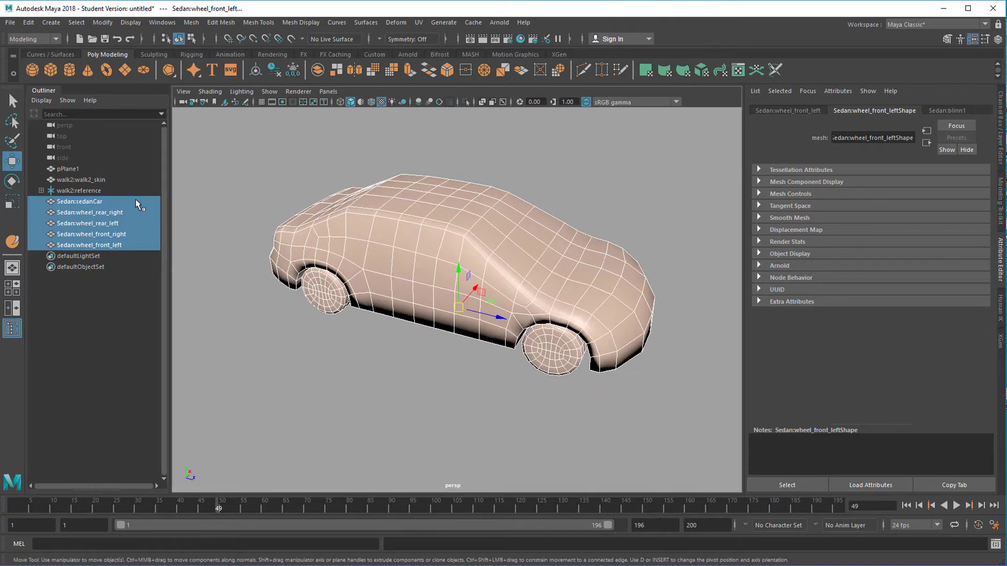
pyautogui.click(90, 203)
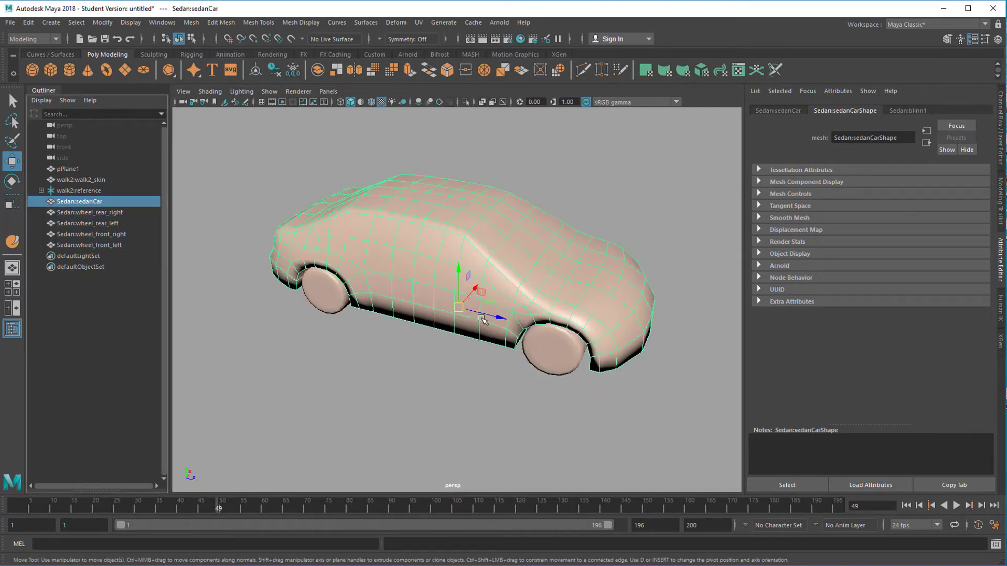
pyautogui.press('r')
pyautogui.moveTo(455, 309); pyautogui.dragTo(337, 334)
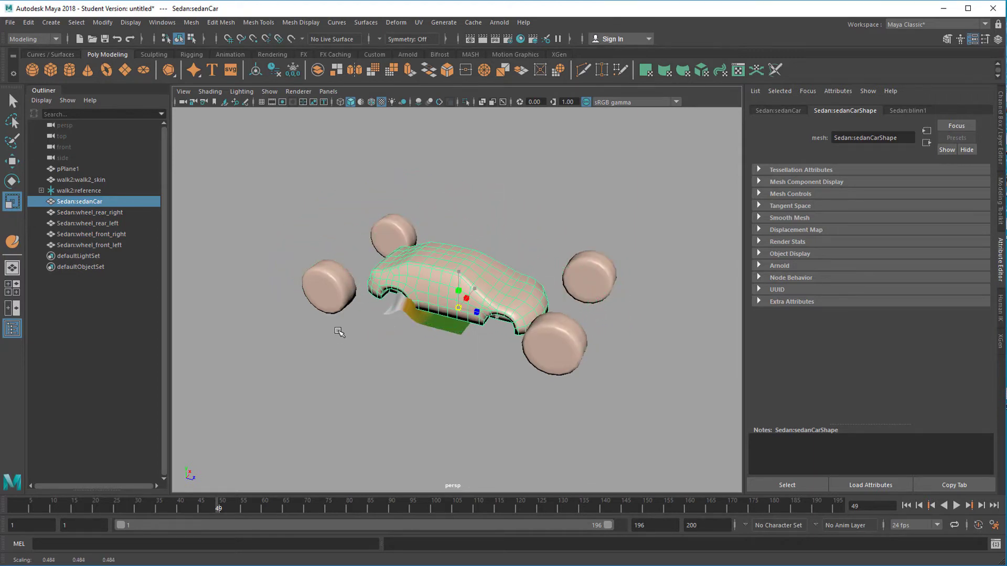
pyautogui.hotkey('ctrl', 'z')
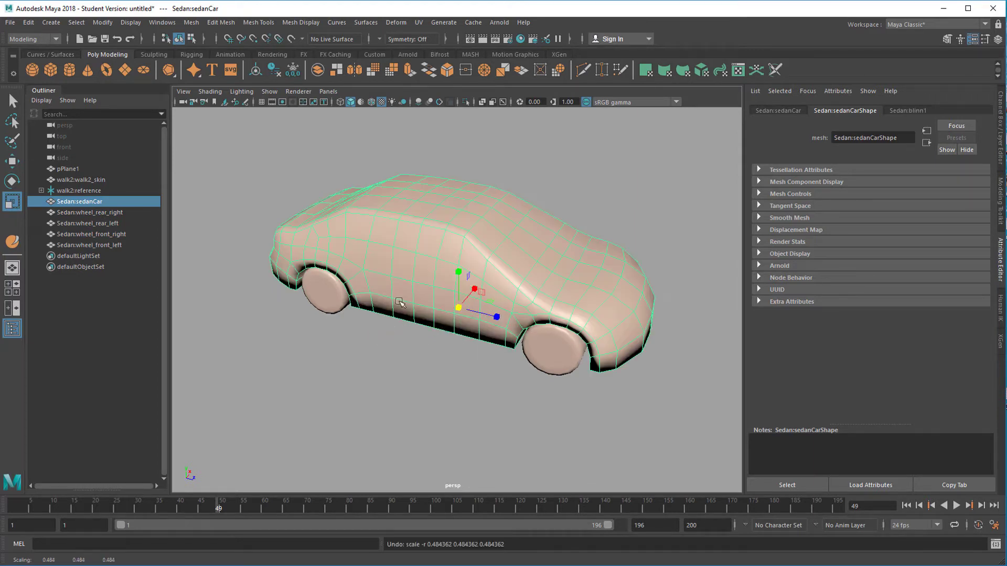
# - Group the sedan body and its four wheels into a single object
pyautogui.keyDown('shift'); pyautogui.click(111, 246); pyautogui.keyUp('shift')
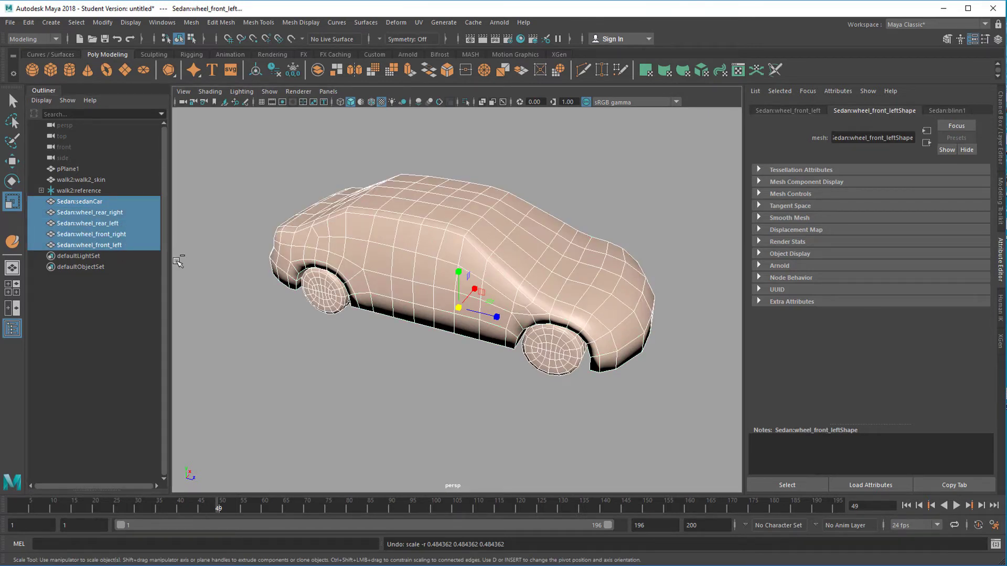
pyautogui.hotkey('ctrl', 'g')
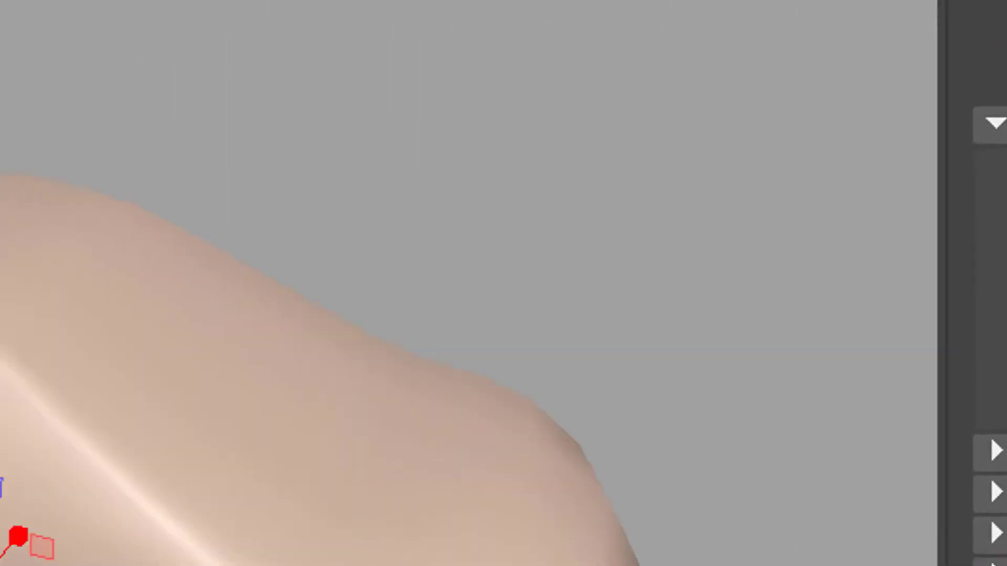
pyautogui.click(330, 218)
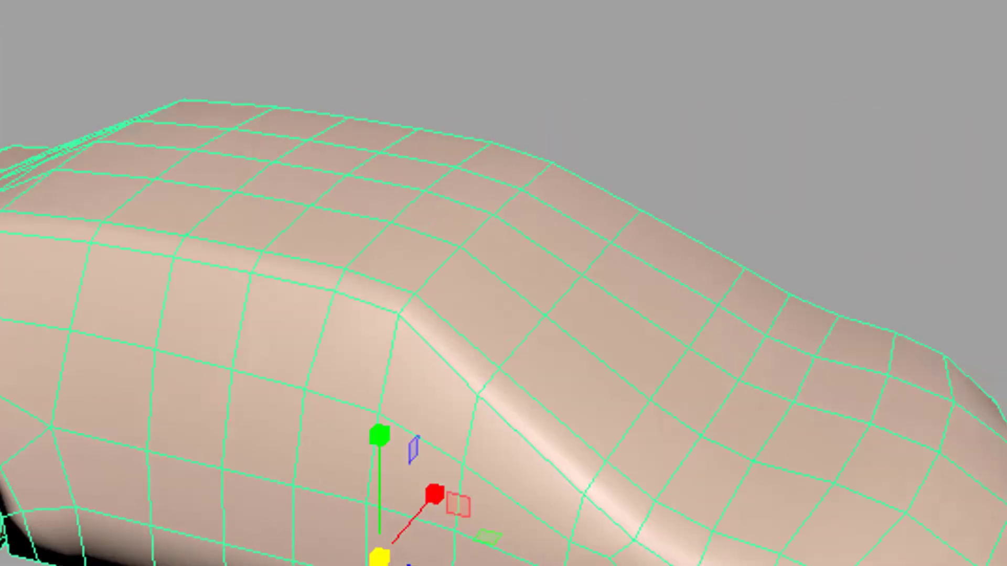
# - Set the car group's scale to 0.01 on all three axes
pyautogui.moveTo(850, 202); pyautogui.dragTo(757, 209)
pyautogui.write('0')
pyautogui.write('.01')
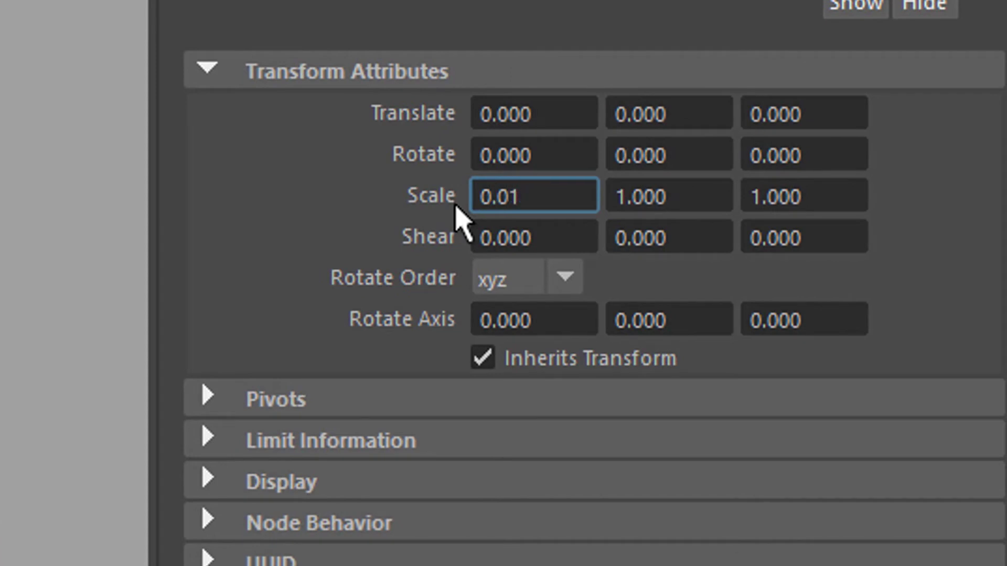
pyautogui.press('Tab')
pyautogui.write('0.')
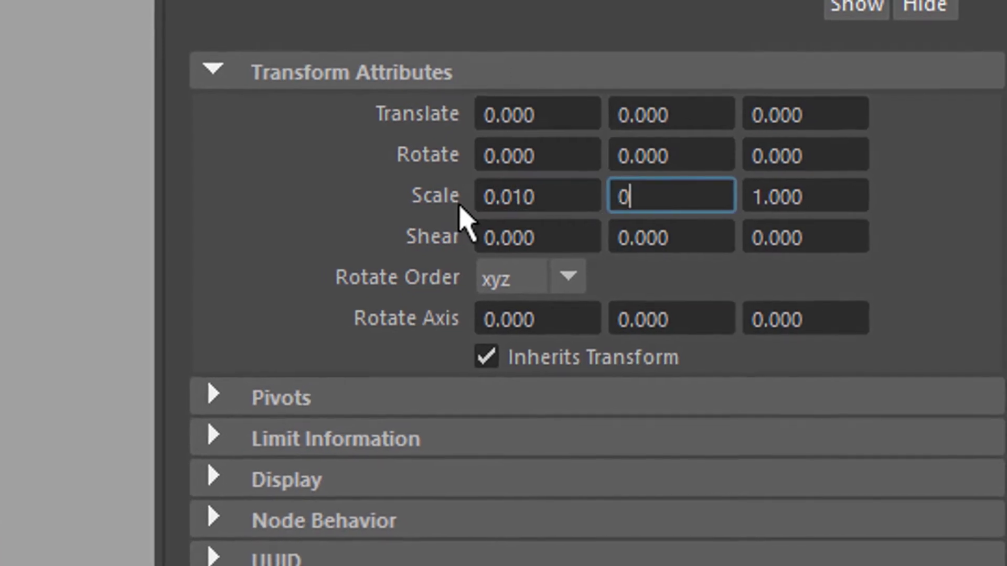
pyautogui.write('01')
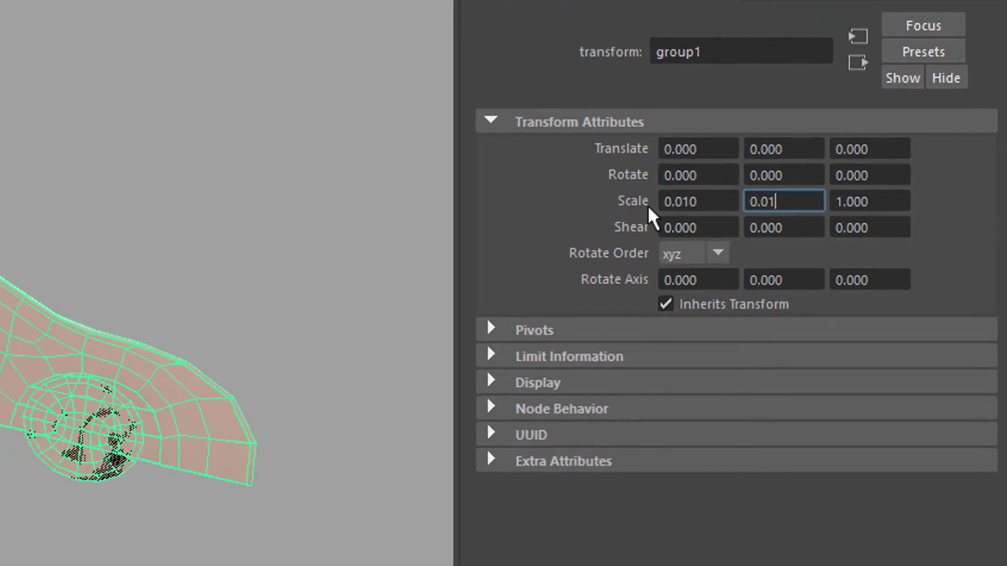
pyautogui.press('Tab')
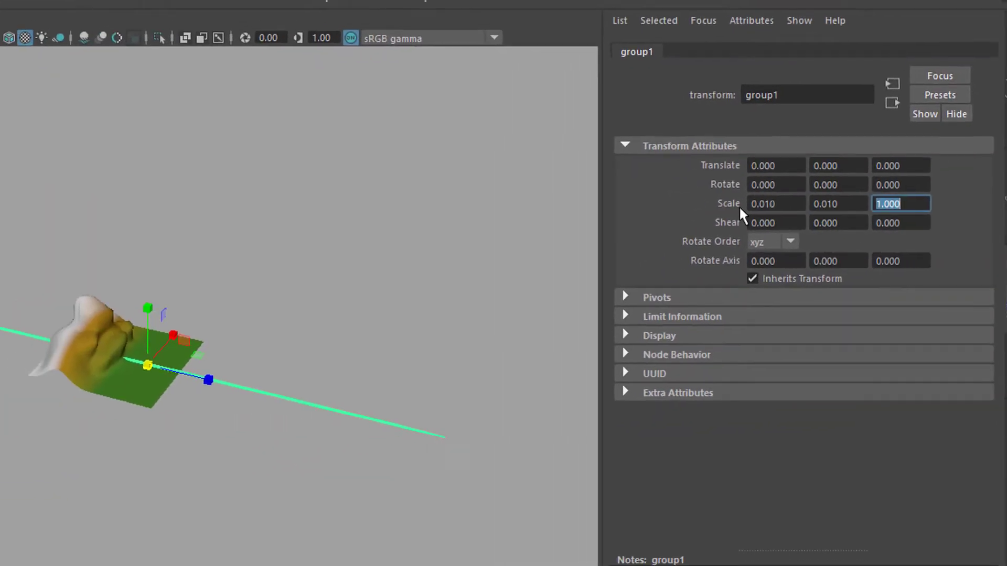
pyautogui.write('0.01')
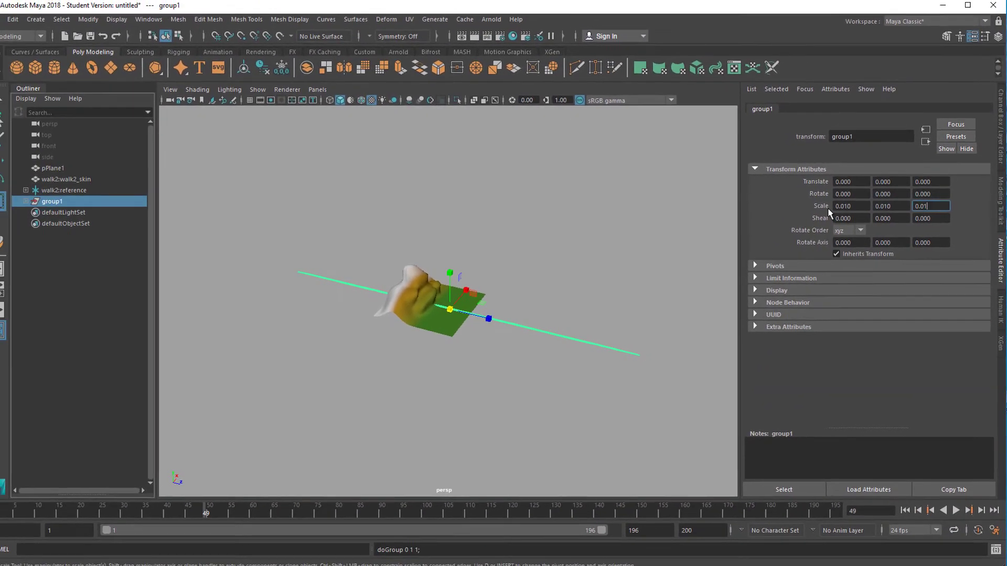
pyautogui.press('Return')
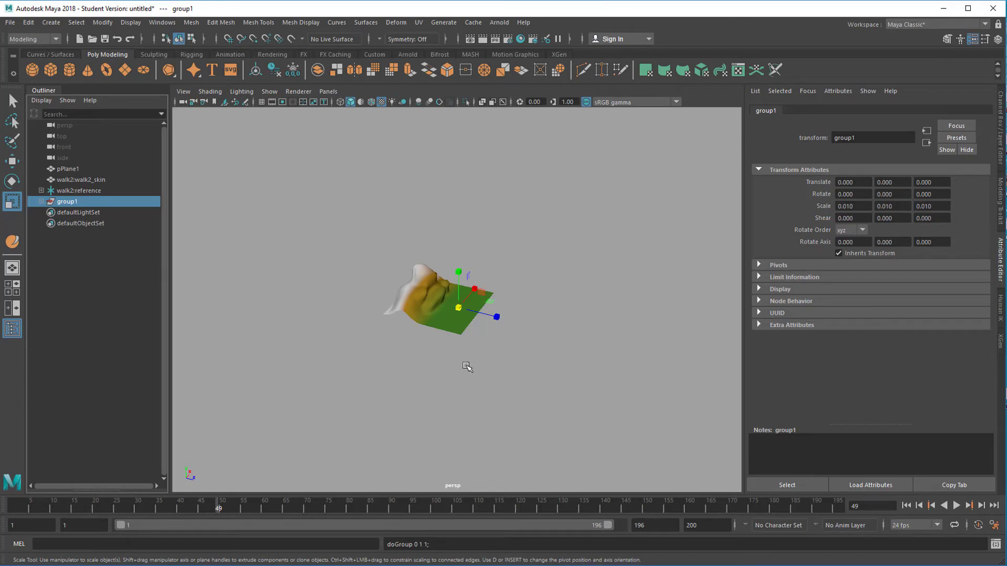
# - Move the scaled-down car group along X to about -1.679 so it stands beside the walking figure
pyautogui.keyDown('alt'); pyautogui.moveTo(409, 375); pyautogui.dragTo(816, 379, button='right'); pyautogui.keyUp('alt')
pyautogui.keyDown('alt'); pyautogui.moveTo(462, 378); pyautogui.dragTo(724, 382, button='right'); pyautogui.keyUp('alt')
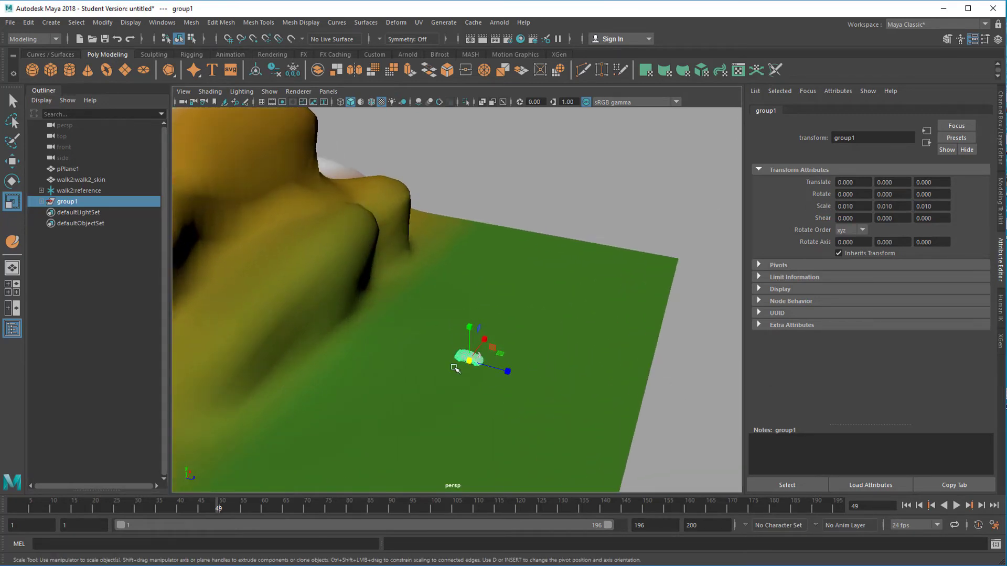
pyautogui.moveTo(449, 359)
pyautogui.keyDown('alt'); pyautogui.mouseDown()
pyautogui.moveTo(429, 227)
pyautogui.moveTo(552, 283)
pyautogui.moveTo(541, 285)
pyautogui.moveTo(452, 295)
pyautogui.moveTo(598, 272)
pyautogui.moveTo(618, 198)
pyautogui.moveTo(457, 425)
pyautogui.moveTo(461, 400)
pyautogui.moveTo(411, 382)
pyautogui.moveTo(540, 382)
pyautogui.moveTo(436, 378)
pyautogui.moveTo(465, 382)
pyautogui.moveTo(452, 373)
pyautogui.mouseUp(); pyautogui.keyUp('alt')
pyautogui.keyDown('alt'); pyautogui.moveTo(453, 374); pyautogui.dragTo(533, 368, button='right'); pyautogui.keyUp('alt')
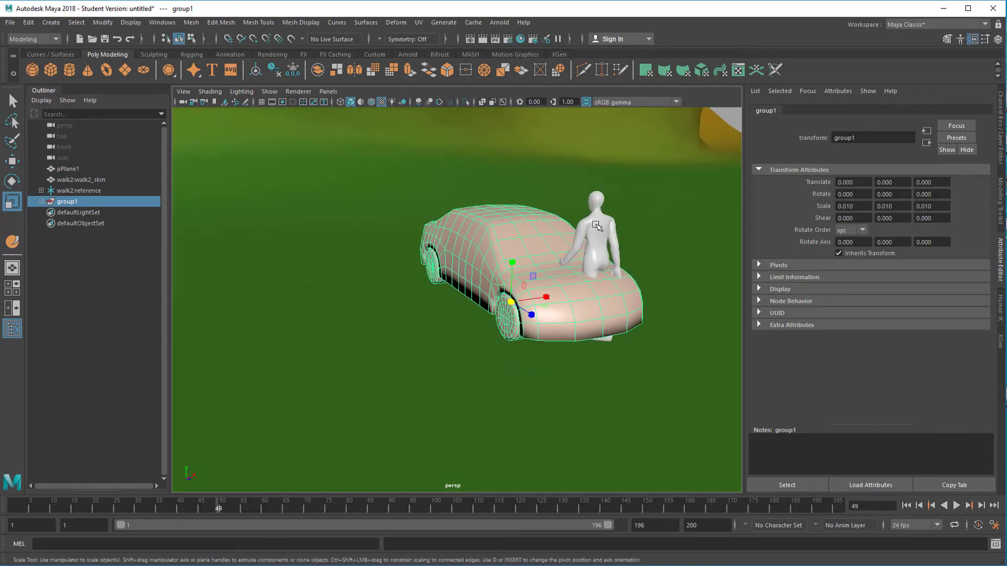
pyautogui.keyDown('alt'); pyautogui.moveTo(559, 350); pyautogui.dragTo(482, 345); pyautogui.keyUp('alt')
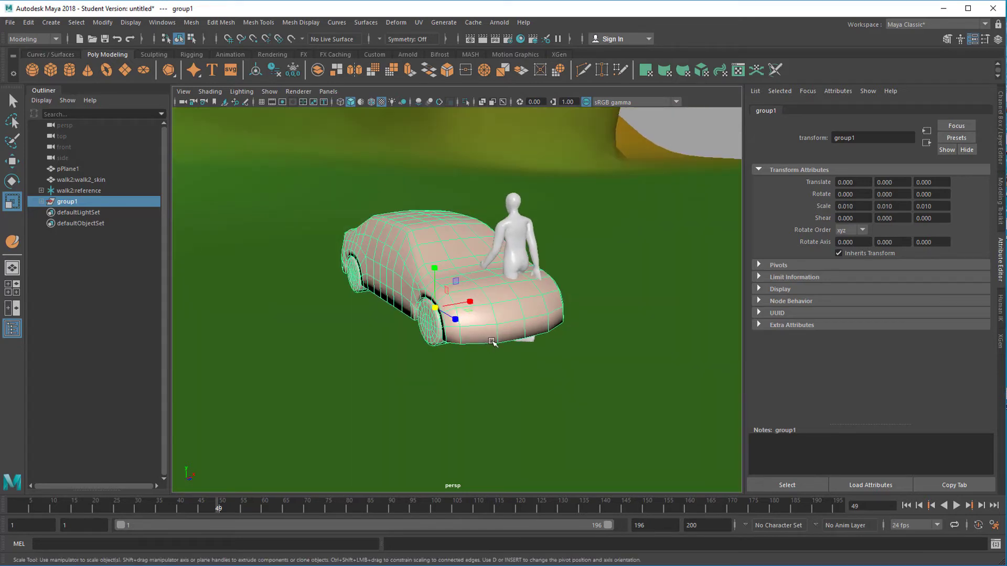
pyautogui.press('w')
pyautogui.moveTo(470, 303); pyautogui.dragTo(382, 339)
# - Scale the car group up uniformly to about 0.012 to match the figure's size
pyautogui.keyDown('alt'); pyautogui.moveTo(451, 363); pyautogui.dragTo(554, 363); pyautogui.keyUp('alt')
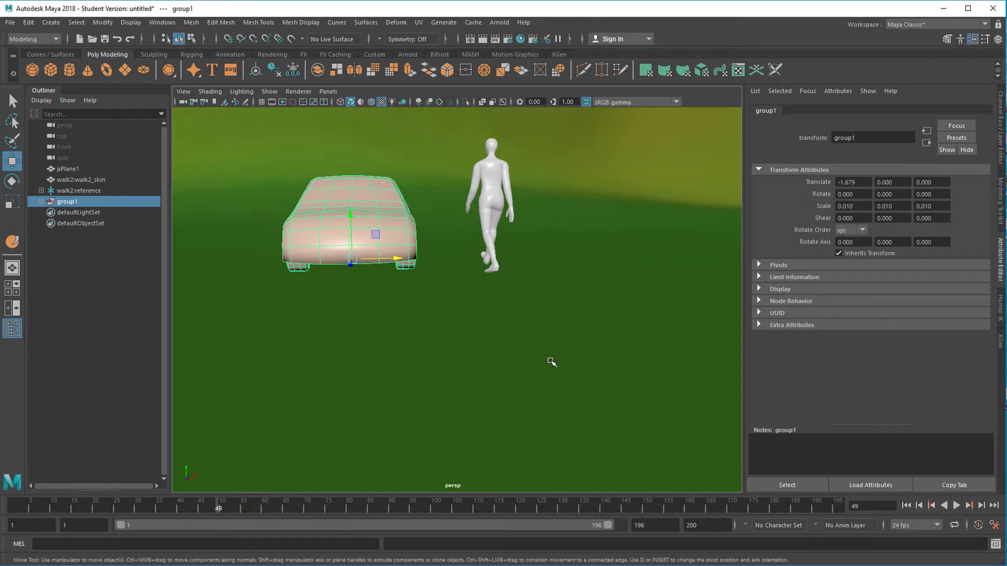
pyautogui.press('r')
pyautogui.moveTo(355, 257); pyautogui.dragTo(391, 263)
# - Move the car group farther from the figure to about X -7.812 and rotate it about 33.894 degrees around Y
pyautogui.keyDown('alt'); pyautogui.moveTo(436, 310); pyautogui.dragTo(539, 316); pyautogui.keyUp('alt')
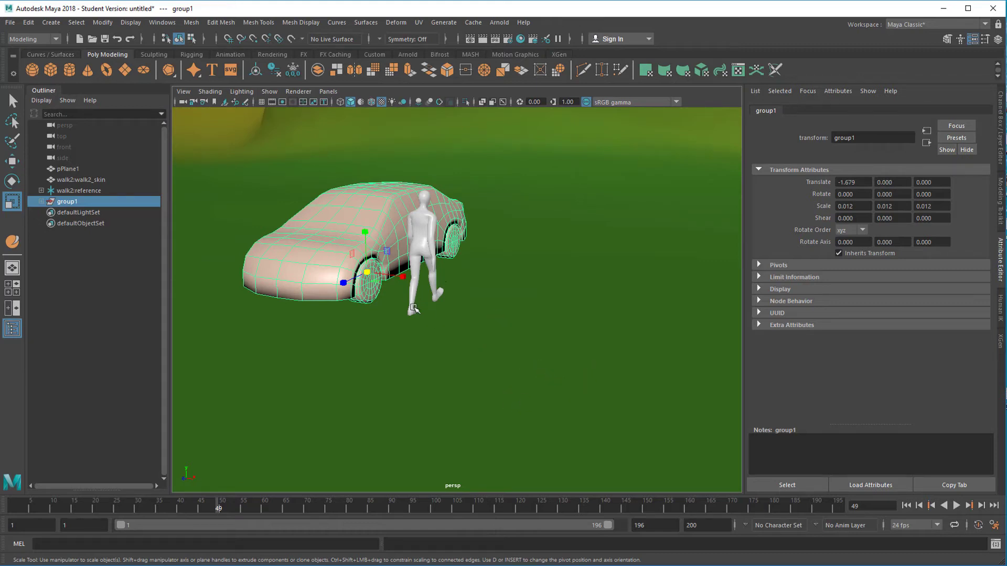
pyautogui.press('w')
pyautogui.moveTo(402, 277); pyautogui.dragTo(298, 299)
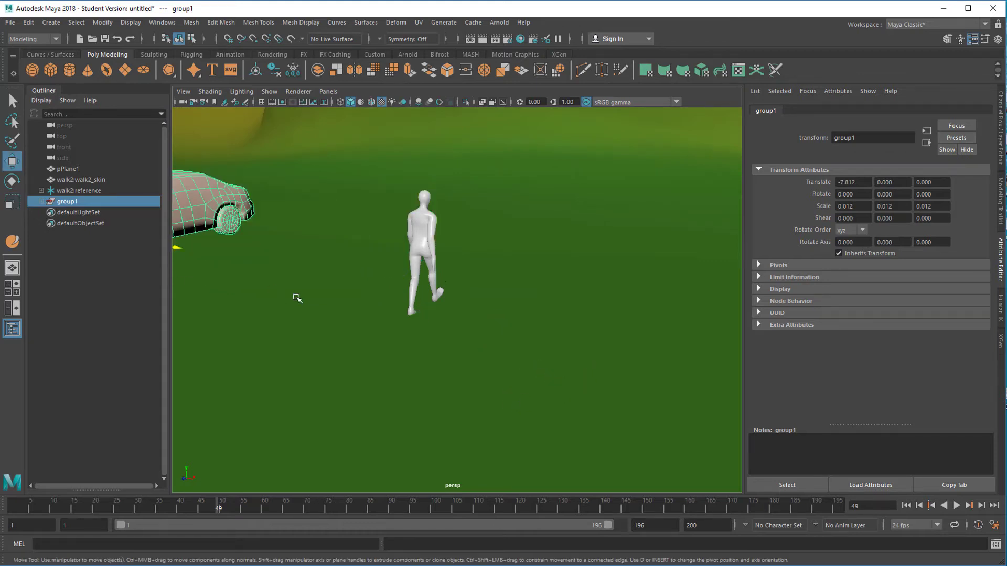
pyautogui.press('e')
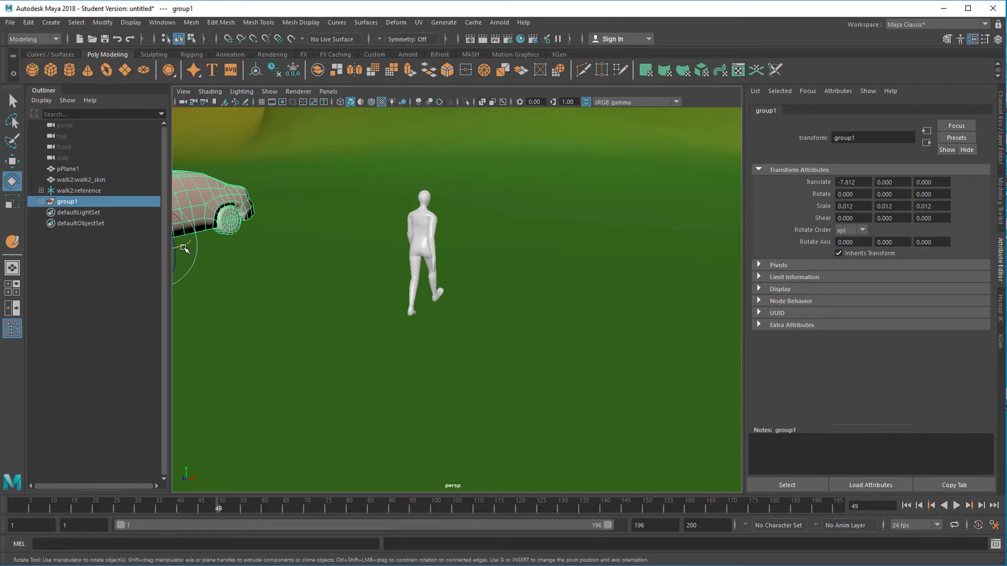
pyautogui.moveTo(184, 247); pyautogui.dragTo(194, 243)
# - Lower the car group to about Y -0.298 so its wheels rest on the terrain
pyautogui.keyDown('alt'); pyautogui.moveTo(642, 356); pyautogui.dragTo(373, 374, button='right'); pyautogui.keyUp('alt')
pyautogui.click(257, 166)
pyautogui.keyDown('alt'); pyautogui.moveTo(446, 368); pyautogui.dragTo(509, 349); pyautogui.keyUp('alt')
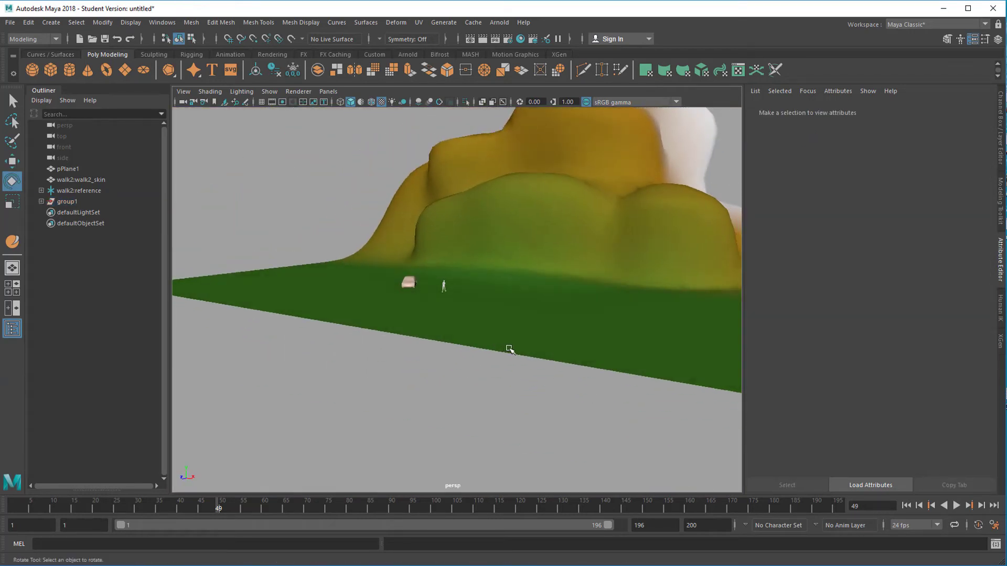
pyautogui.keyDown('alt'); pyautogui.moveTo(487, 339); pyautogui.dragTo(591, 353, button='right'); pyautogui.keyUp('alt')
pyautogui.keyDown('alt'); pyautogui.moveTo(591, 353); pyautogui.dragTo(615, 374); pyautogui.keyUp('alt')
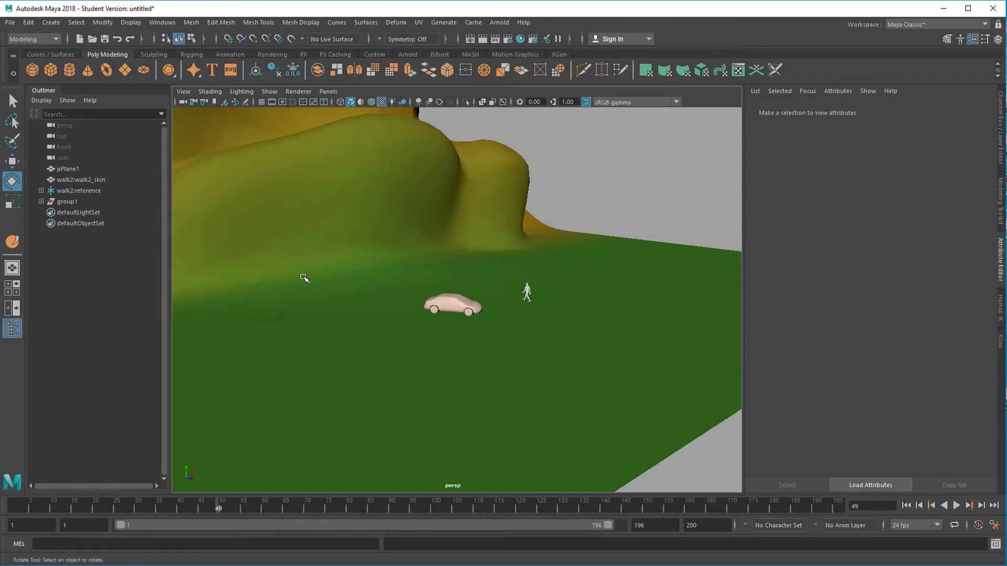
pyautogui.click(471, 315)
pyautogui.press('w')
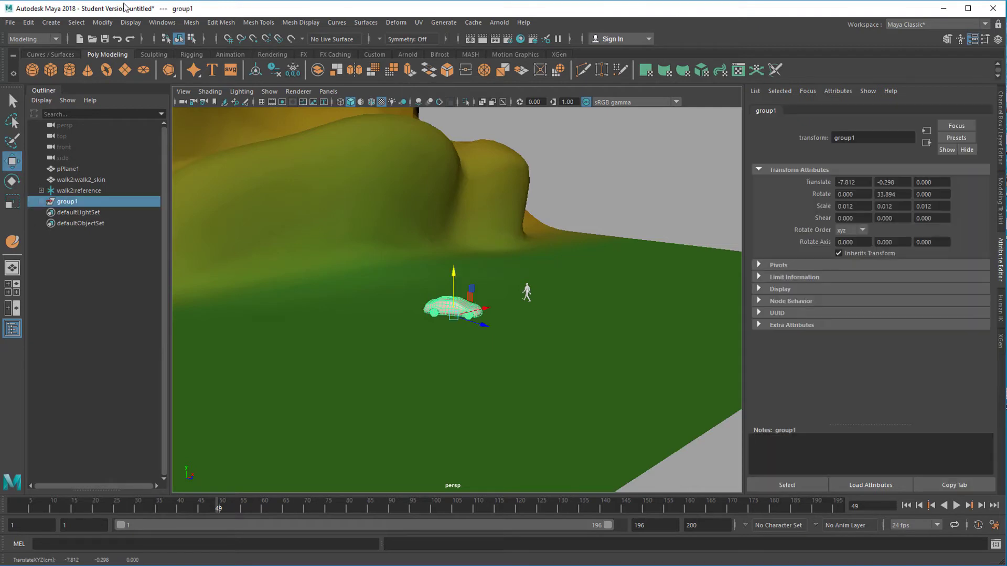
# - Import JetFighter.ma from the Vehicles examples in the Content Browser and close the browser
pyautogui.click(160, 23)
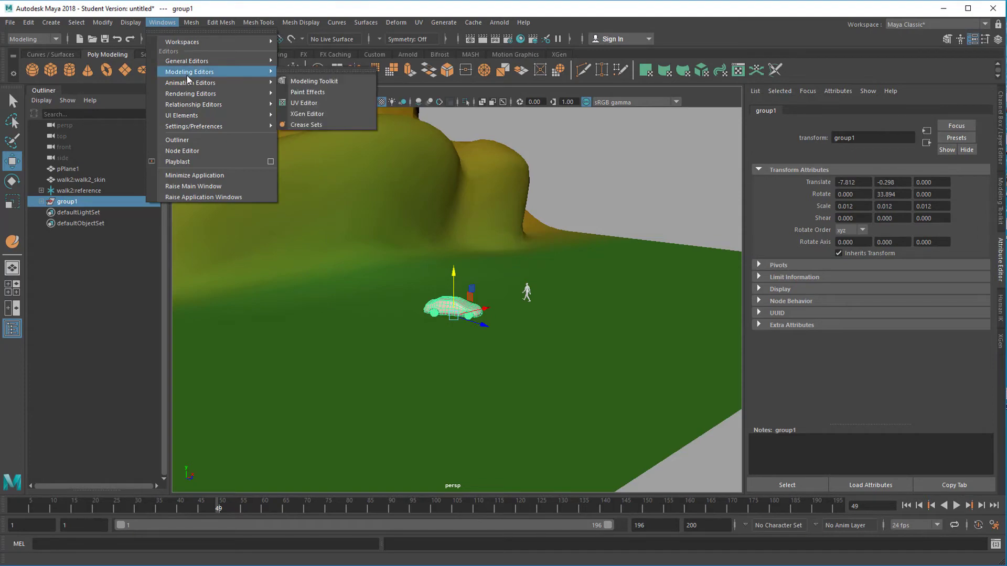
pyautogui.moveTo(184, 60)
pyautogui.click(335, 93)
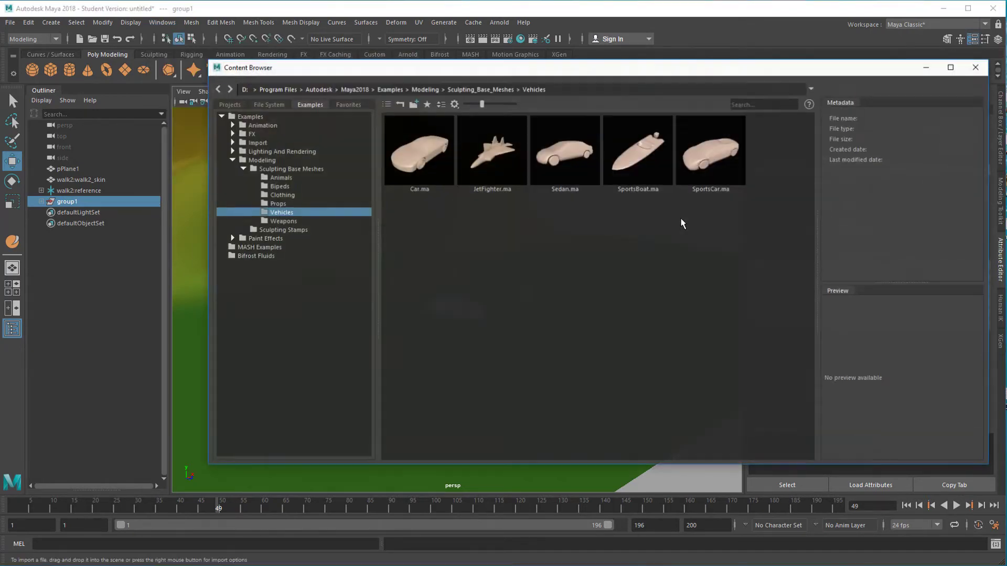
pyautogui.doubleClick(502, 153)
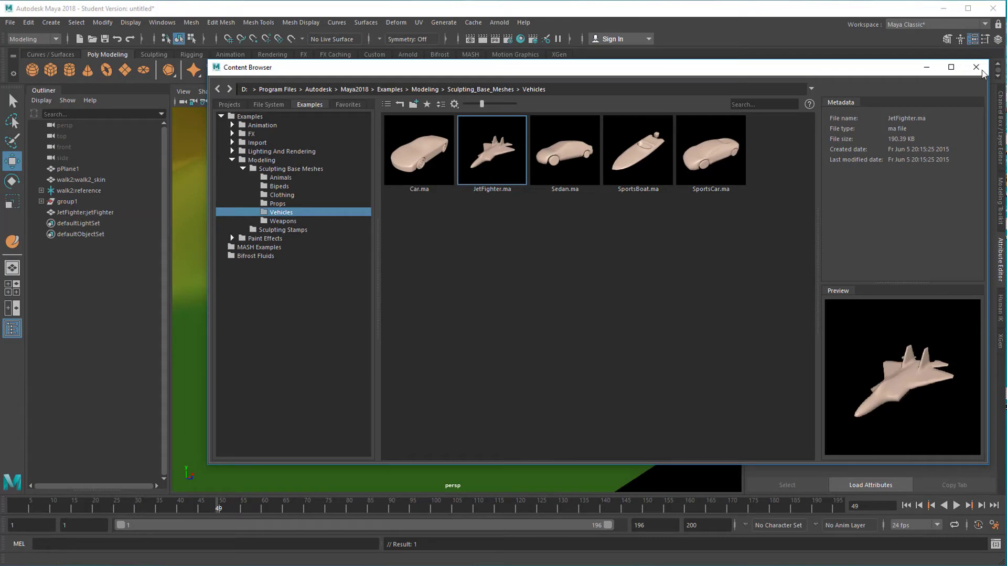
pyautogui.click(976, 67)
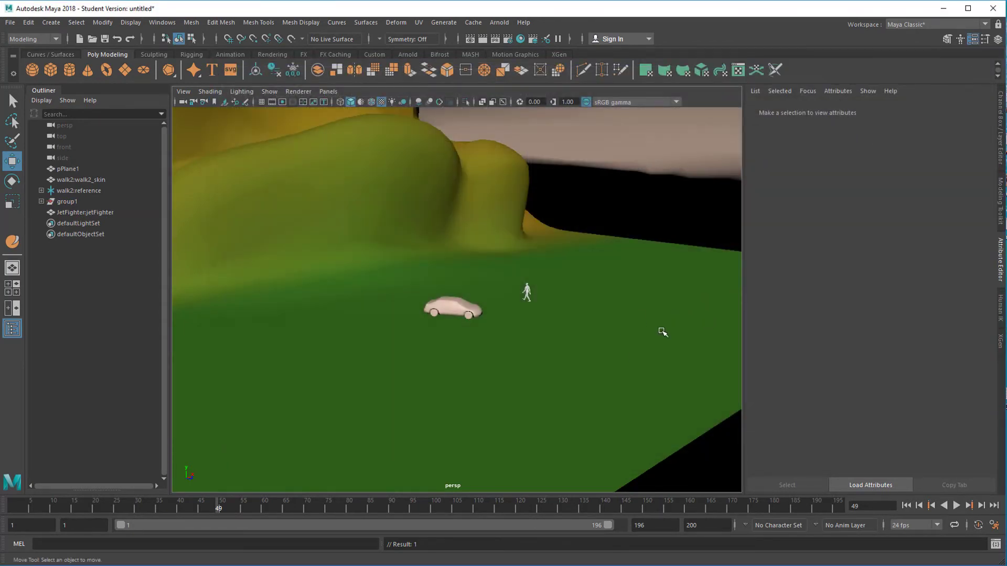
# - Set the scale of JetFighter:jetFighter to 0.01 on all three axes
pyautogui.click(93, 212)
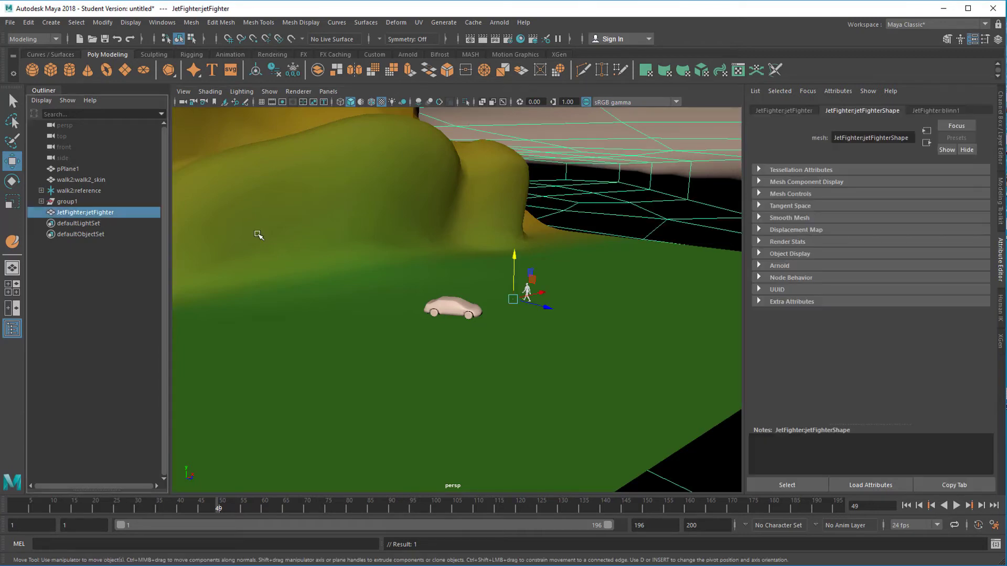
pyautogui.click(792, 112)
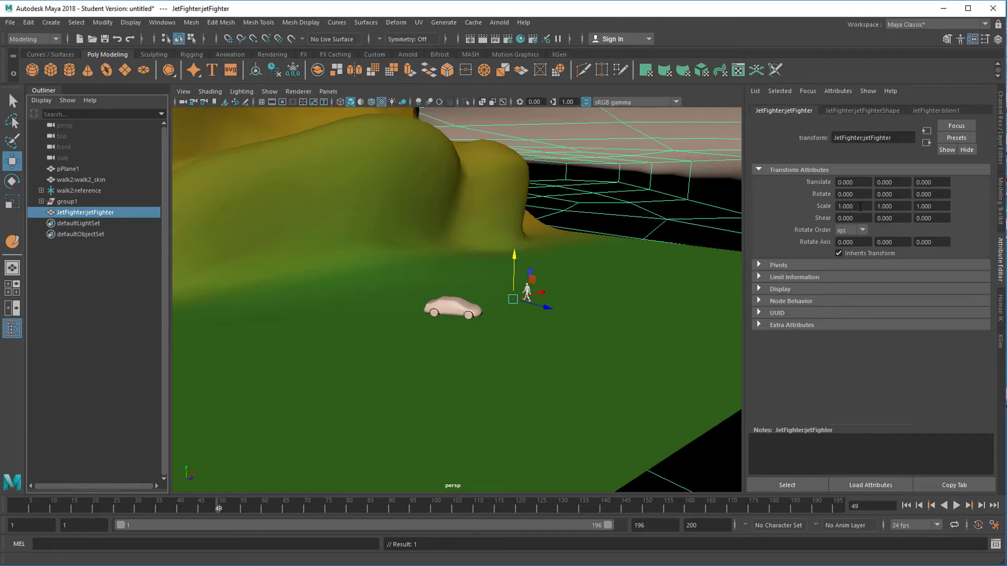
pyautogui.click(861, 206)
pyautogui.press('Tab')
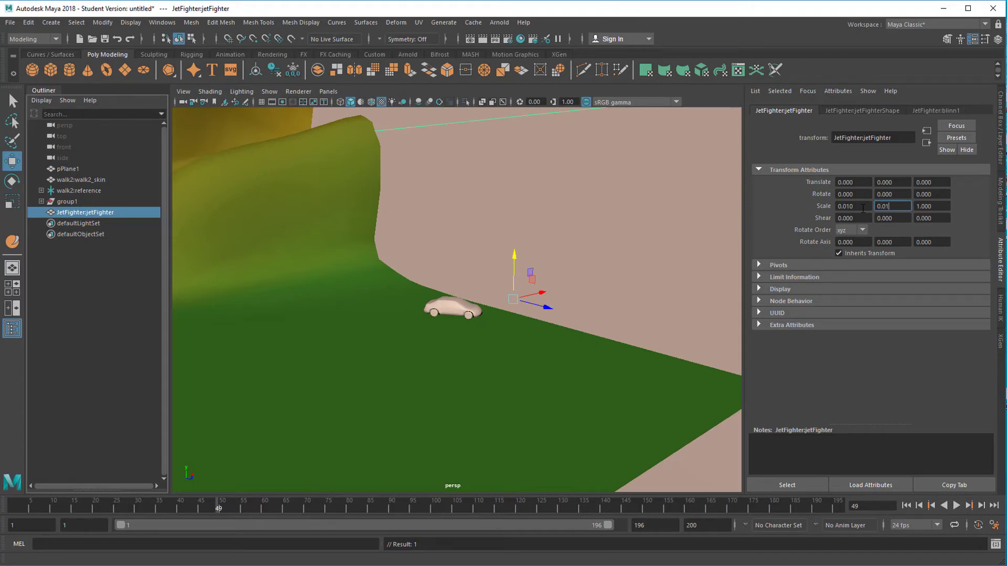
pyautogui.press('Return')
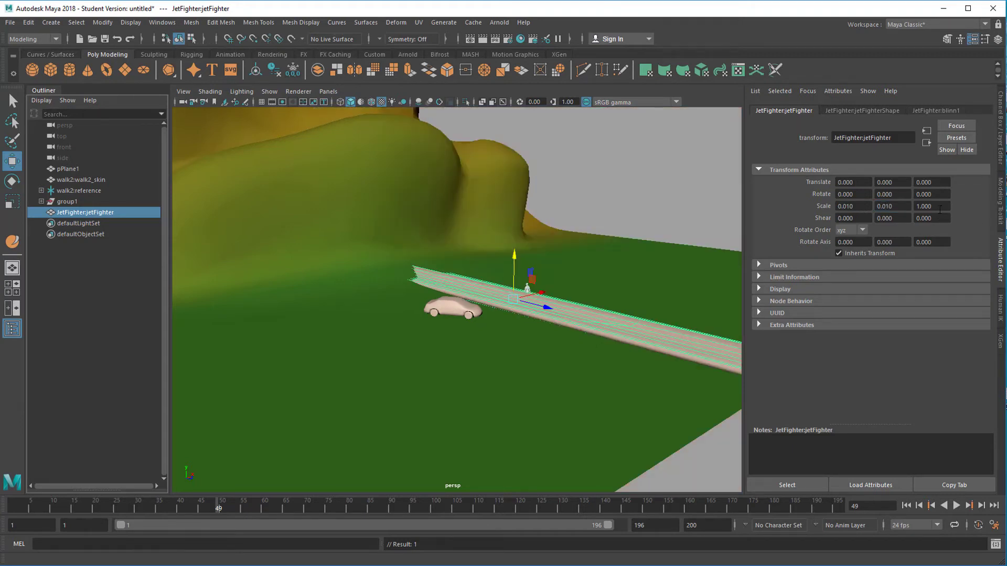
pyautogui.click(940, 210)
pyautogui.write('0.01')
pyautogui.press('Return')
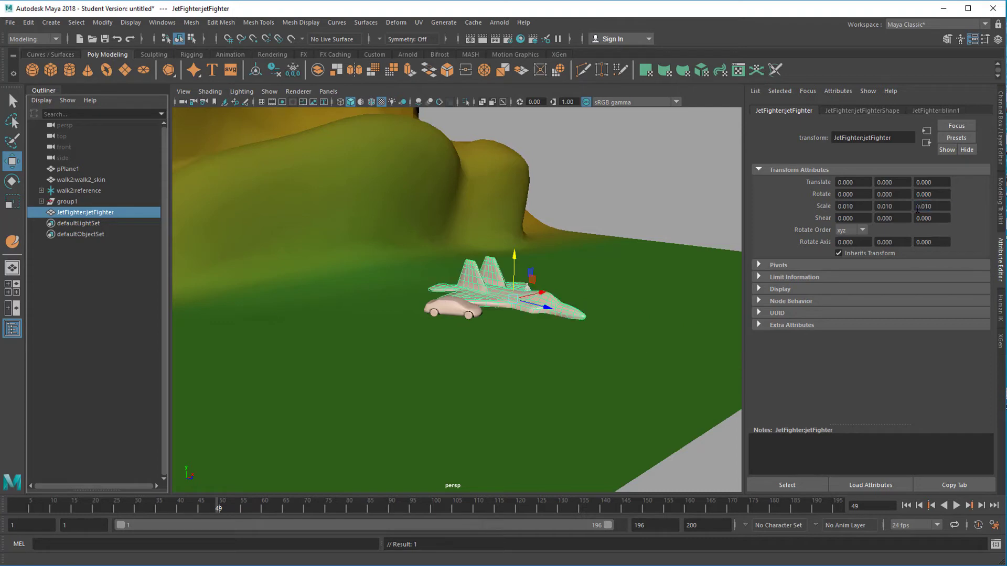
# - Move the jet along X to about 4.583, away from the figure, and scale it up uniformly to about 0.03
pyautogui.keyDown('alt'); pyautogui.moveTo(549, 351); pyautogui.dragTo(511, 345); pyautogui.keyUp('alt')
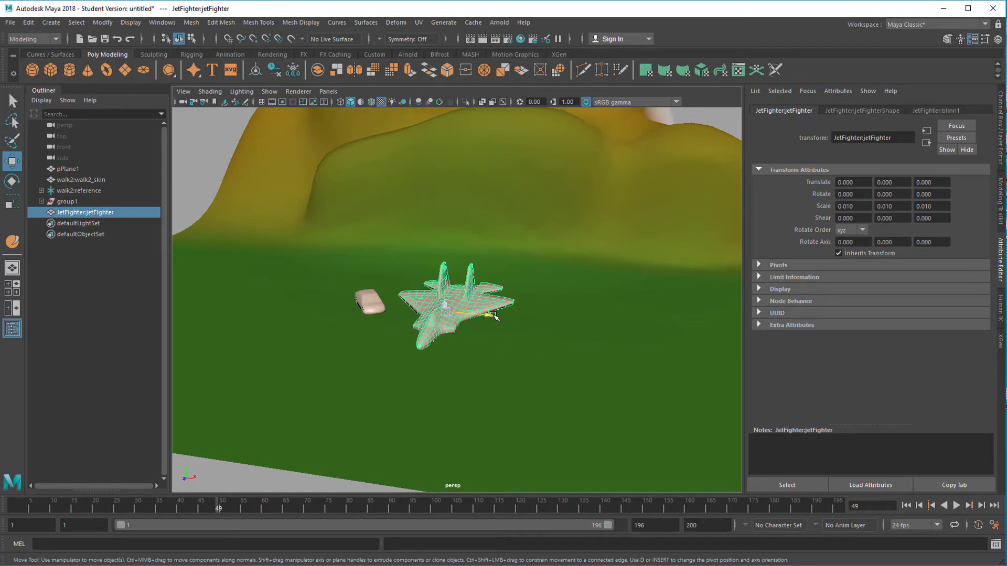
pyautogui.moveTo(493, 316); pyautogui.dragTo(543, 333)
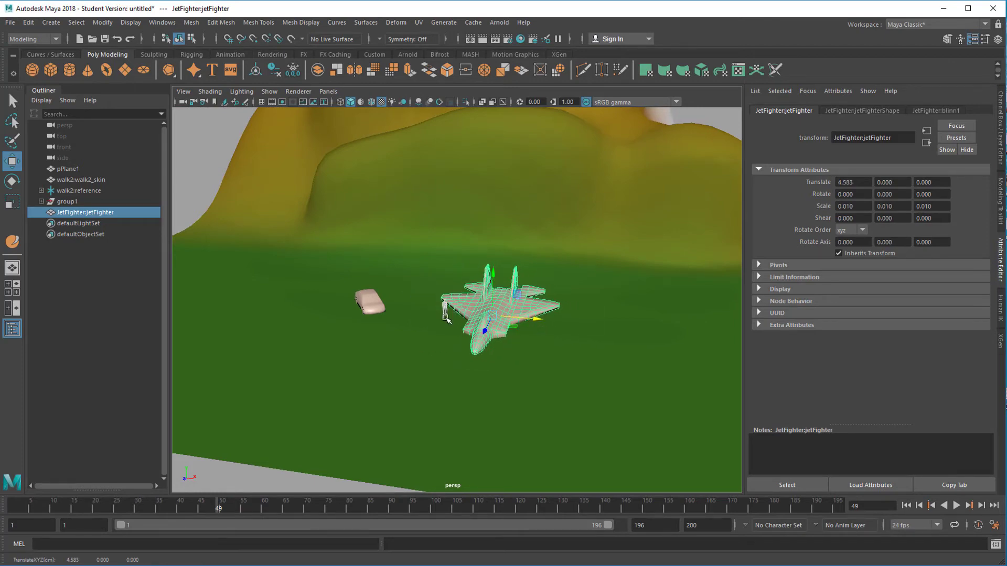
pyautogui.moveTo(444, 374)
pyautogui.keyDown('alt'); pyautogui.mouseDown()
pyautogui.moveTo(458, 373)
pyautogui.moveTo(434, 360)
pyautogui.mouseUp(); pyautogui.keyUp('alt')
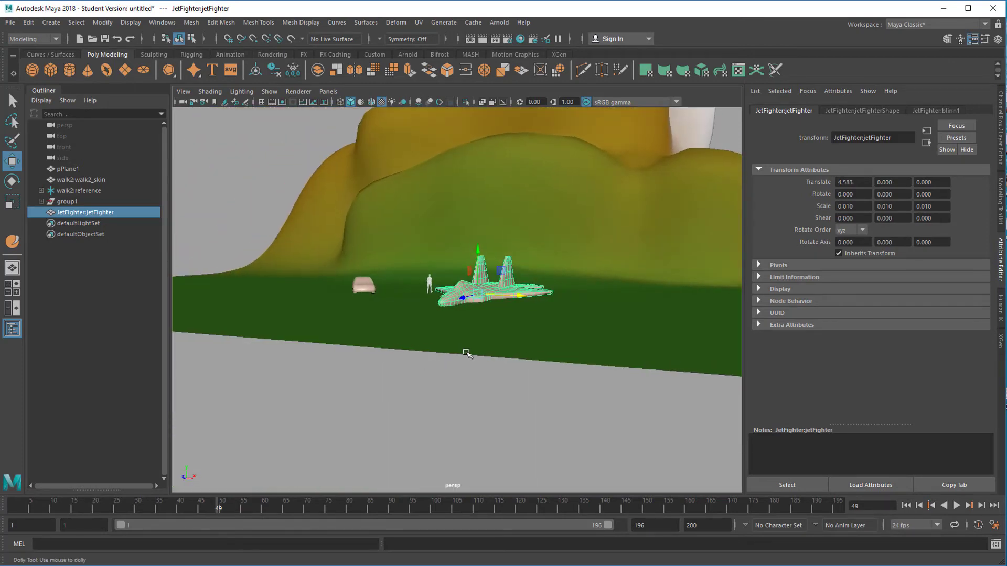
pyautogui.keyDown('alt'); pyautogui.moveTo(465, 353); pyautogui.dragTo(680, 345, button='right'); pyautogui.keyUp('alt')
pyautogui.keyDown('alt'); pyautogui.moveTo(680, 345); pyautogui.dragTo(612, 354); pyautogui.keyUp('alt')
pyautogui.keyDown('alt'); pyautogui.moveTo(613, 355); pyautogui.dragTo(455, 329, button='right'); pyautogui.keyUp('alt')
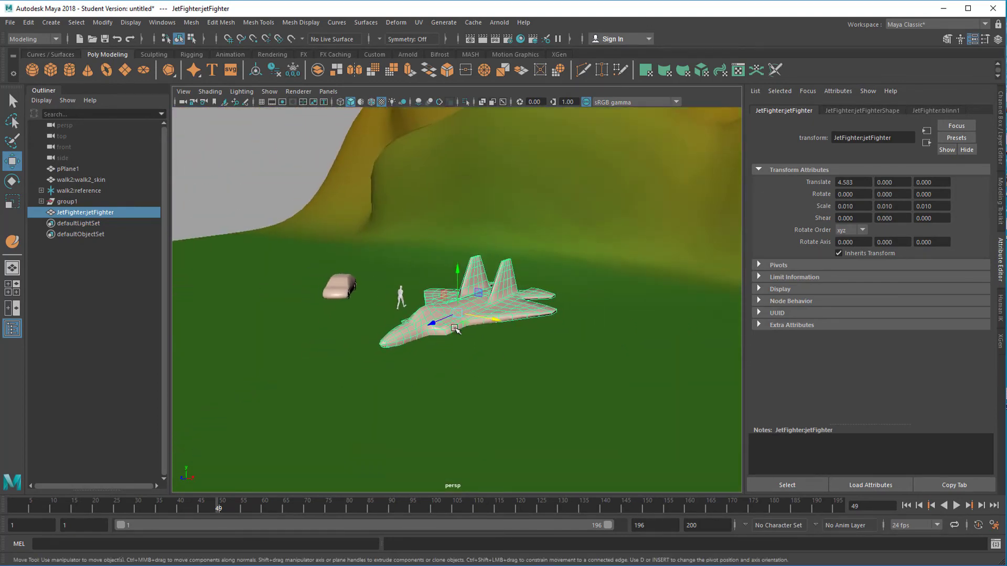
pyautogui.press('r')
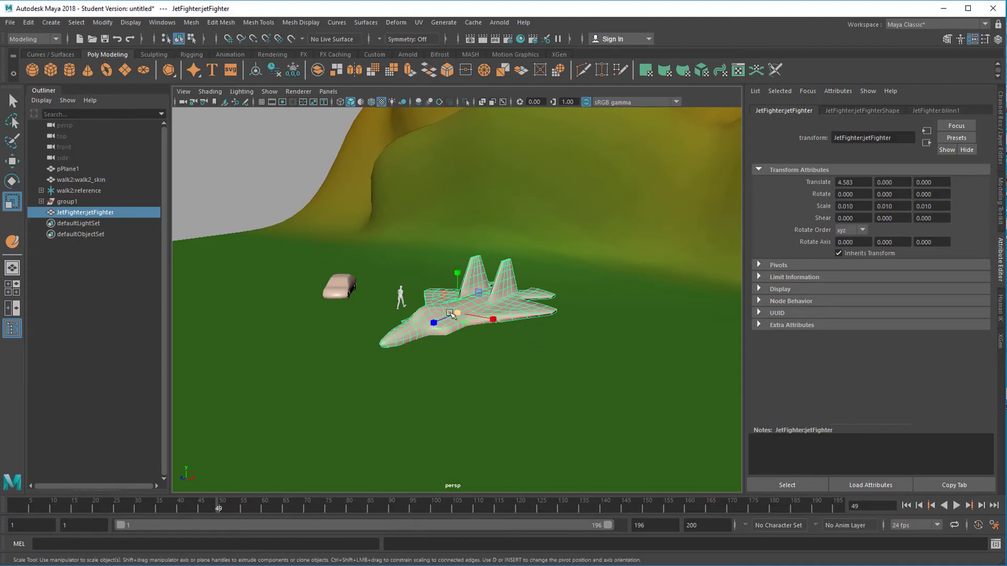
pyautogui.moveTo(457, 309); pyautogui.dragTo(755, 326)
# - Raise the jet to about Y 20.744 and shift it behind the mountains to about Z -213.407 and X 22.092
pyautogui.keyDown('alt'); pyautogui.moveTo(568, 406); pyautogui.dragTo(536, 398, button='right'); pyautogui.keyUp('alt')
pyautogui.moveTo(536, 398)
pyautogui.keyDown('alt'); pyautogui.mouseDown()
pyautogui.moveTo(539, 407)
pyautogui.moveTo(524, 402)
pyautogui.mouseUp(); pyautogui.keyUp('alt')
pyautogui.press('w')
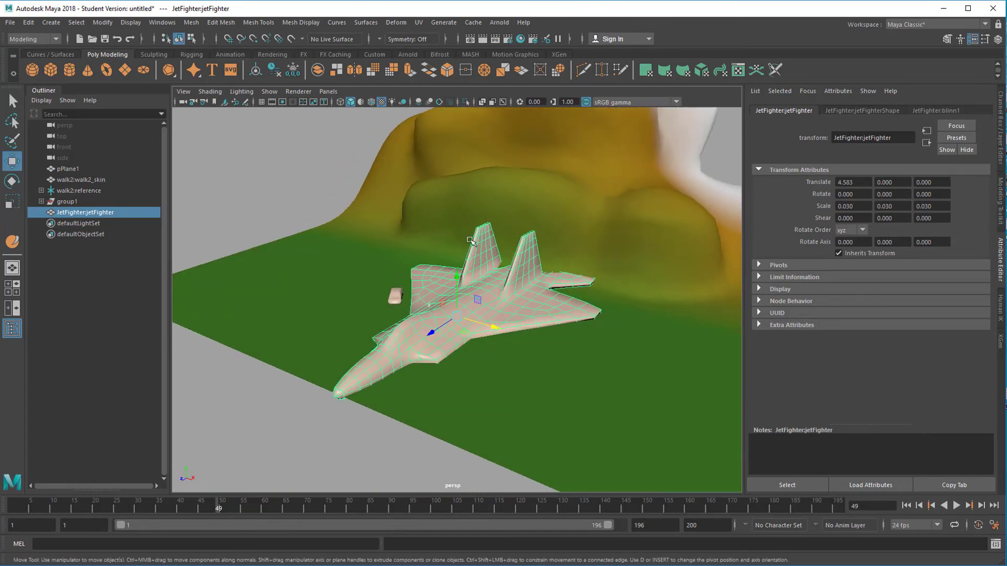
pyautogui.moveTo(457, 280); pyautogui.dragTo(534, 232)
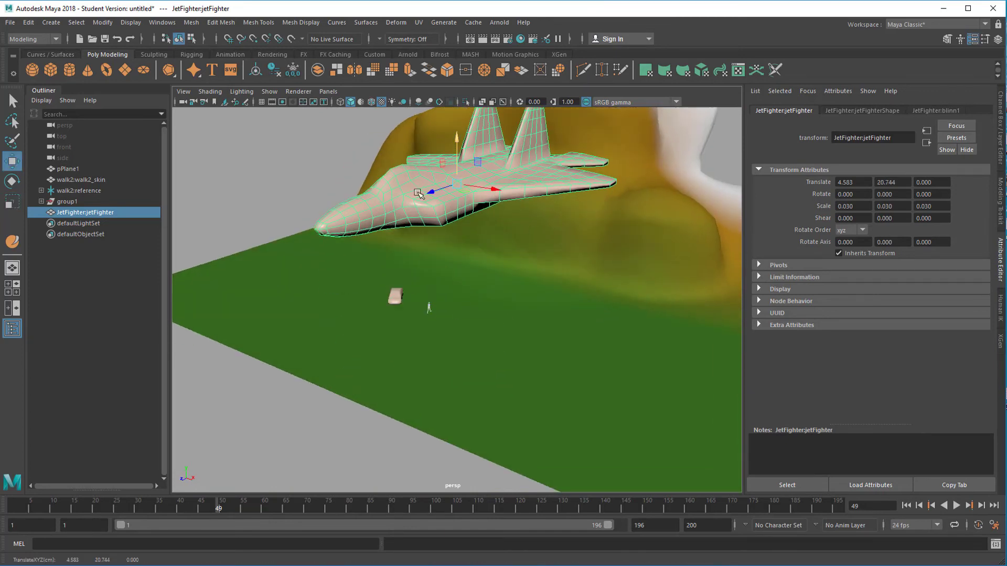
pyautogui.moveTo(418, 193); pyautogui.dragTo(670, 228)
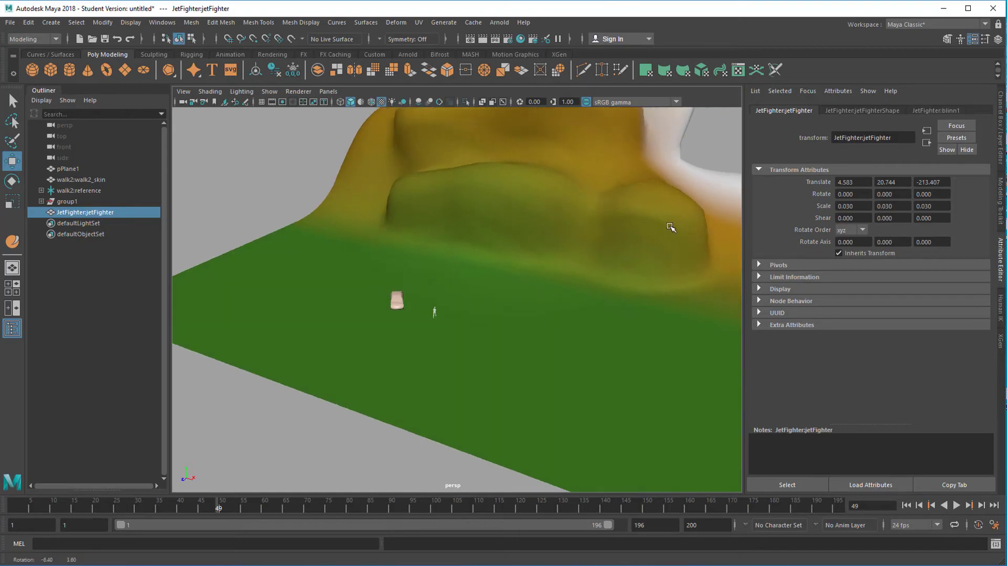
pyautogui.keyDown('alt'); pyautogui.moveTo(671, 227); pyautogui.dragTo(431, 245, button='right'); pyautogui.keyUp('alt')
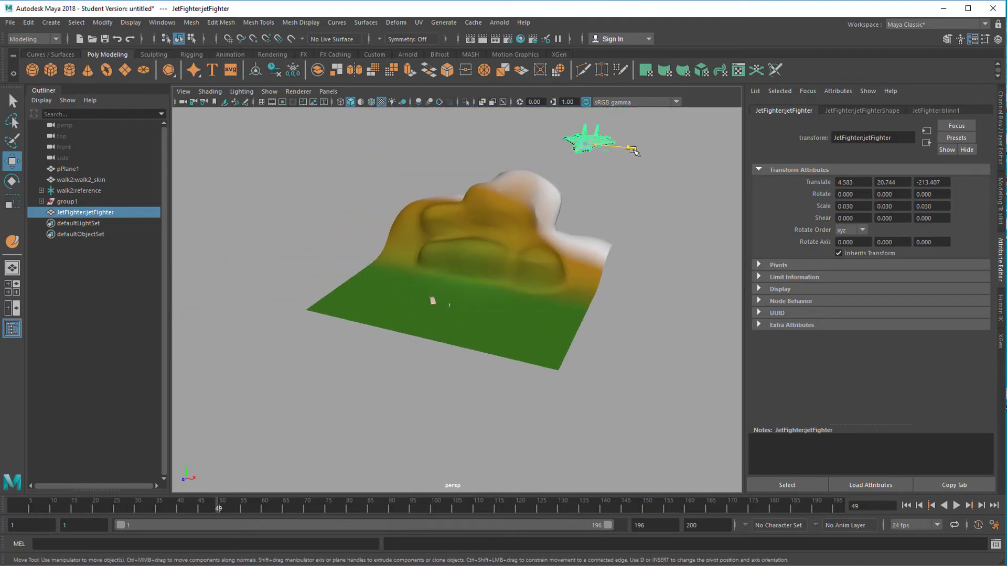
pyautogui.moveTo(634, 150); pyautogui.dragTo(687, 158)
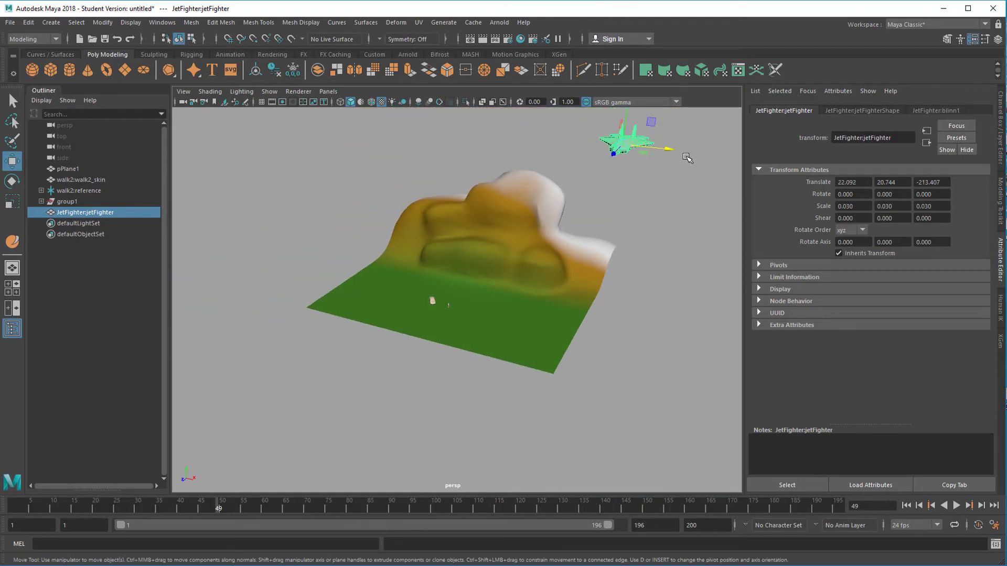
# - Bring the jet forward and lower it beside the mountains, to about X 34.035, Y 15.301, Z -43.612
pyautogui.moveTo(614, 152); pyautogui.dragTo(598, 210)
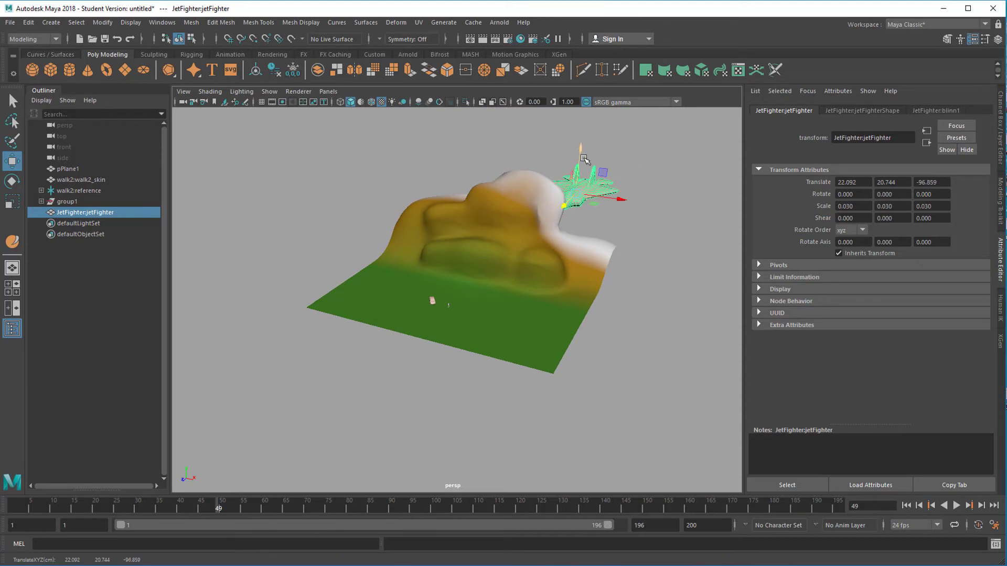
pyautogui.moveTo(583, 157); pyautogui.dragTo(582, 174)
pyautogui.moveTo(621, 215); pyautogui.dragTo(645, 217)
pyautogui.keyDown('alt'); pyautogui.moveTo(607, 298); pyautogui.dragTo(589, 270); pyautogui.keyUp('alt')
pyautogui.moveTo(583, 221); pyautogui.dragTo(583, 209)
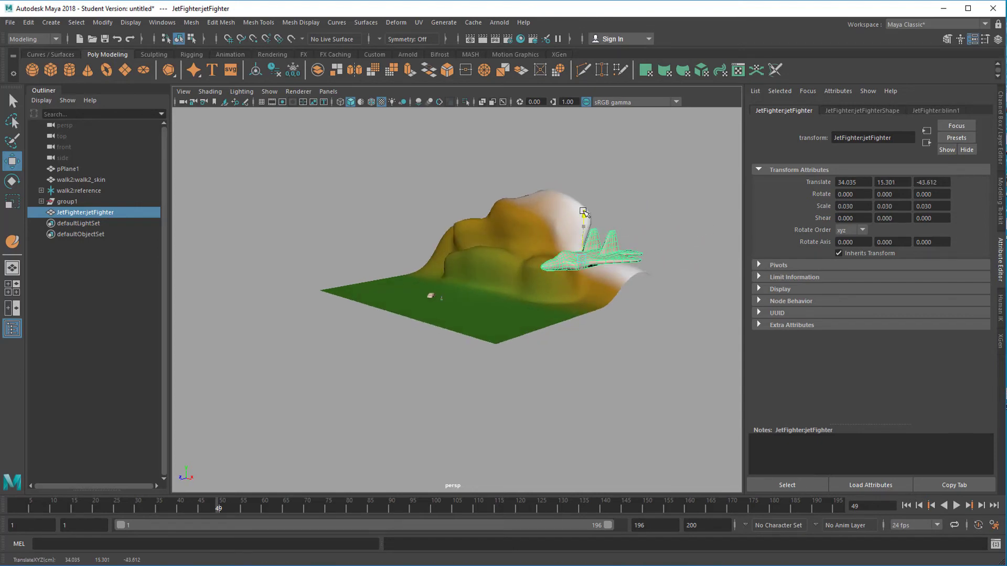
# - Rotate the jet to about 14.357, -27.929, -6.836 and reposition it above the car and figure at about X 37.354, Y 17.503, Z -26.520
pyautogui.press('e')
pyautogui.moveTo(585, 253); pyautogui.dragTo(570, 271)
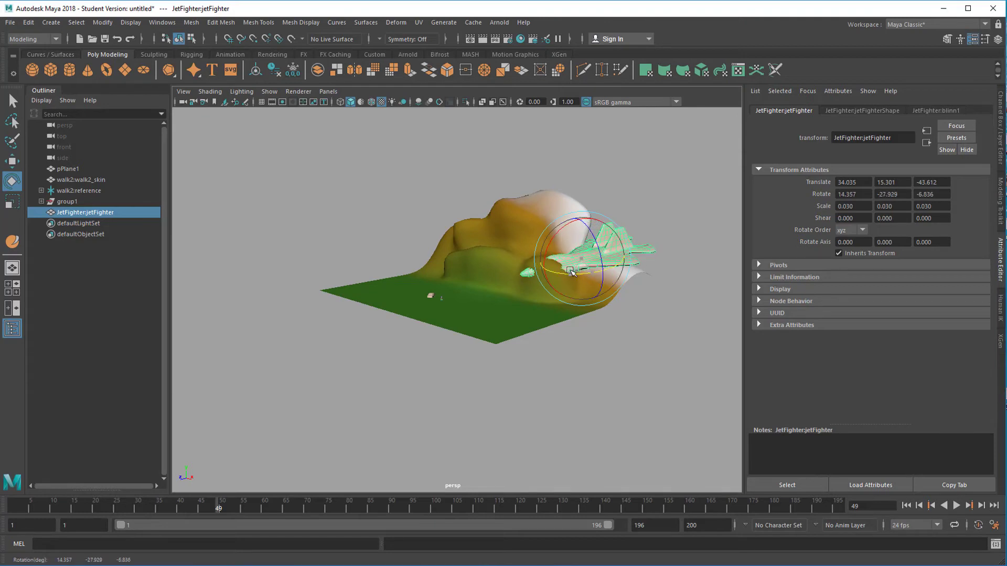
pyautogui.press('w')
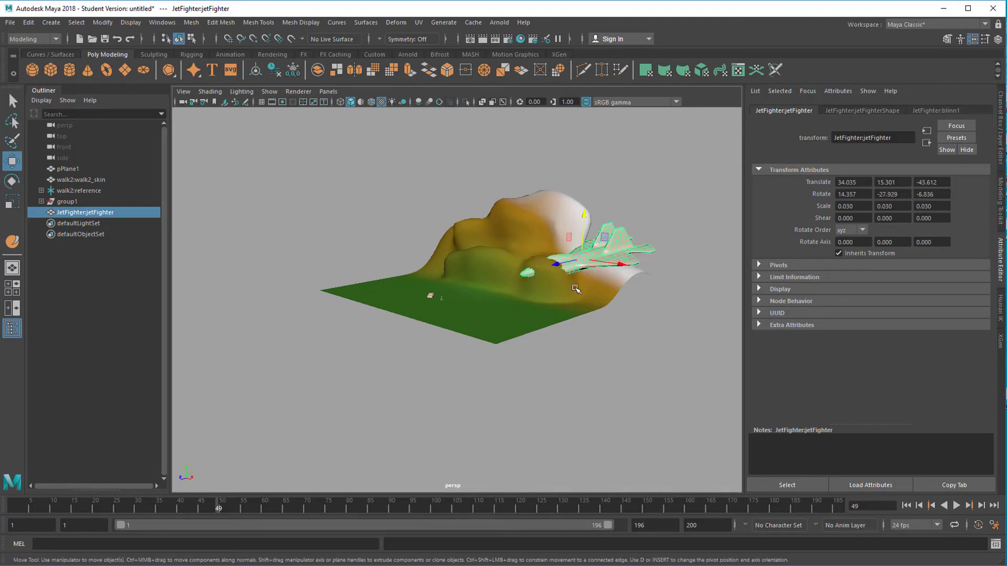
pyautogui.moveTo(557, 265); pyautogui.dragTo(537, 283)
pyautogui.keyDown('alt'); pyautogui.moveTo(519, 332); pyautogui.dragTo(606, 320); pyautogui.keyUp('alt')
pyautogui.keyDown('alt'); pyautogui.moveTo(607, 320); pyautogui.dragTo(600, 354, button='right'); pyautogui.keyUp('alt')
pyautogui.keyDown('alt'); pyautogui.moveTo(600, 353); pyautogui.dragTo(564, 336); pyautogui.keyUp('alt')
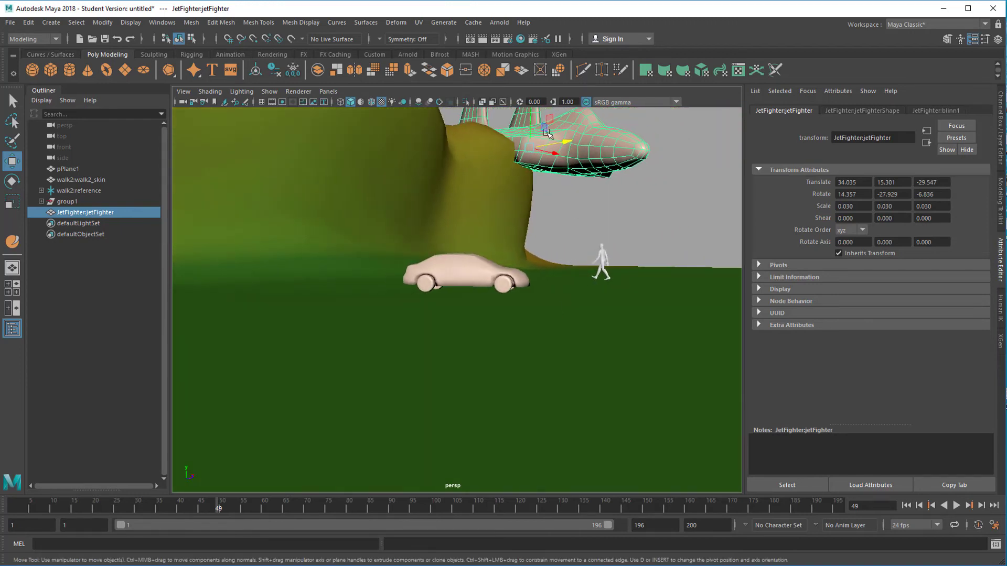
pyautogui.moveTo(531, 152); pyautogui.dragTo(564, 135)
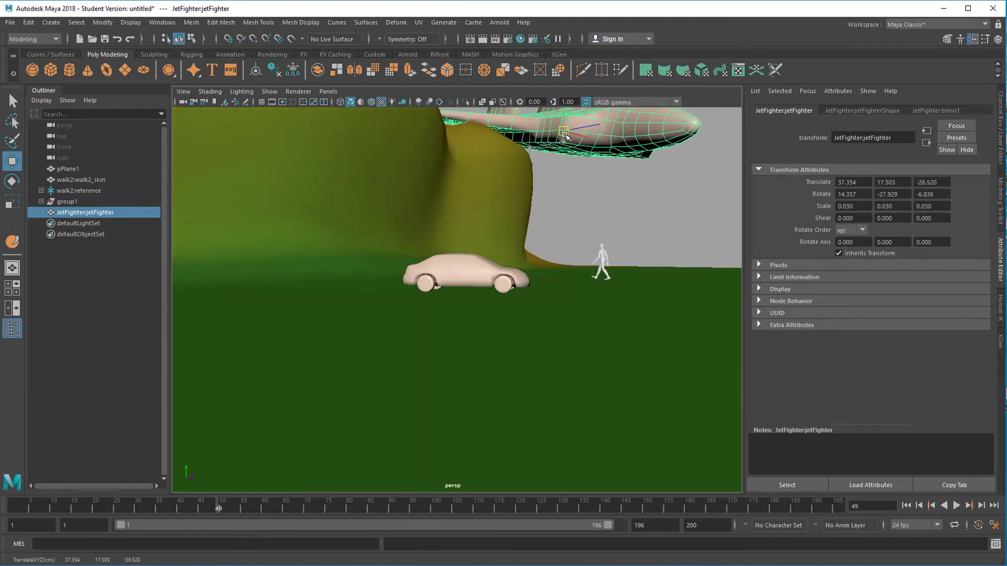
# - Add an Arnold Physical Sky to light the landscape
pyautogui.keyDown('alt'); pyautogui.moveTo(588, 223); pyautogui.dragTo(556, 273); pyautogui.keyUp('alt')
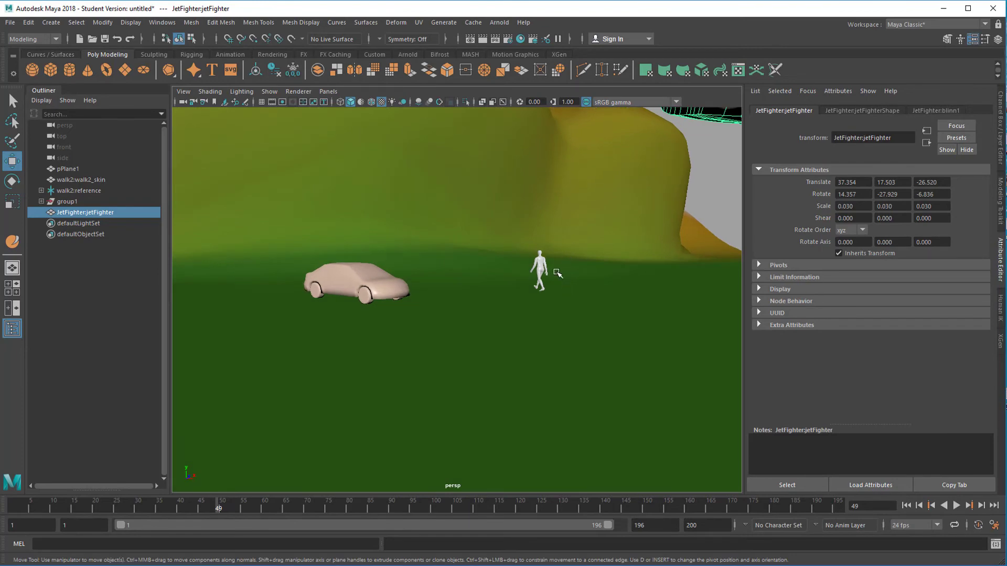
pyautogui.click(591, 365)
pyautogui.keyDown('alt'); pyautogui.moveTo(589, 363); pyautogui.dragTo(566, 337); pyautogui.keyUp('alt')
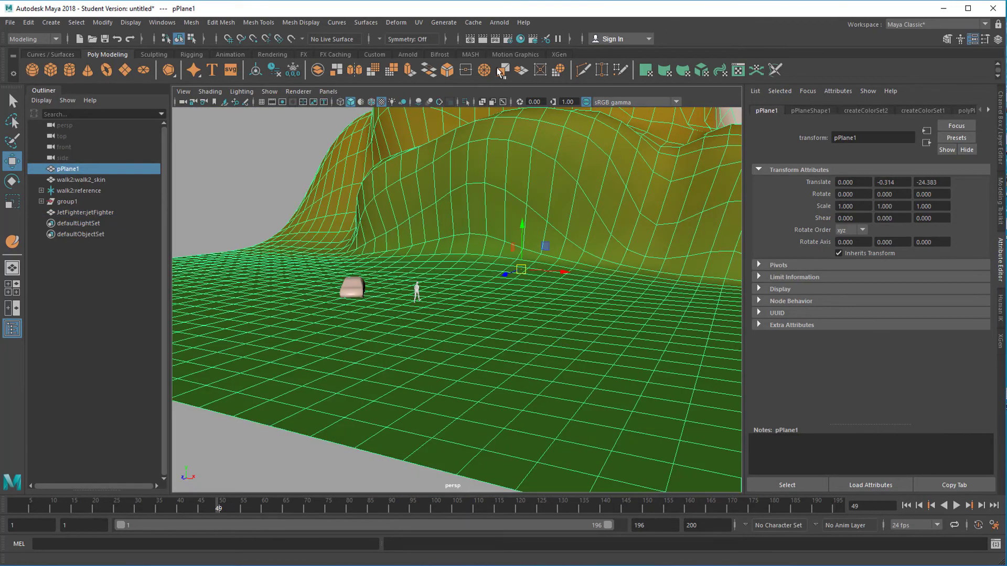
pyautogui.click(498, 24)
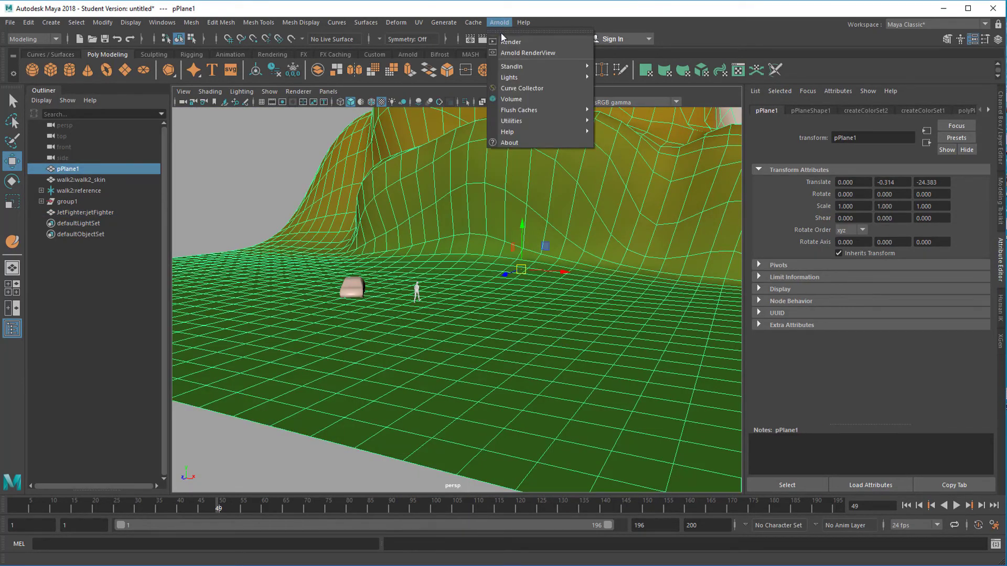
pyautogui.moveTo(524, 78)
pyautogui.click(633, 140)
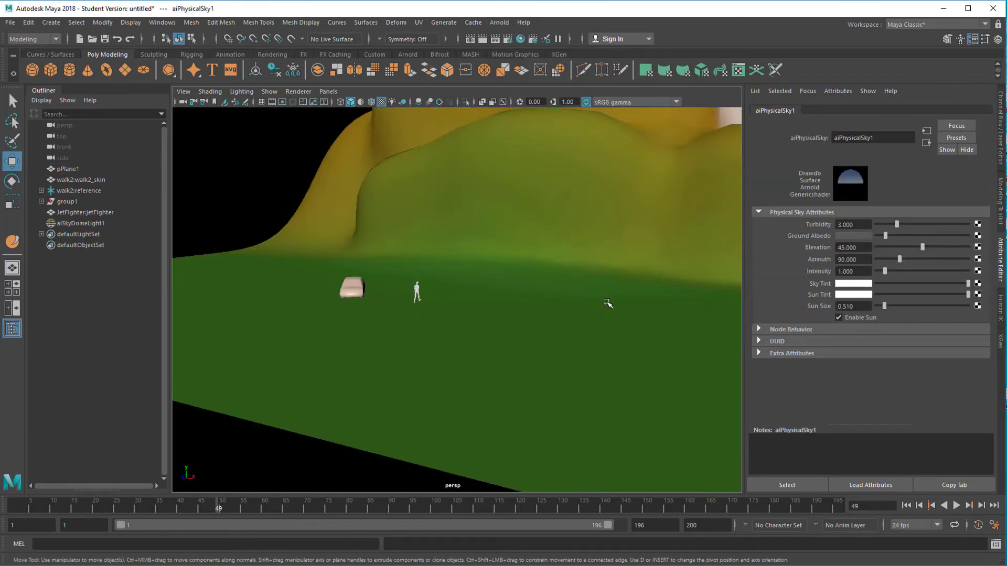
# - Frame the car, the walking figure and the jet together in perspective and start an Arnold render
pyautogui.keyDown('alt'); pyautogui.moveTo(670, 313); pyautogui.dragTo(562, 315, button='right'); pyautogui.keyUp('alt')
pyautogui.keyDown('alt'); pyautogui.moveTo(530, 304); pyautogui.dragTo(526, 364); pyautogui.keyUp('alt')
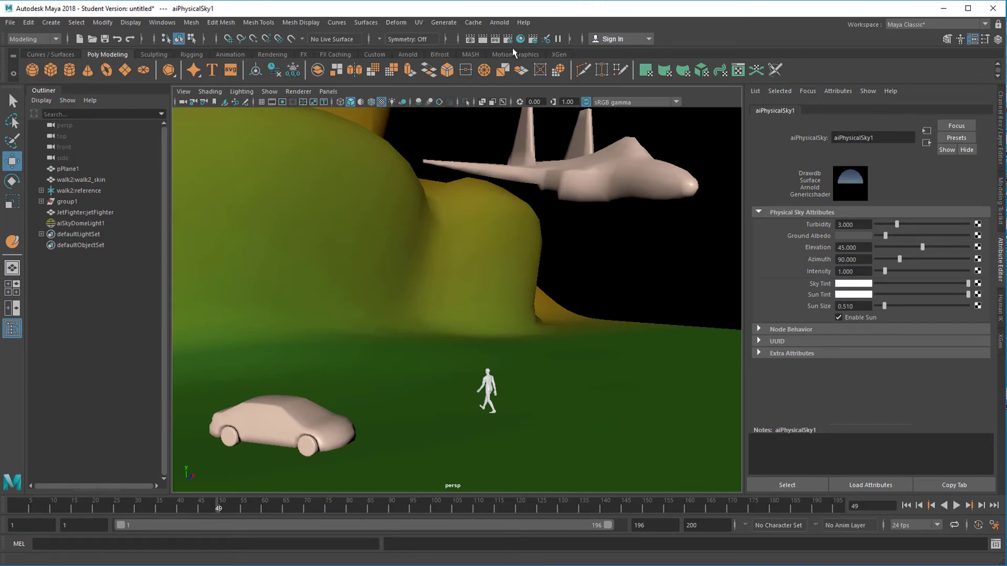
pyautogui.click(499, 22)
pyautogui.click(511, 42)
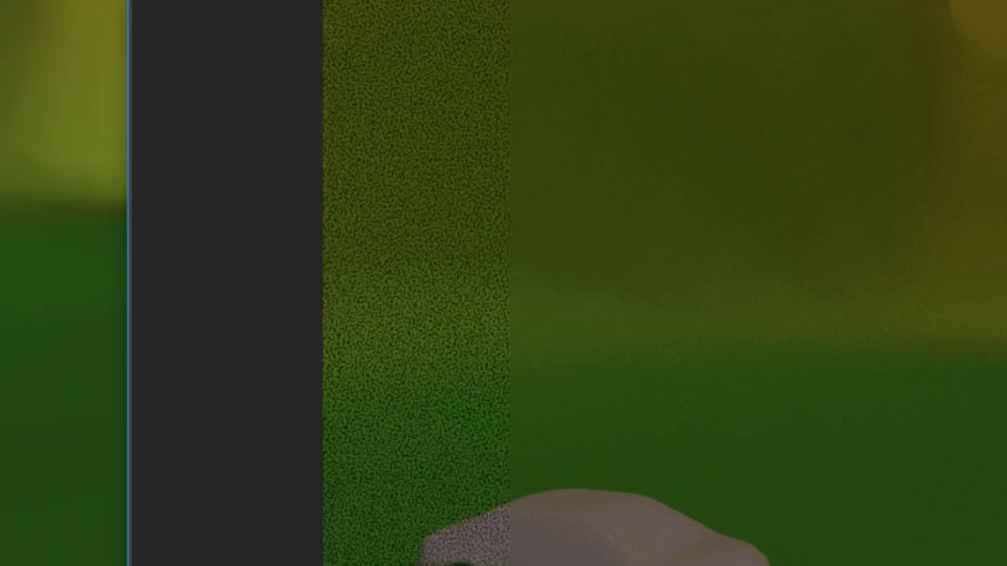
# - Lower the walking figure slightly onto the ground while the render updates, shifting the render window off the figure
pyautogui.moveTo(138, 254); pyautogui.dragTo(142, 273)
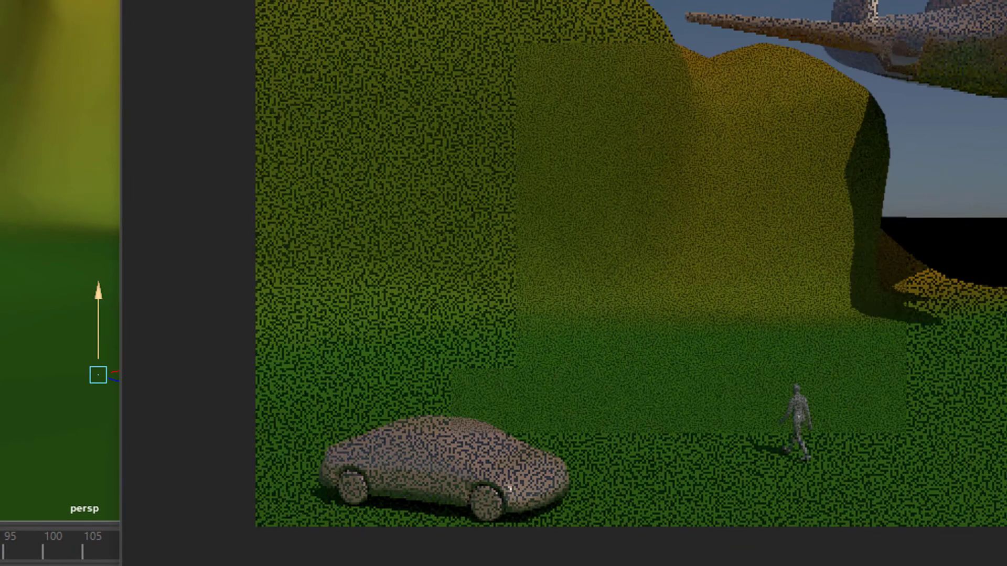
pyautogui.moveTo(315, 1); pyautogui.dragTo(432, 1)
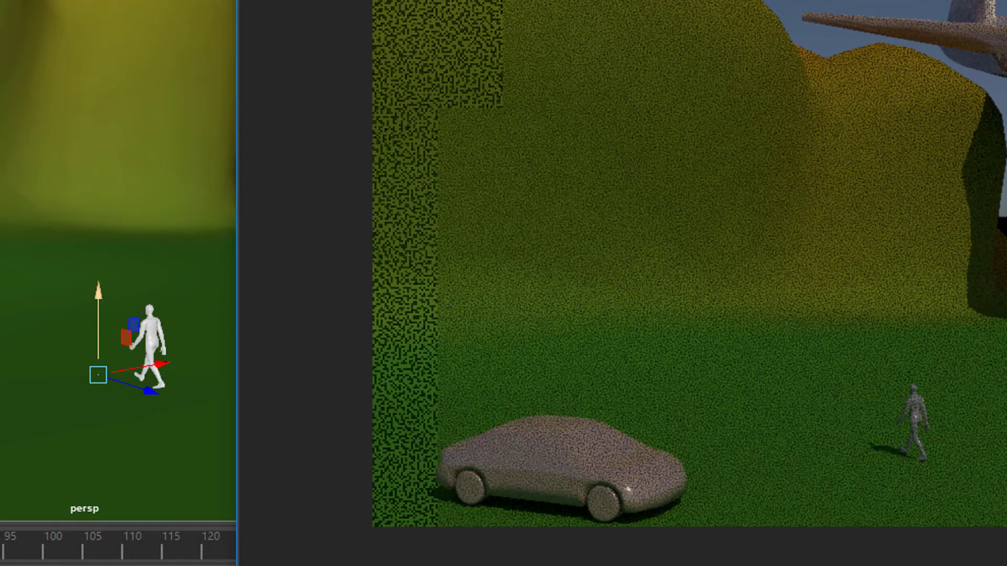
pyautogui.moveTo(99, 295); pyautogui.dragTo(99, 297)
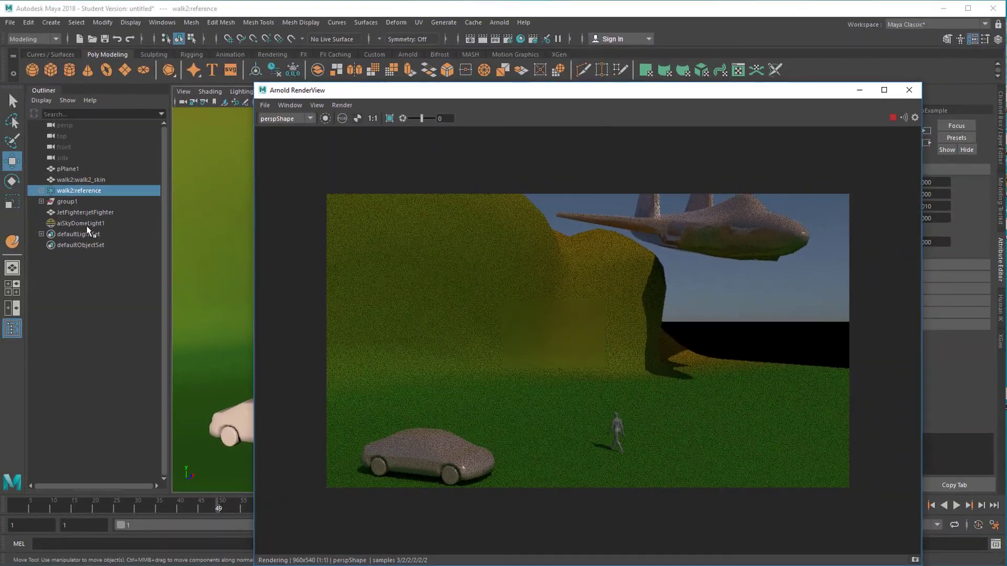
# - Select aiSkyDomeLight1, move the render window clear of its attributes and raise the sky dome light's intensity
pyautogui.click(26, 206)
pyautogui.moveTo(542, 95); pyautogui.dragTo(352, 90)
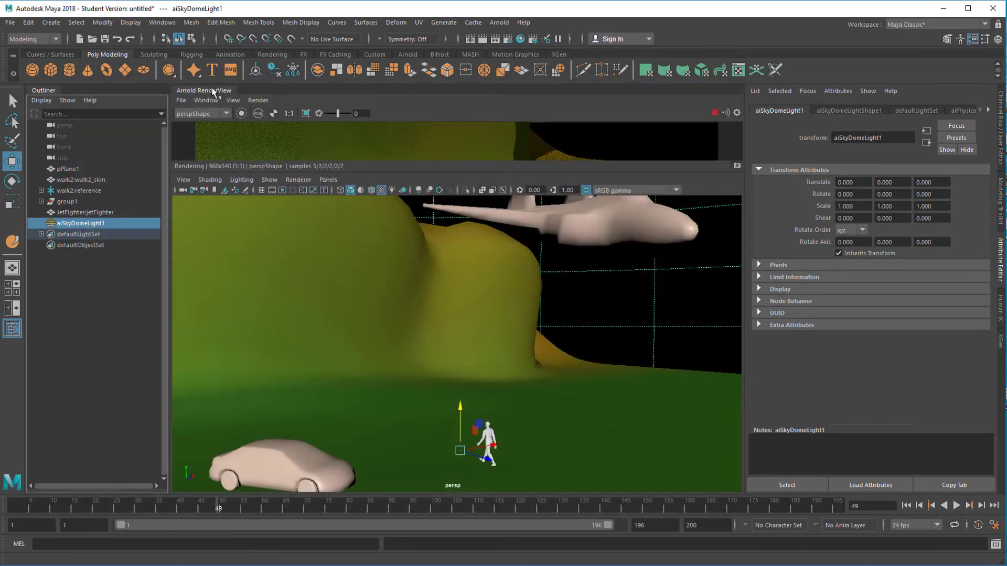
pyautogui.moveTo(214, 93); pyautogui.dragTo(140, 67)
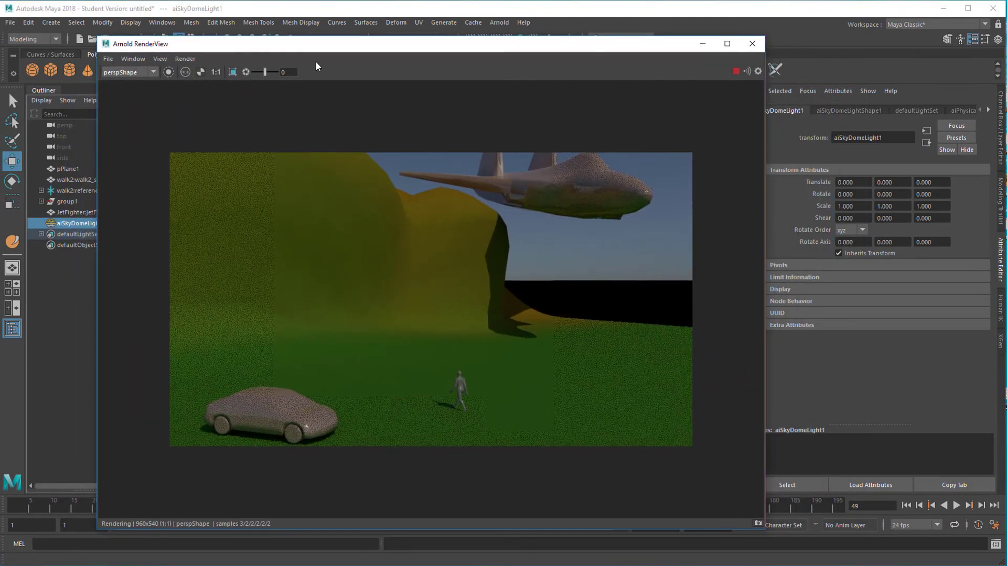
pyautogui.click(859, 109)
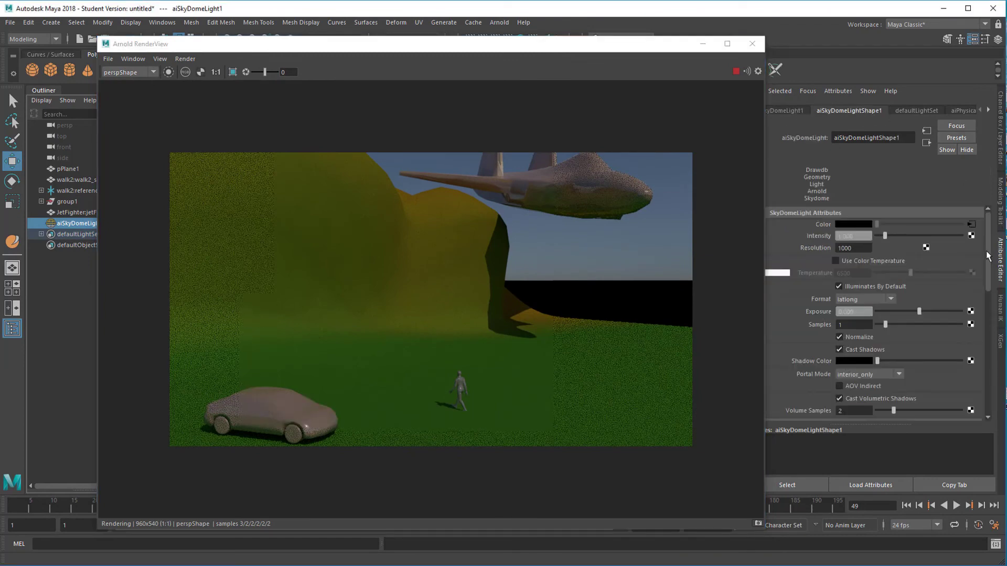
pyautogui.moveTo(885, 236); pyautogui.dragTo(902, 236)
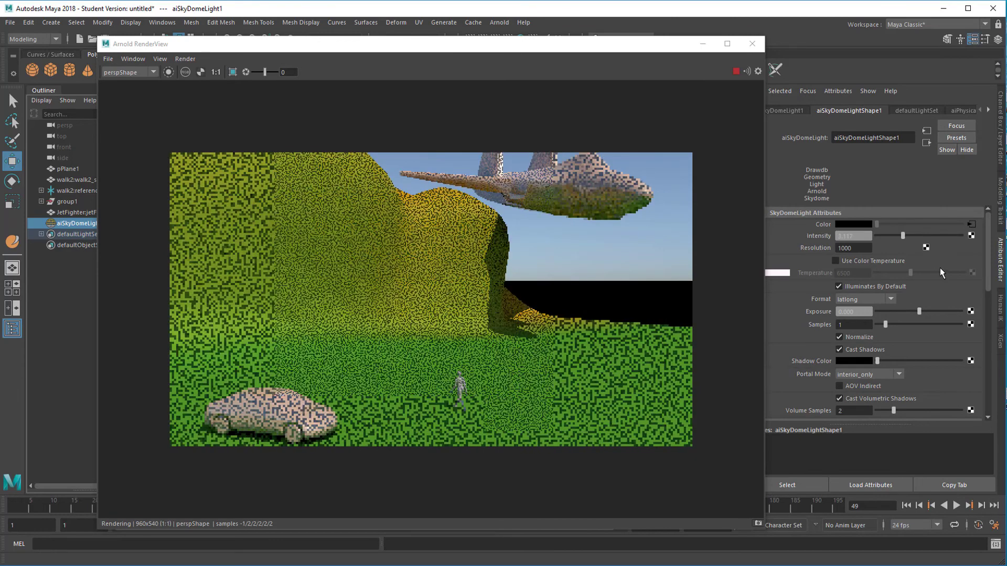
# - Set the physical sky's azimuth to 360, store a snapshot of the render and close the render window
pyautogui.click(782, 110)
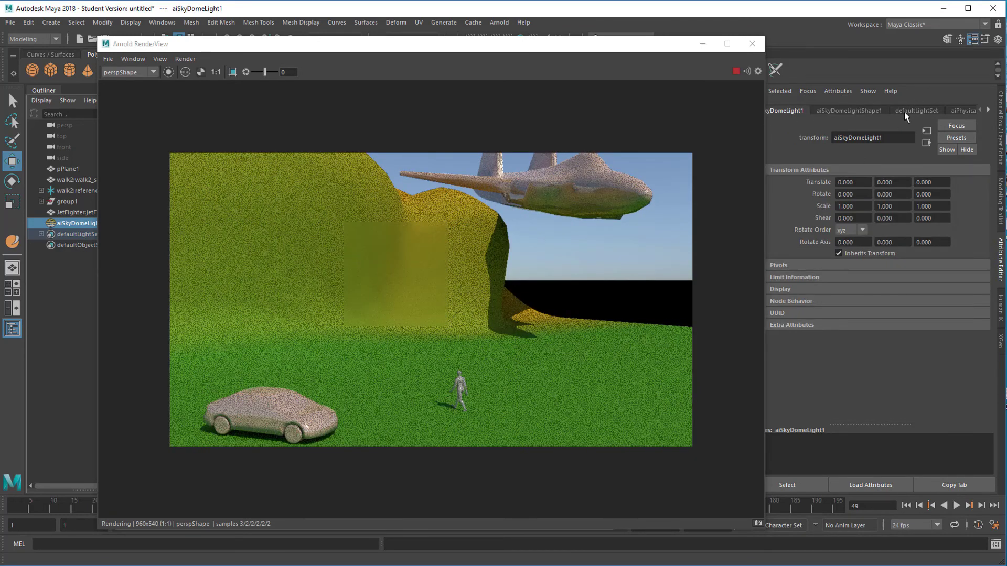
pyautogui.click(955, 110)
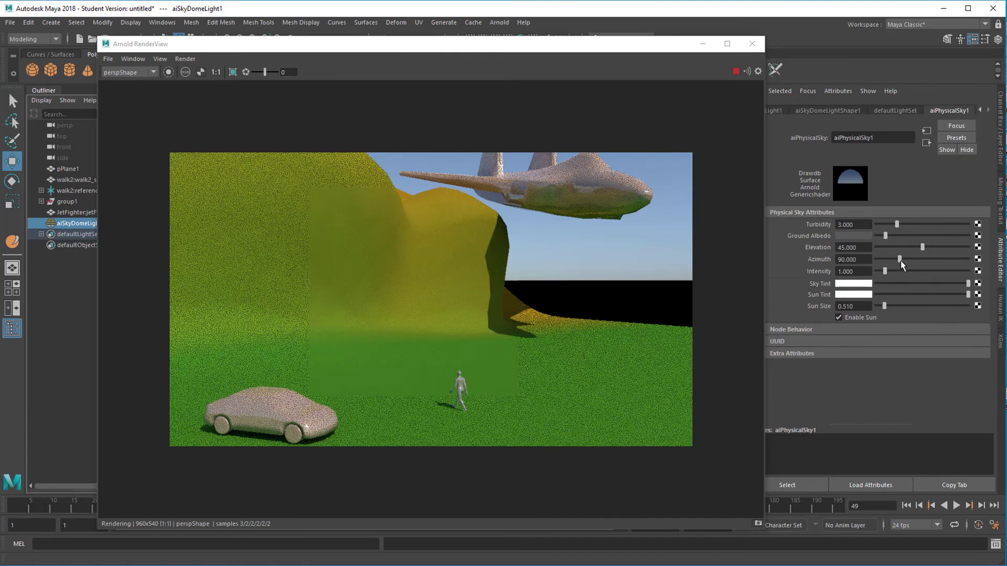
pyautogui.moveTo(901, 260); pyautogui.dragTo(968, 262)
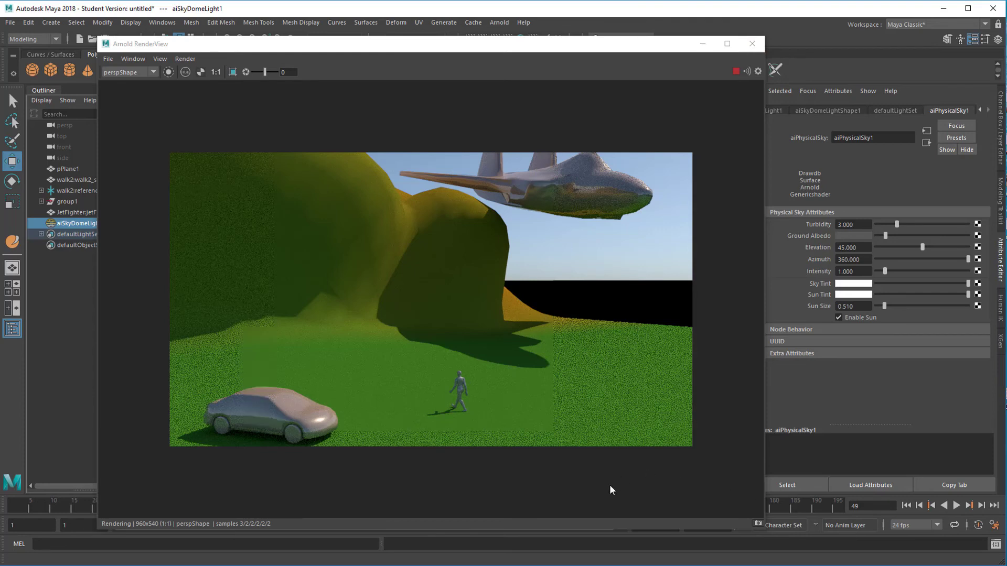
pyautogui.click(758, 523)
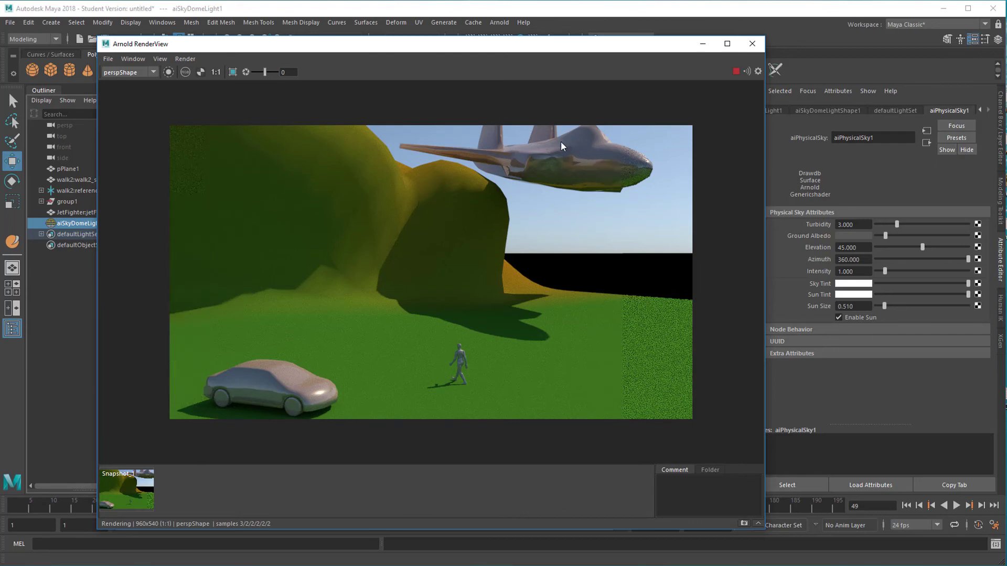
pyautogui.click(753, 46)
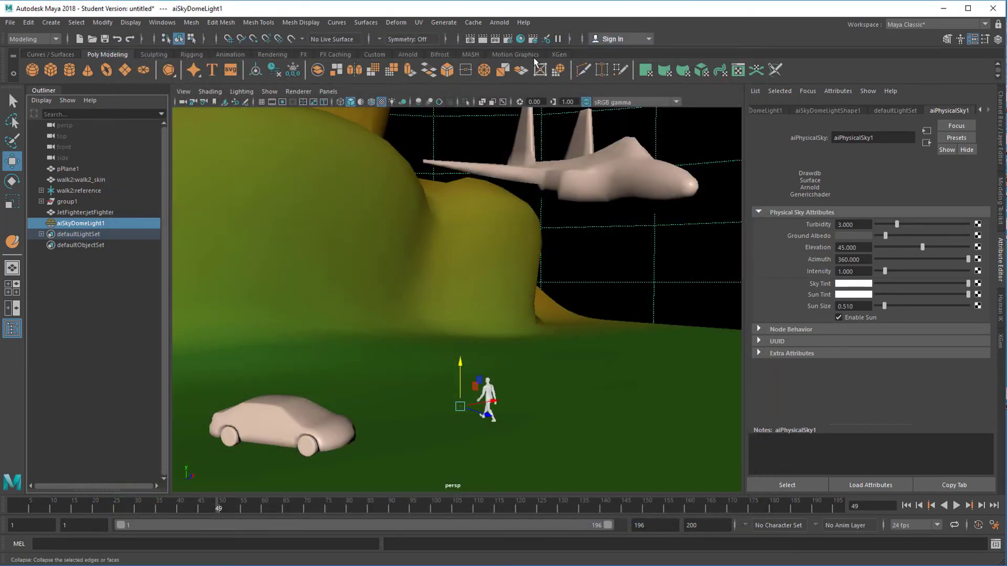
# - Set a key on the jet at frame 49 and go to frame 60
pyautogui.click(617, 185)
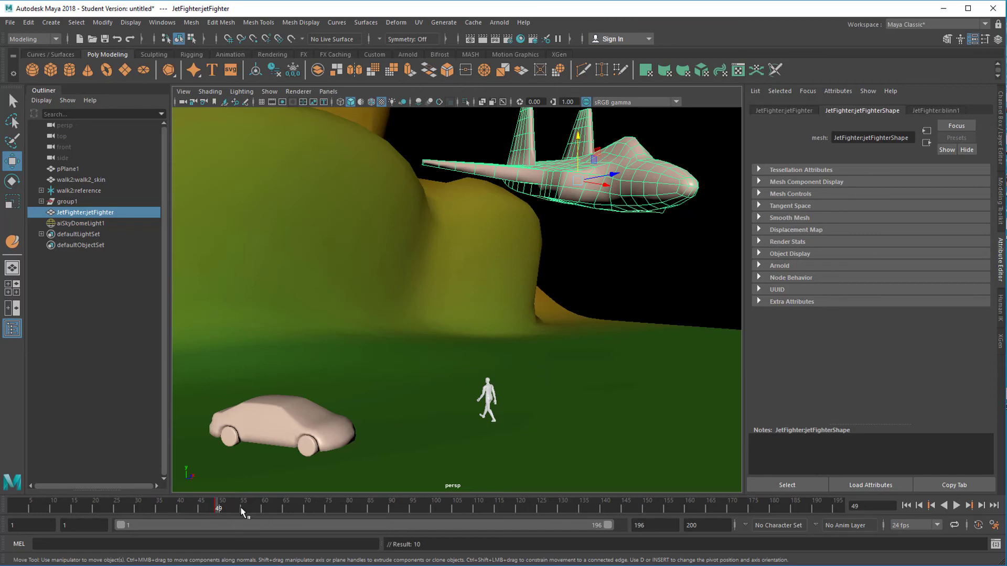
pyautogui.hotkey('alt', 'v')
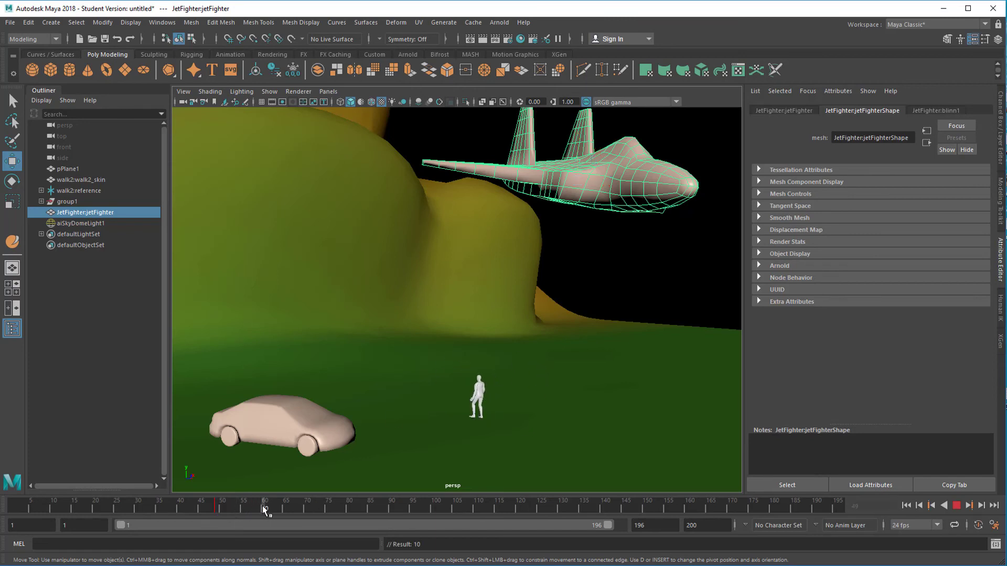
pyautogui.click(265, 509)
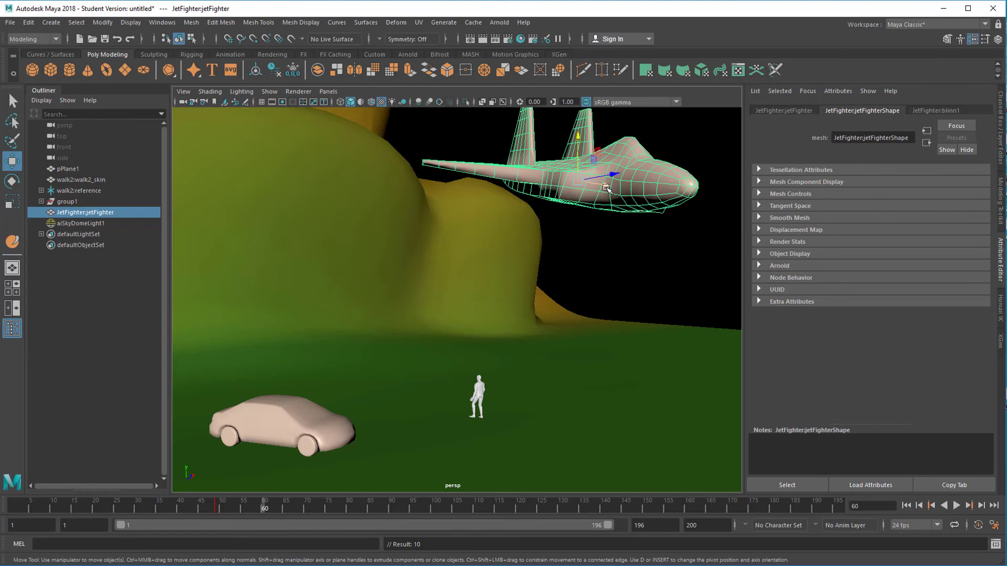
# - Move the jet forward out of the camera view, key it at frame 60 and scrub back until it is in view again
pyautogui.moveTo(606, 187); pyautogui.dragTo(726, 235)
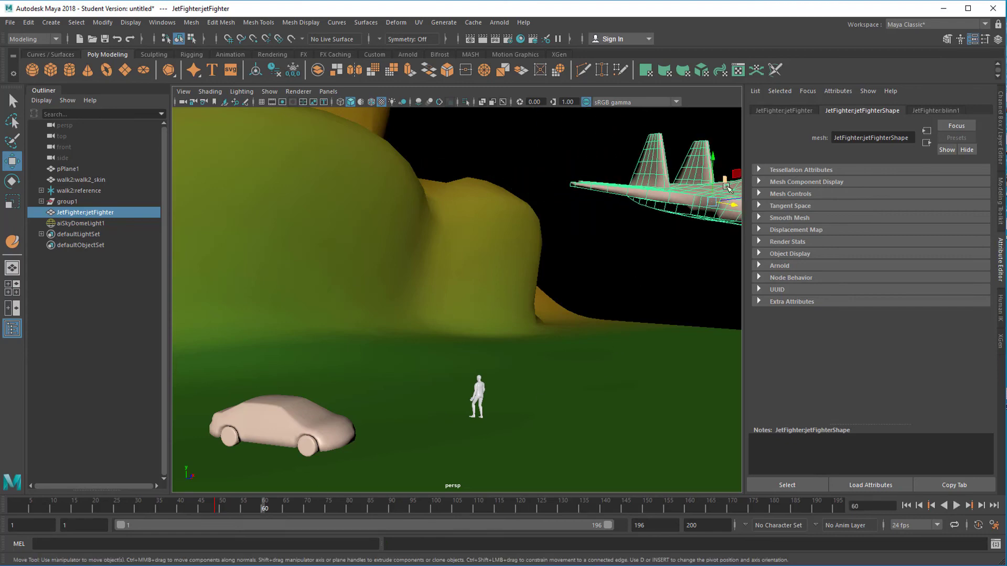
pyautogui.press('space')
pyautogui.press('space')
pyautogui.press('space')
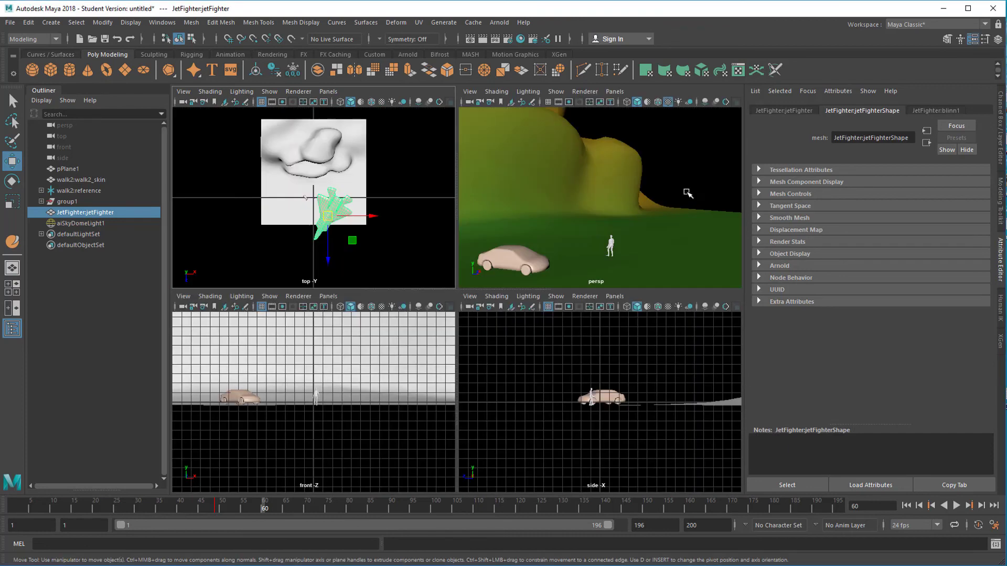
pyautogui.press('space')
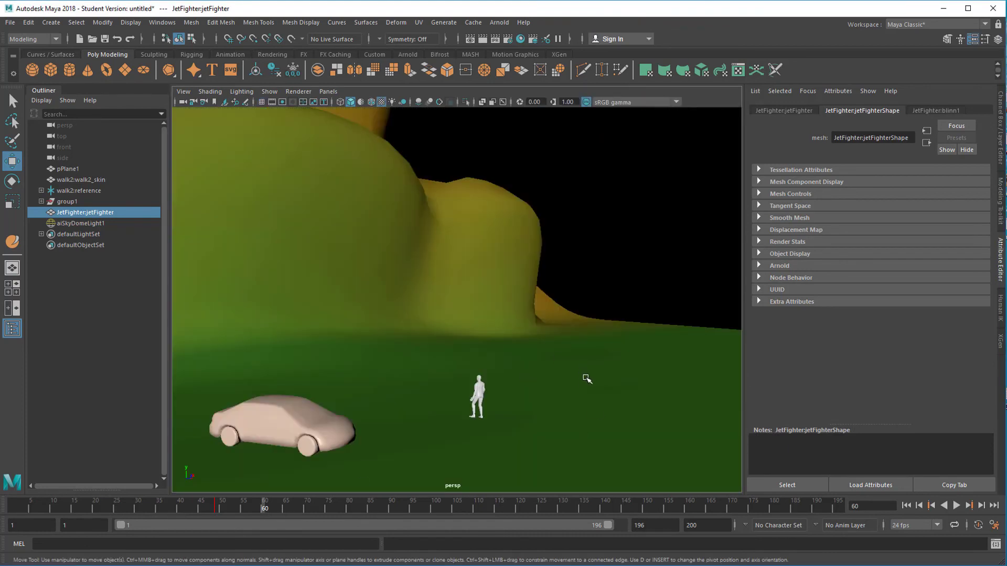
pyautogui.press('s')
pyautogui.moveTo(247, 507); pyautogui.dragTo(226, 515)
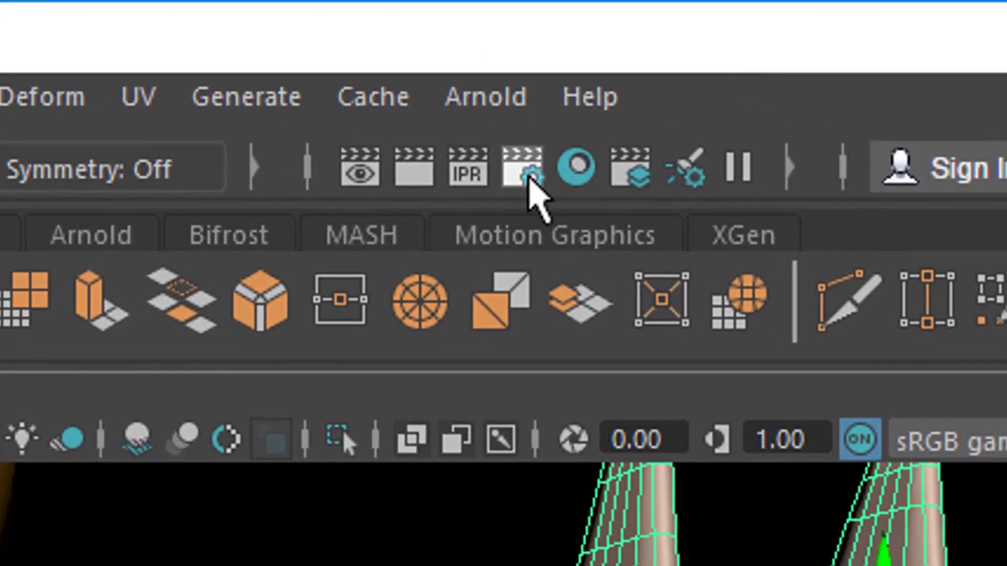
# - Enable motion blur in the Arnold render settings and render the scene again with Arnold
pyautogui.click(522, 167)
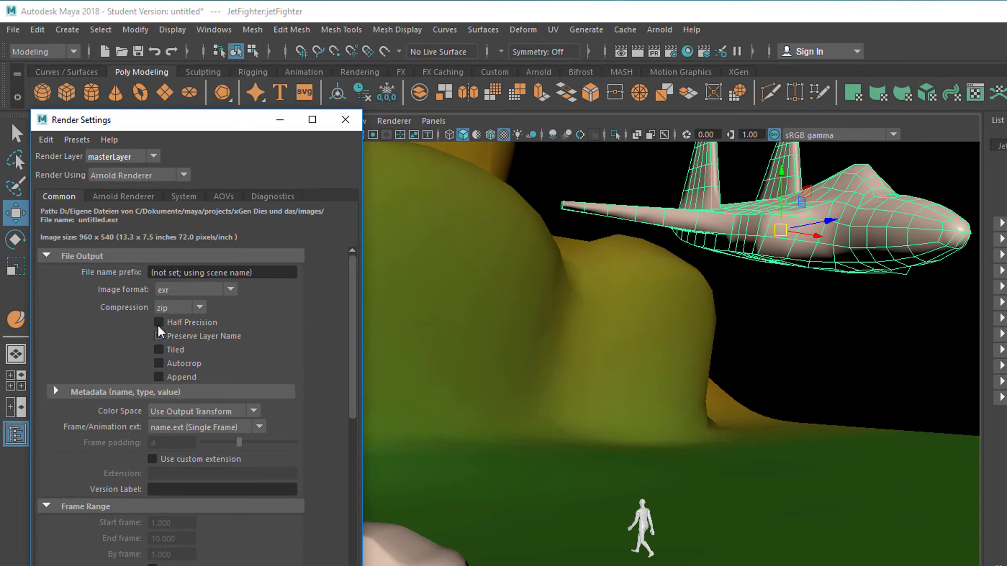
pyautogui.click(139, 198)
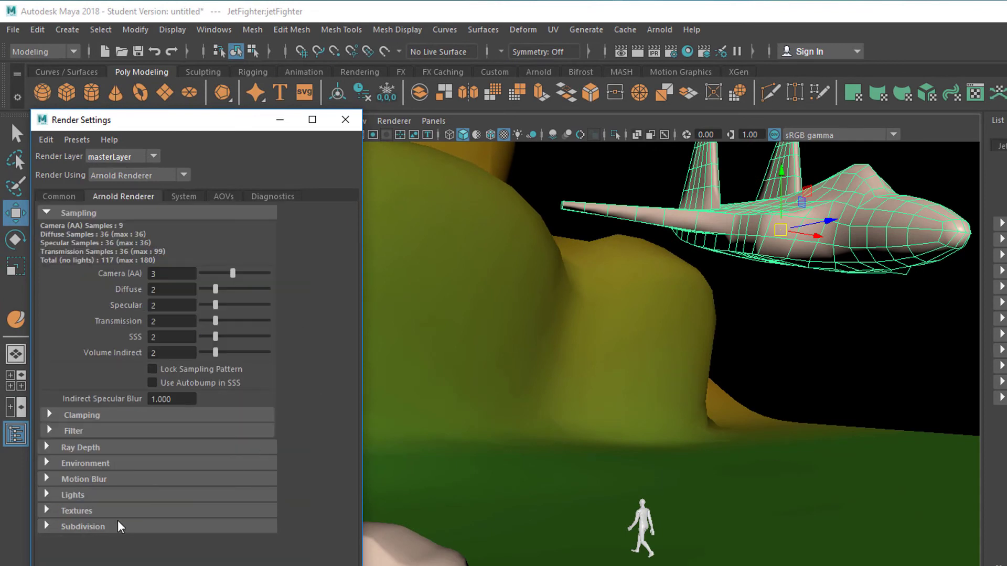
pyautogui.click(46, 480)
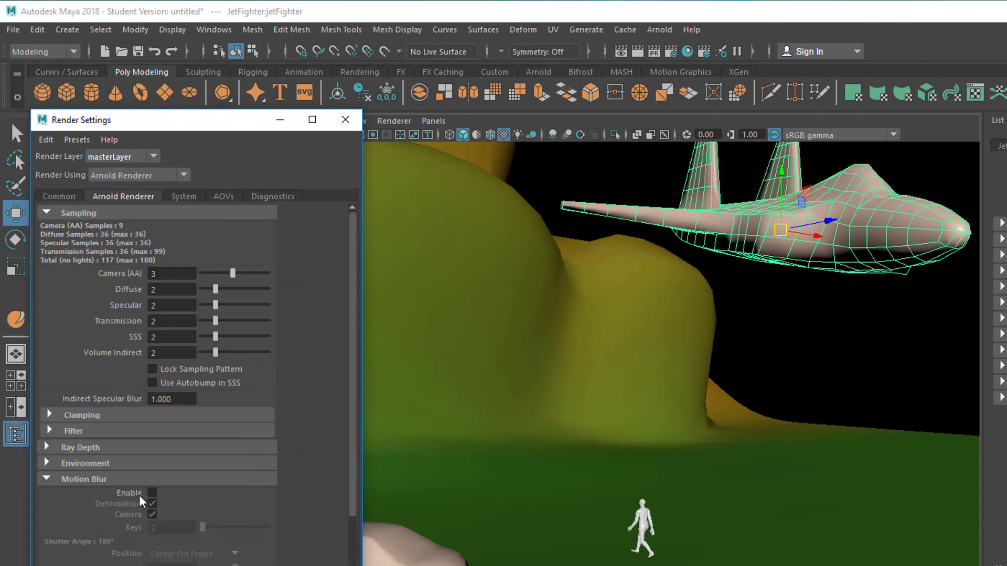
pyautogui.click(152, 494)
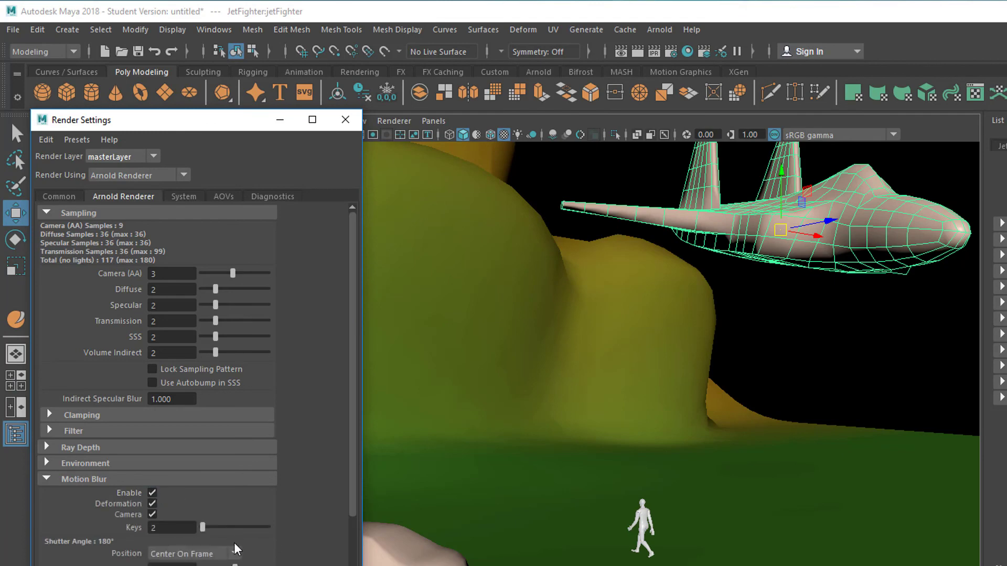
pyautogui.click(346, 119)
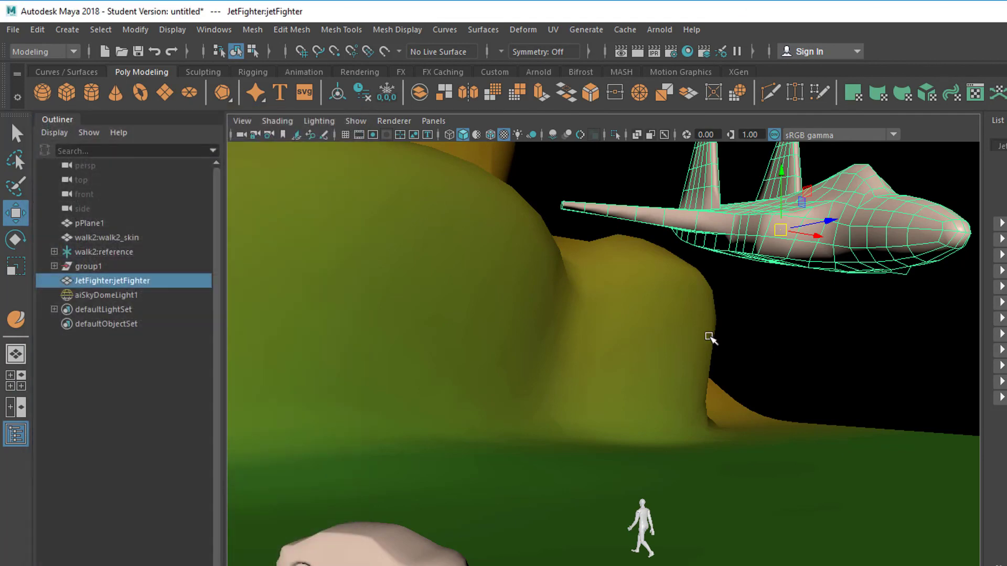
pyautogui.click(659, 29)
pyautogui.click(674, 57)
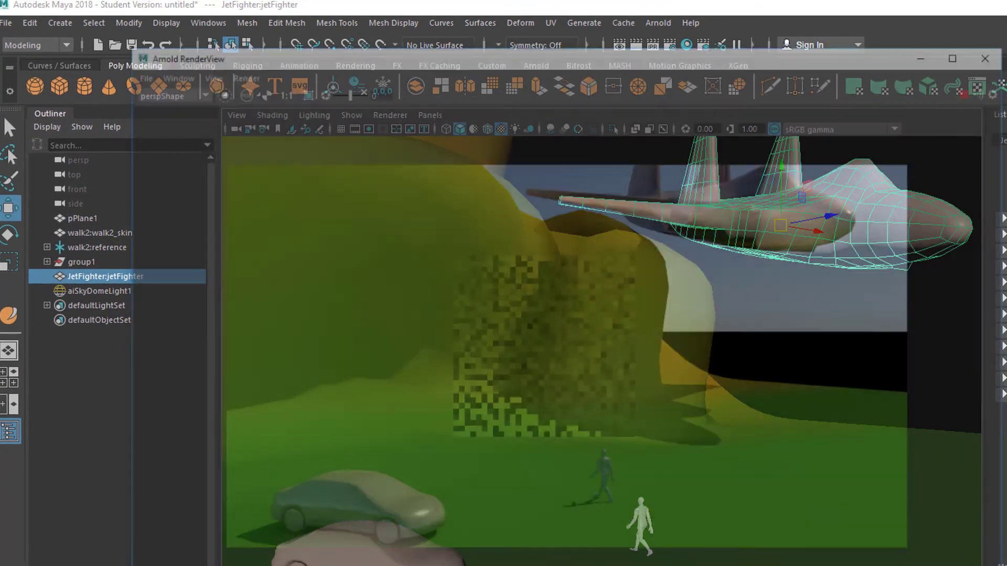